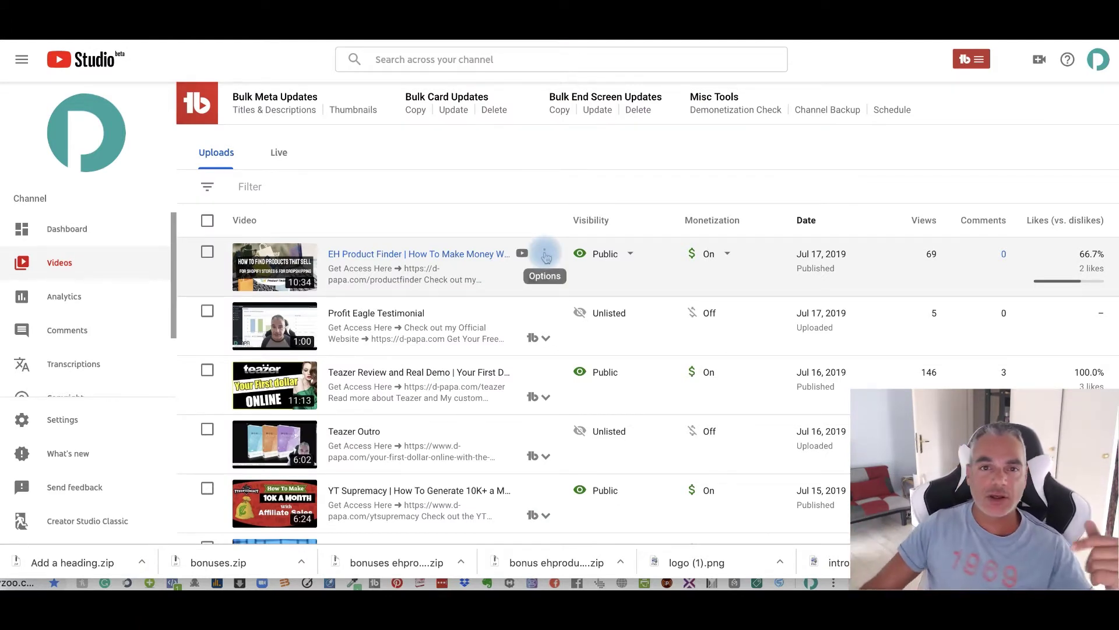
- Promote the EH Product Finder video from YouTube Studio into a Google Ads video campaign
{"action": "left_click", "coordinate": [546, 254]}
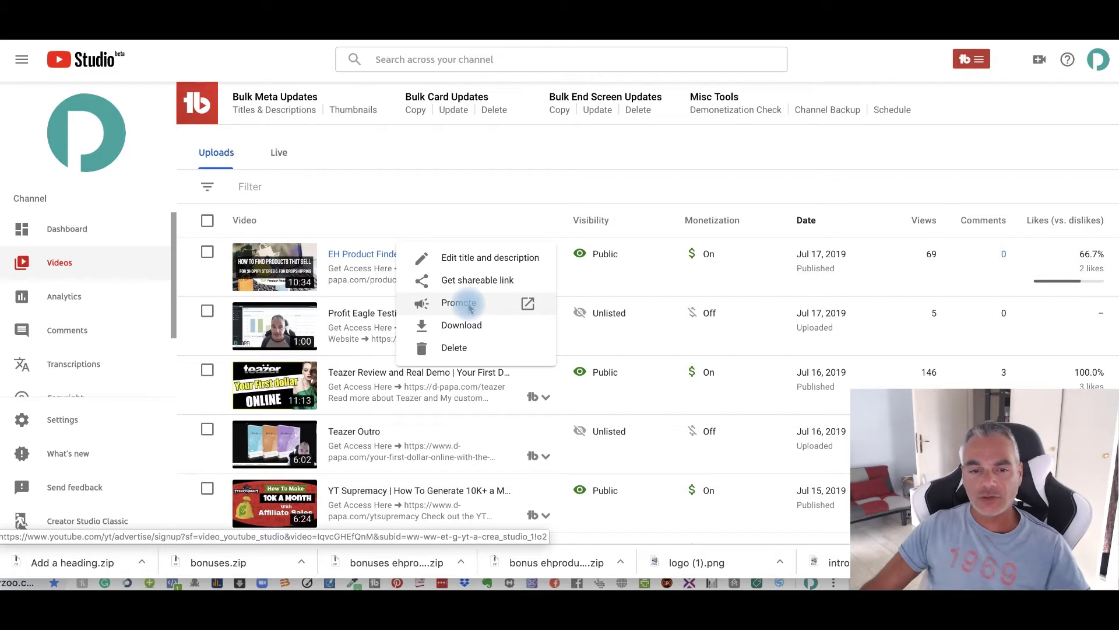
{"action": "left_click", "coordinate": [458, 303]}
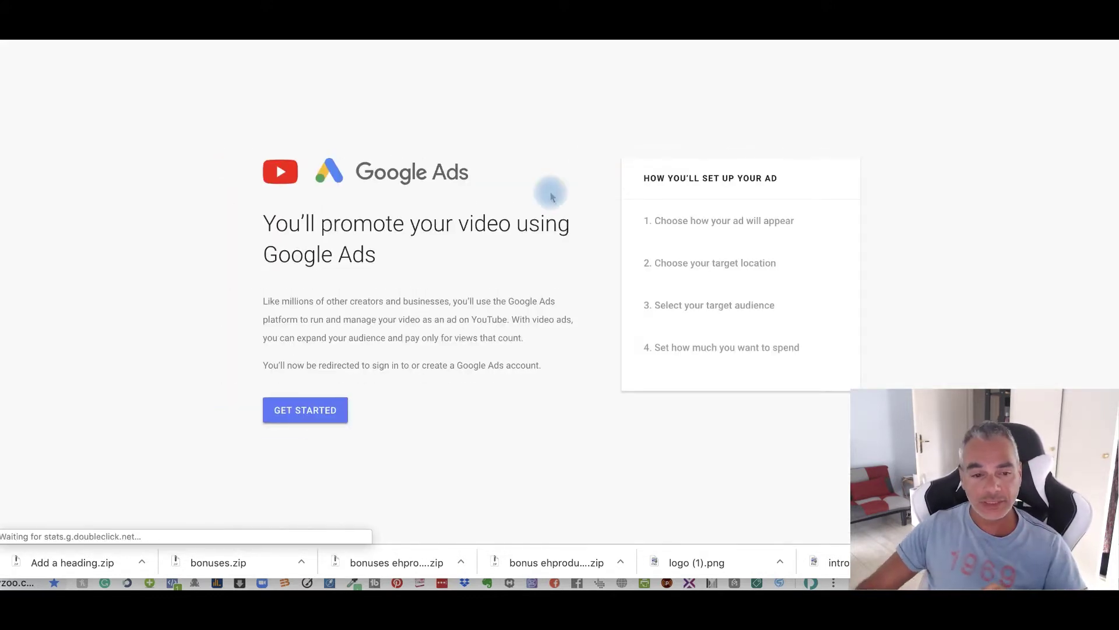
{"action": "left_click", "coordinate": [306, 410]}
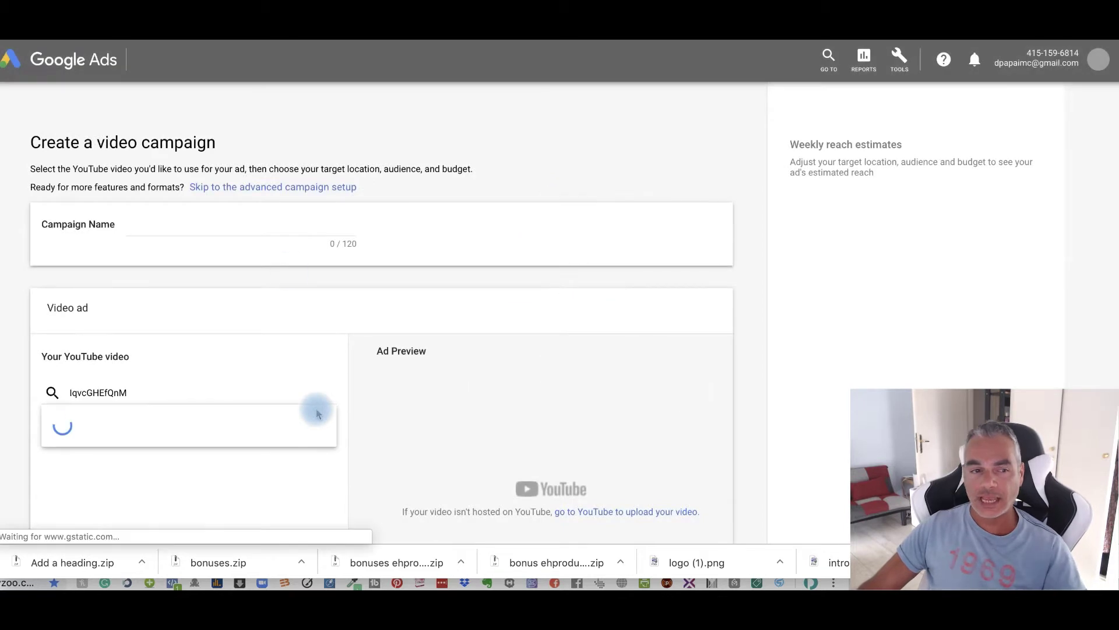
{"action": "left_click", "coordinate": [248, 226]}
{"action": "type", "text": "Eh Product Finder"}
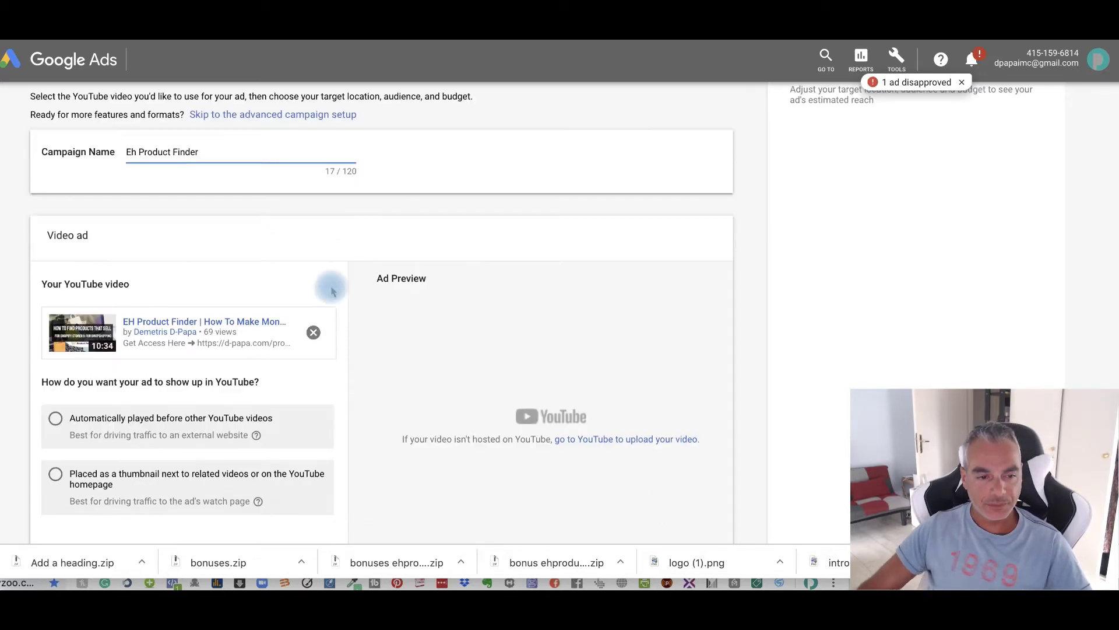
{"action": "scroll", "coordinate": [314, 288], "scroll_direction": "down", "scroll_amount": 2}
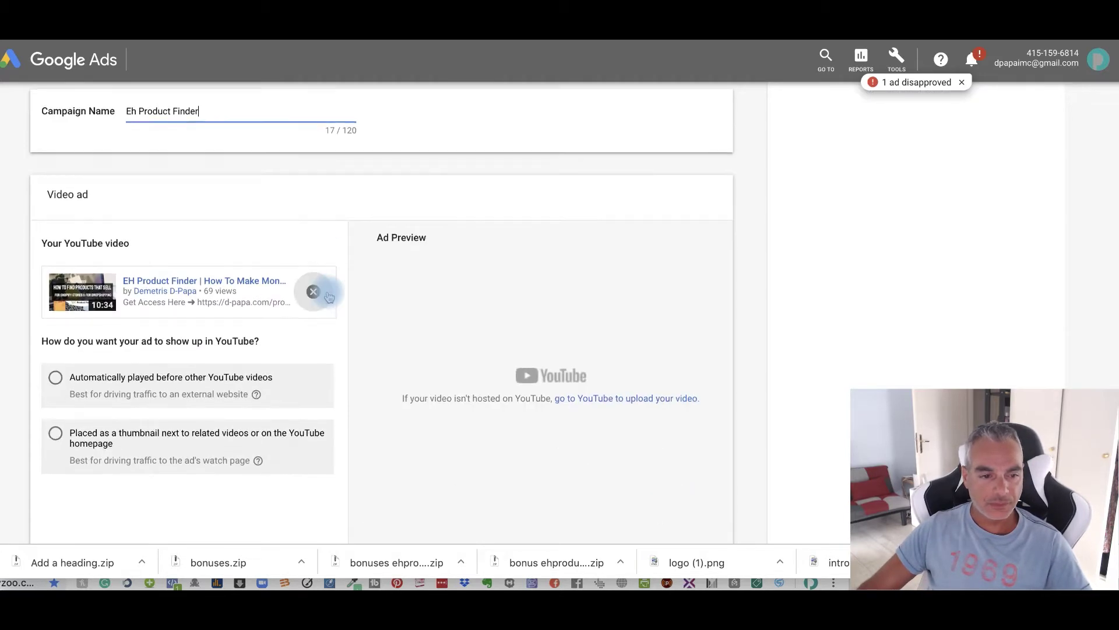
- Make the ad play automatically before other YouTube videos, then switch to the blog tab
{"action": "left_click", "coordinate": [55, 348]}
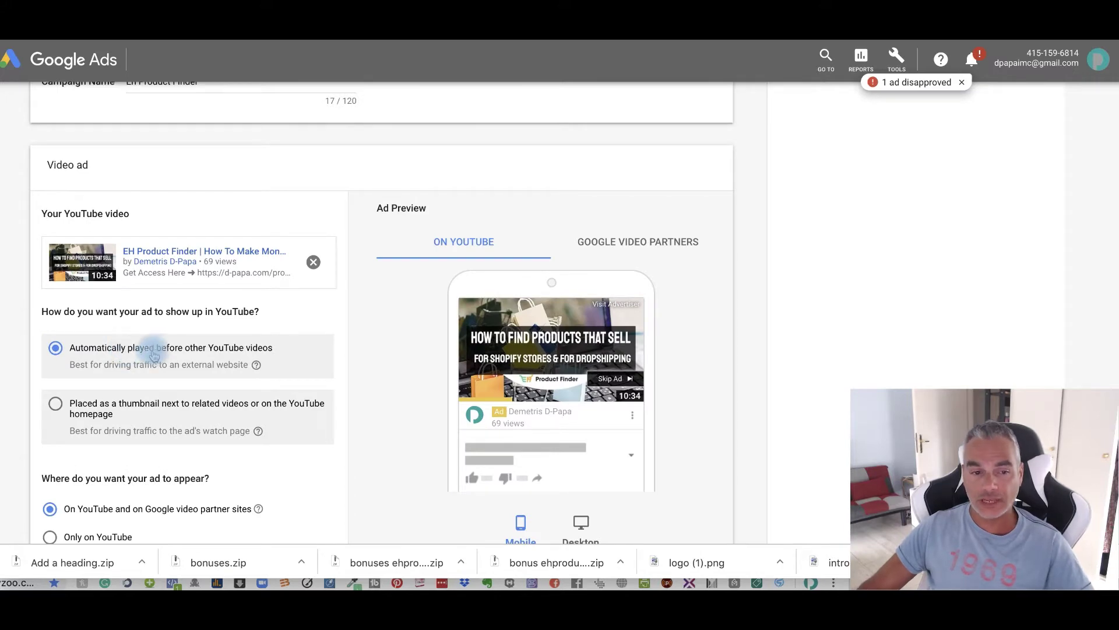
{"action": "scroll", "coordinate": [160, 351], "scroll_direction": "down", "scroll_amount": 3}
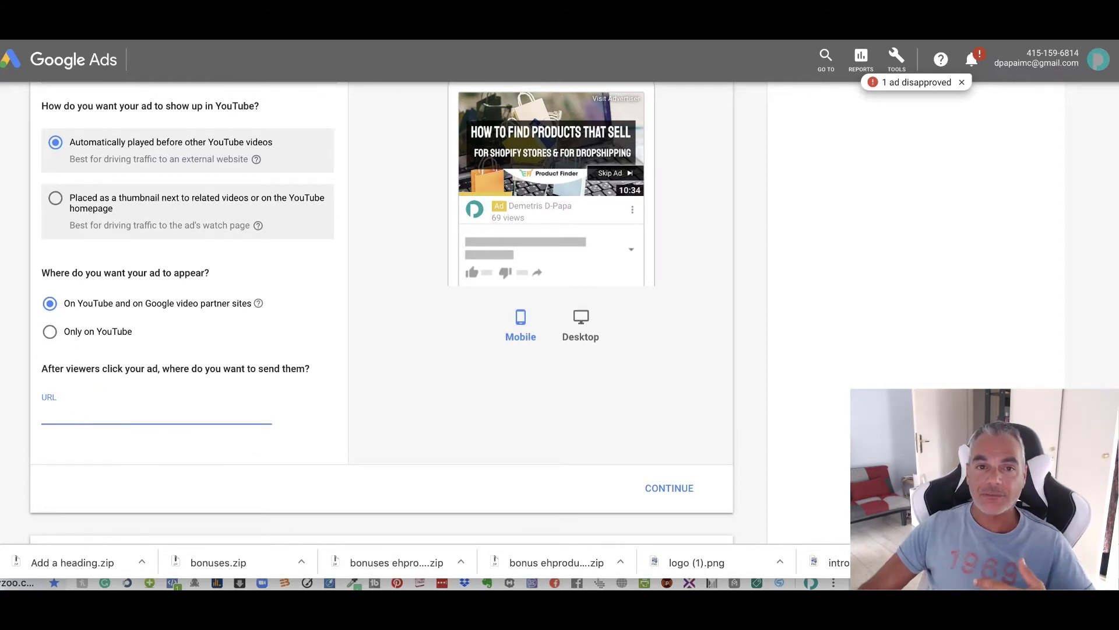
{"action": "key", "text": "ctrl+Tab"}
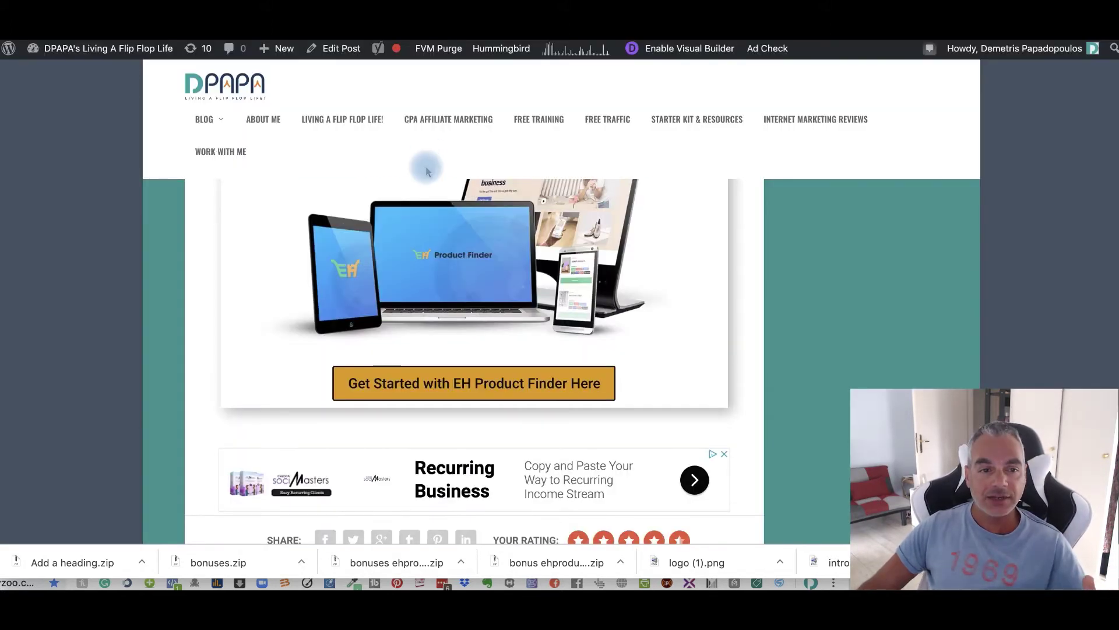
{"action": "scroll", "coordinate": [429, 159], "scroll_direction": "up", "scroll_amount": 10}
{"action": "scroll", "coordinate": [428, 159], "scroll_direction": "up", "scroll_amount": 5}
{"action": "scroll", "coordinate": [424, 170], "scroll_direction": "up", "scroll_amount": 10}
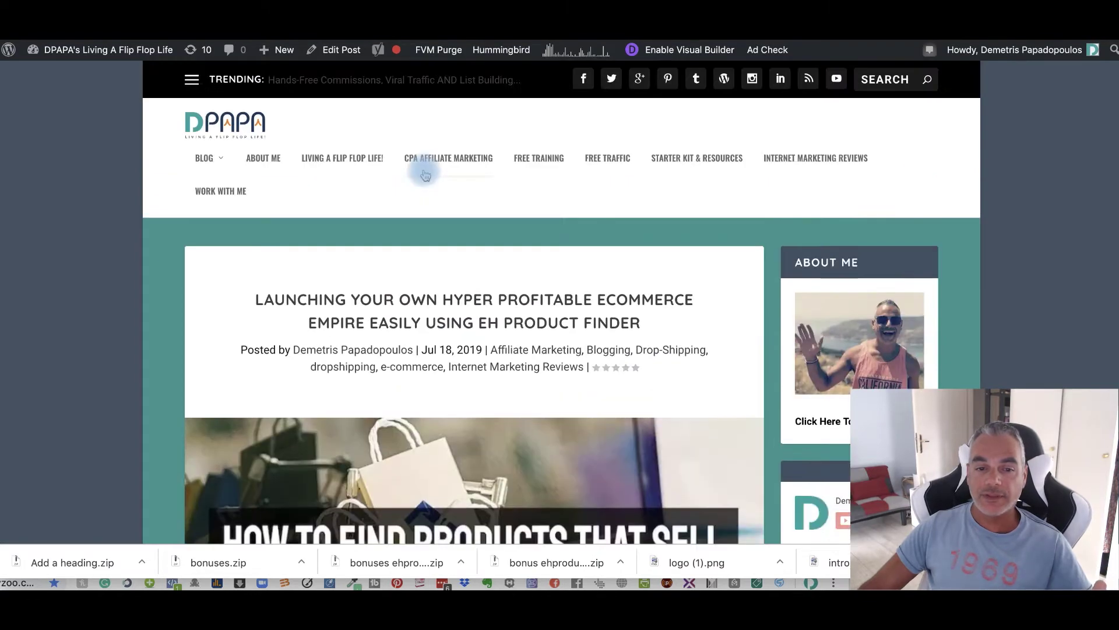
{"action": "scroll", "coordinate": [425, 171], "scroll_direction": "down", "scroll_amount": 3}
{"action": "scroll", "coordinate": [422, 173], "scroll_direction": "up", "scroll_amount": 5}
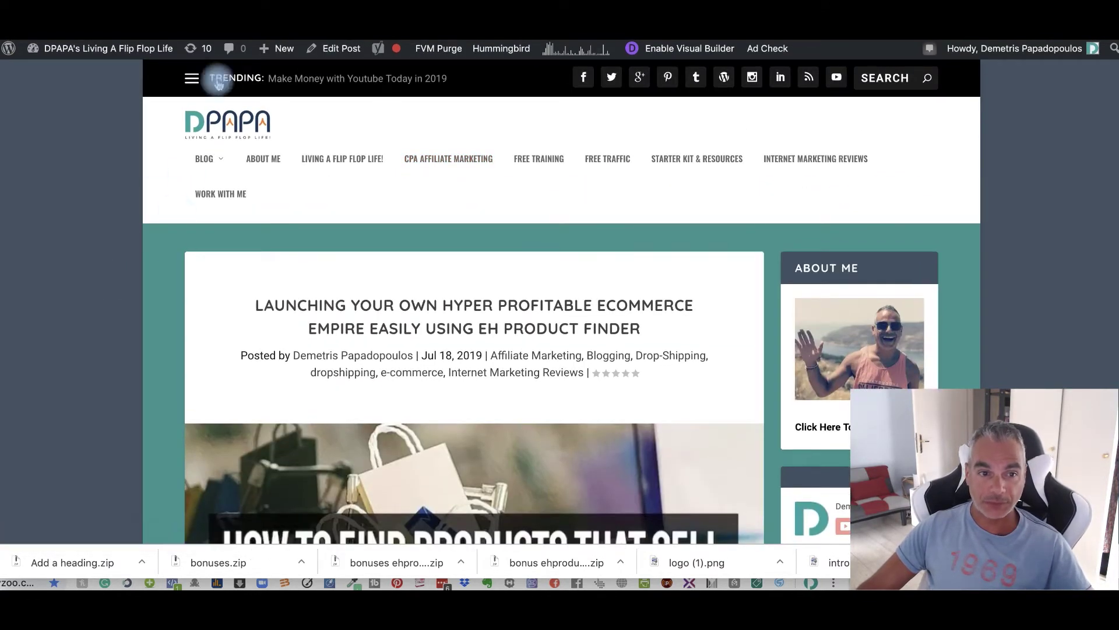
{"action": "mouse_move", "coordinate": [107, 48]}
{"action": "left_click", "coordinate": [51, 74]}
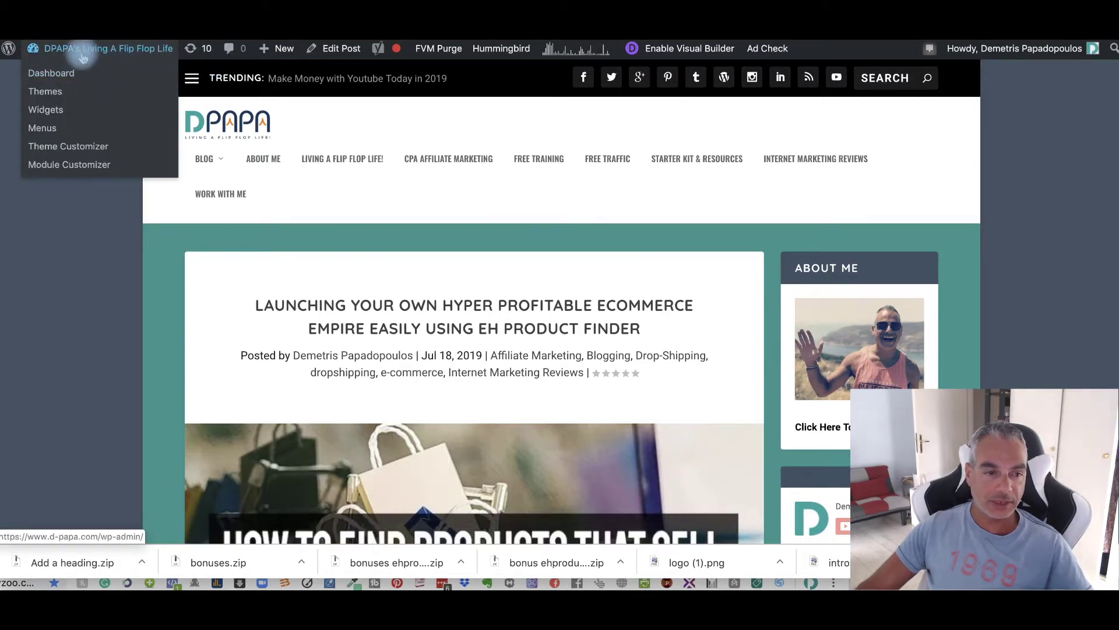
{"action": "scroll", "coordinate": [185, 270], "scroll_direction": "down", "scroll_amount": 8}
{"action": "scroll", "coordinate": [141, 276], "scroll_direction": "down", "scroll_amount": 2}
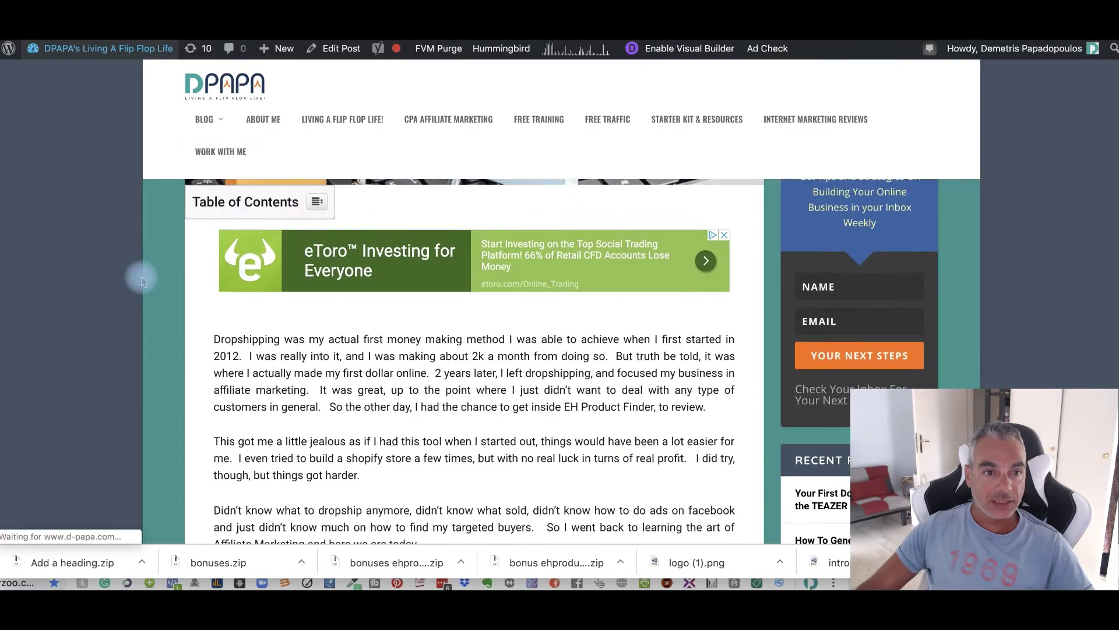
{"action": "scroll", "coordinate": [140, 276], "scroll_direction": "down", "scroll_amount": 1}
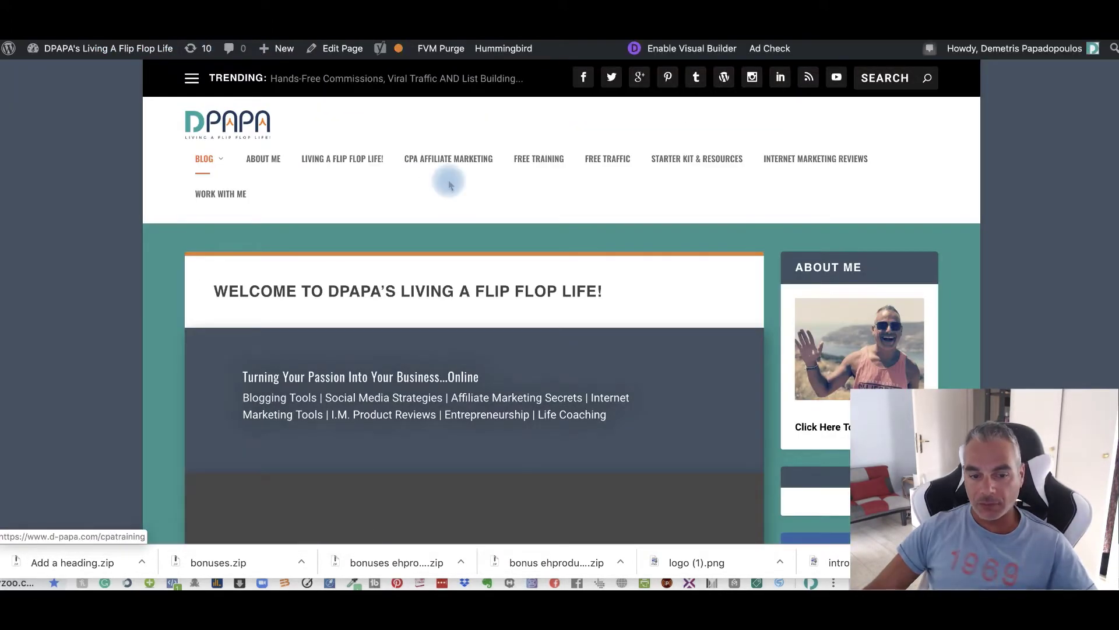
{"action": "scroll", "coordinate": [450, 184], "scroll_direction": "down", "scroll_amount": 5}
{"action": "scroll", "coordinate": [449, 183], "scroll_direction": "down", "scroll_amount": 5}
{"action": "scroll", "coordinate": [394, 349], "scroll_direction": "down", "scroll_amount": 5}
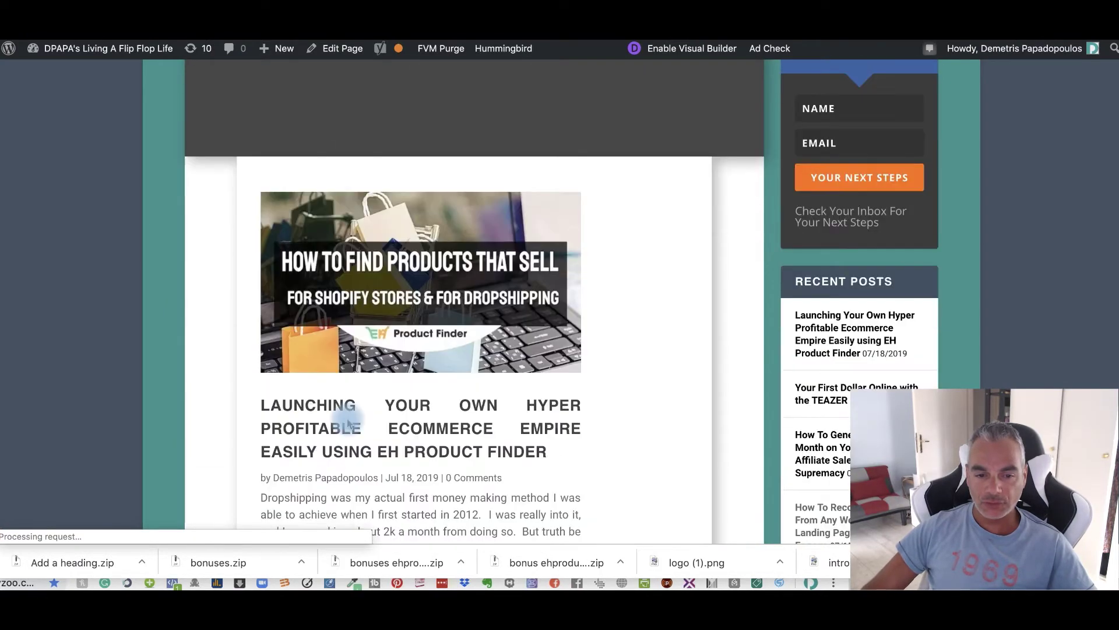
{"action": "scroll", "coordinate": [371, 397], "scroll_direction": "down", "scroll_amount": 8}
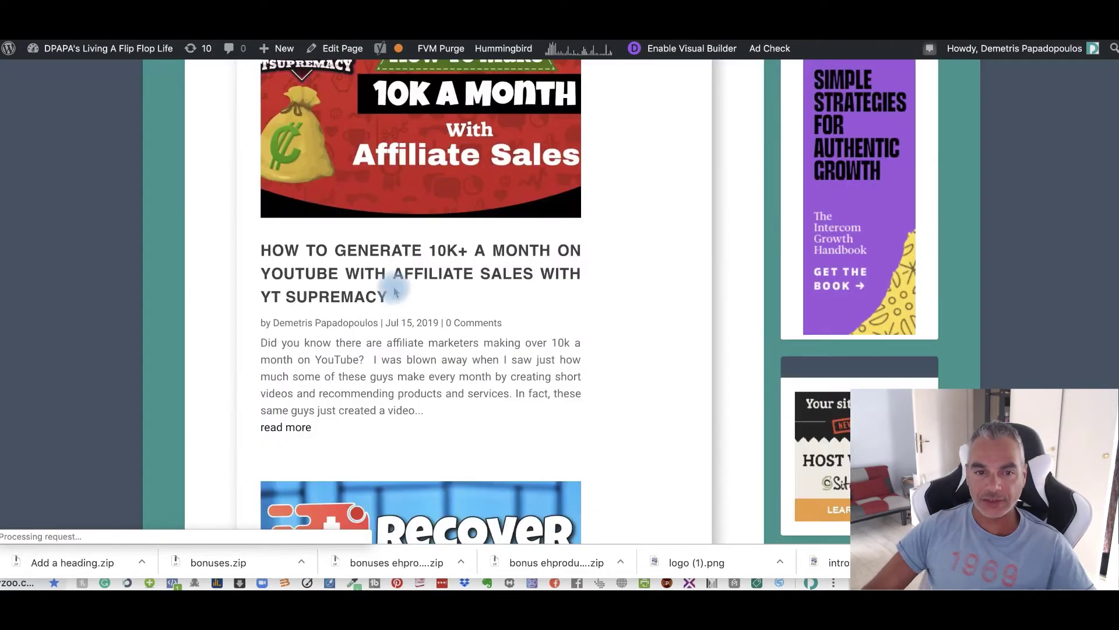
{"action": "scroll", "coordinate": [370, 397], "scroll_direction": "down", "scroll_amount": 5}
{"action": "scroll", "coordinate": [390, 282], "scroll_direction": "up", "scroll_amount": 5}
{"action": "scroll", "coordinate": [390, 282], "scroll_direction": "up", "scroll_amount": 4}
{"action": "scroll", "coordinate": [390, 282], "scroll_direction": "up", "scroll_amount": 5}
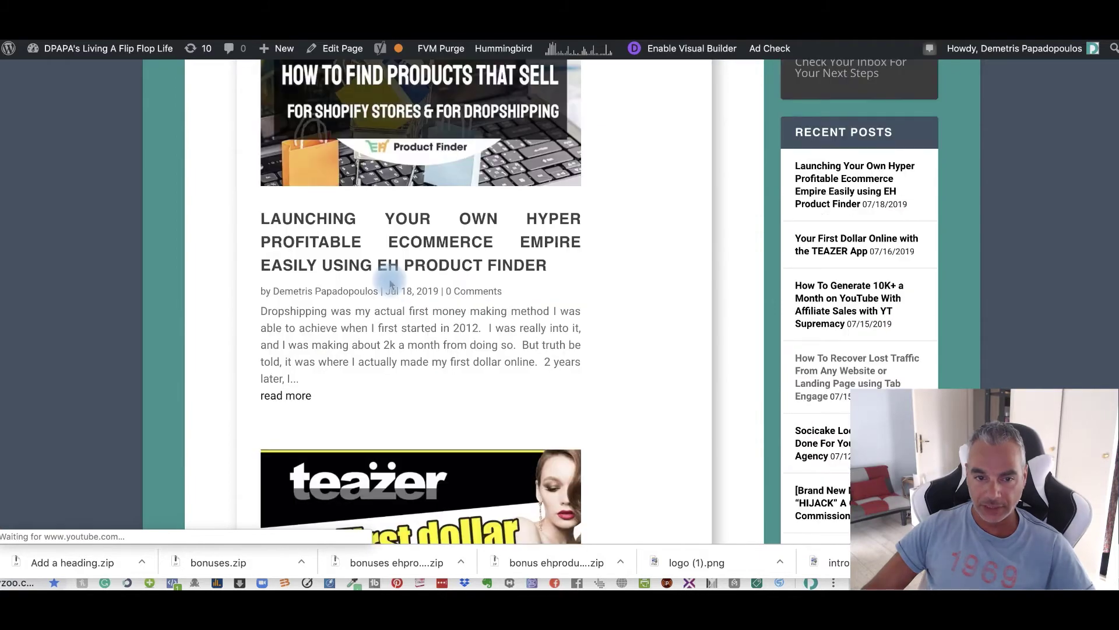
{"action": "scroll", "coordinate": [390, 282], "scroll_direction": "up", "scroll_amount": 8}
{"action": "scroll", "coordinate": [376, 245], "scroll_direction": "down", "scroll_amount": 8}
{"action": "scroll", "coordinate": [364, 210], "scroll_direction": "down", "scroll_amount": 2}
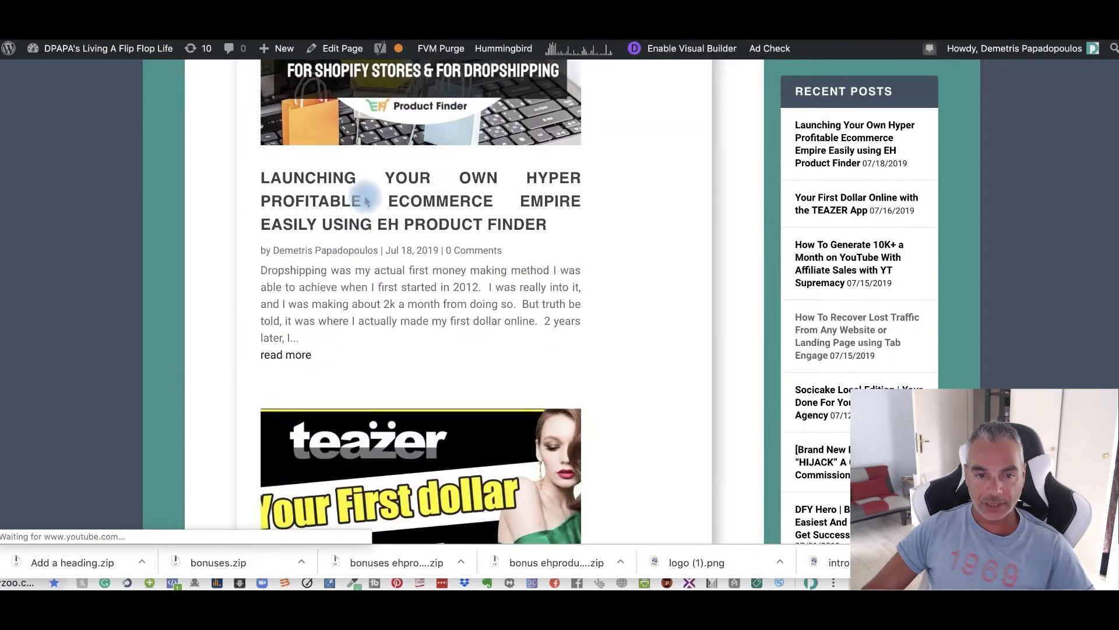
{"action": "left_click", "coordinate": [321, 204]}
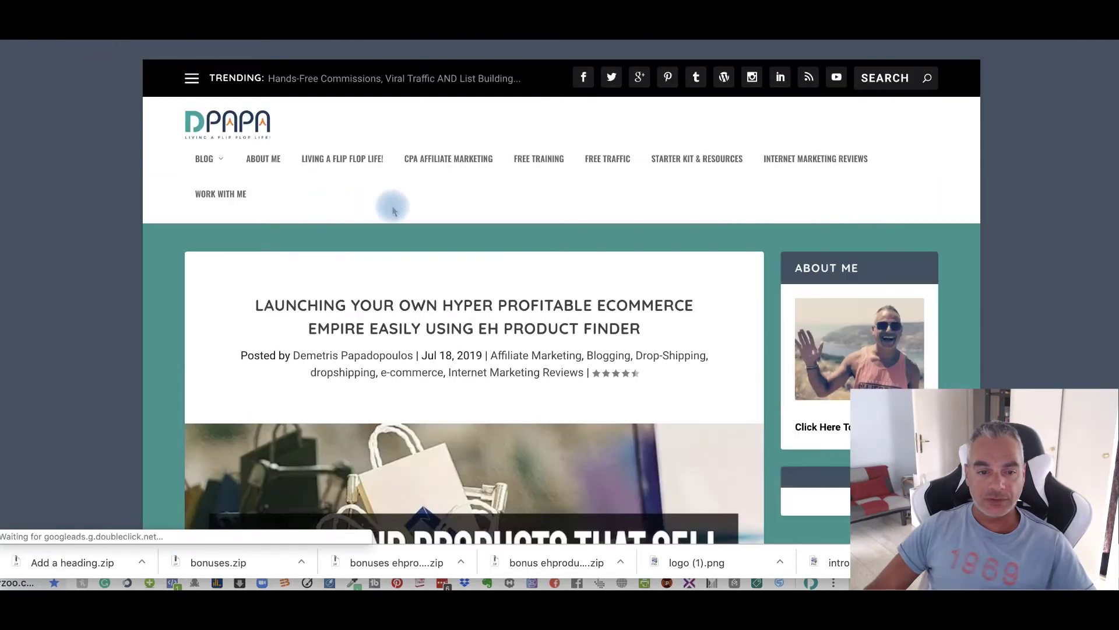
{"action": "scroll", "coordinate": [394, 210], "scroll_direction": "down", "scroll_amount": 4}
{"action": "scroll", "coordinate": [394, 210], "scroll_direction": "down", "scroll_amount": 4}
{"action": "scroll", "coordinate": [394, 209], "scroll_direction": "down", "scroll_amount": 3}
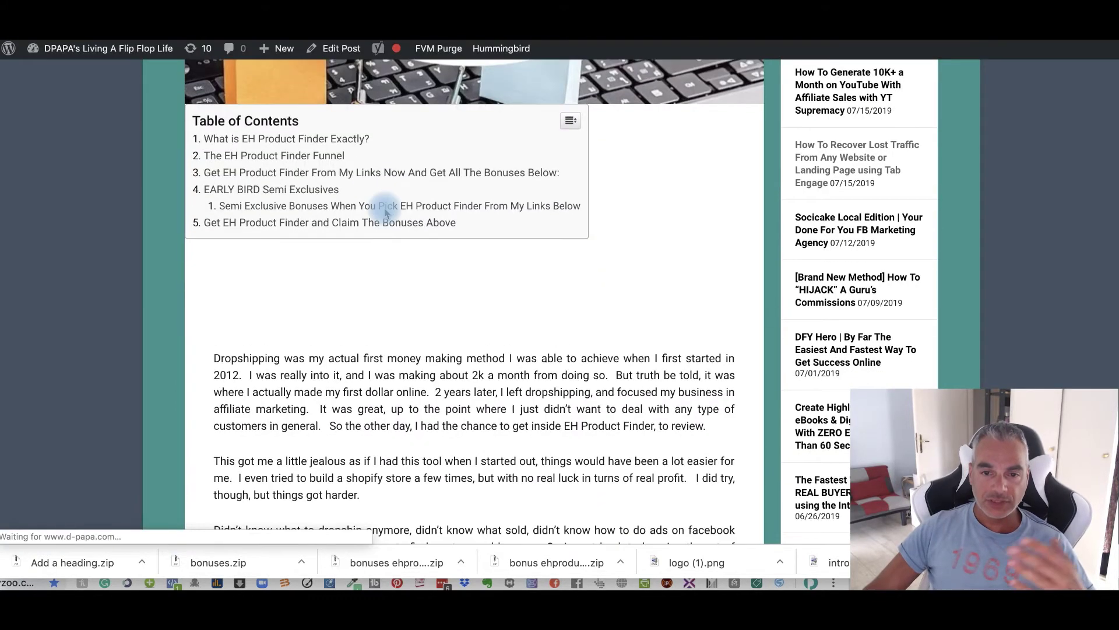
{"action": "scroll", "coordinate": [384, 211], "scroll_direction": "down", "scroll_amount": 4}
{"action": "scroll", "coordinate": [385, 210], "scroll_direction": "down", "scroll_amount": 3}
{"action": "scroll", "coordinate": [385, 210], "scroll_direction": "down", "scroll_amount": 5}
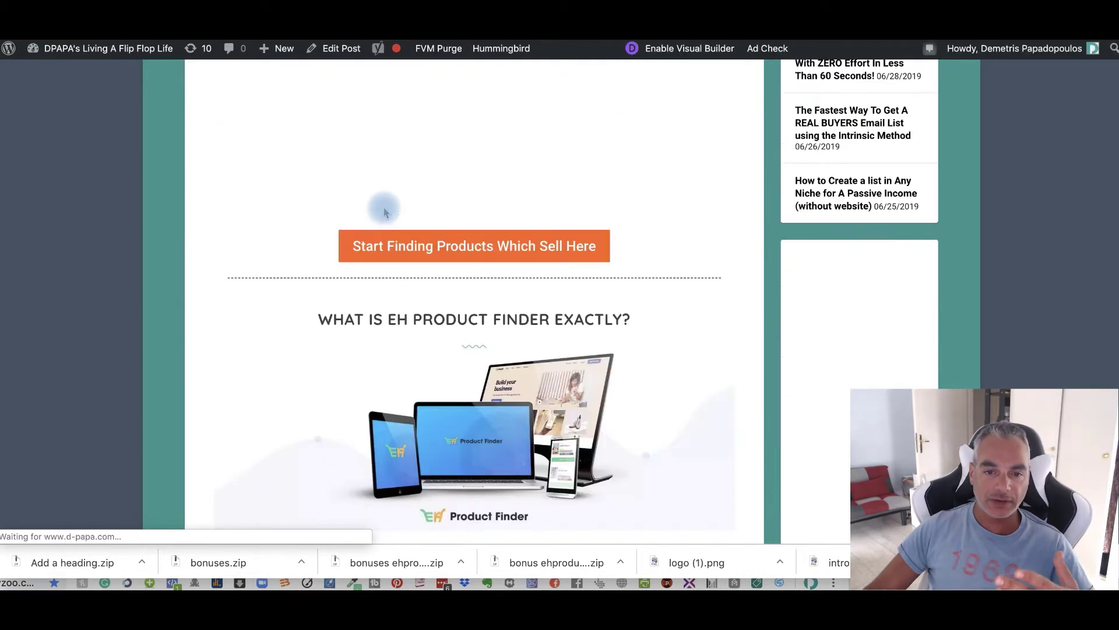
{"action": "scroll", "coordinate": [384, 210], "scroll_direction": "down", "scroll_amount": 8}
{"action": "scroll", "coordinate": [383, 210], "scroll_direction": "up", "scroll_amount": 5}
{"action": "scroll", "coordinate": [382, 210], "scroll_direction": "up", "scroll_amount": 6}
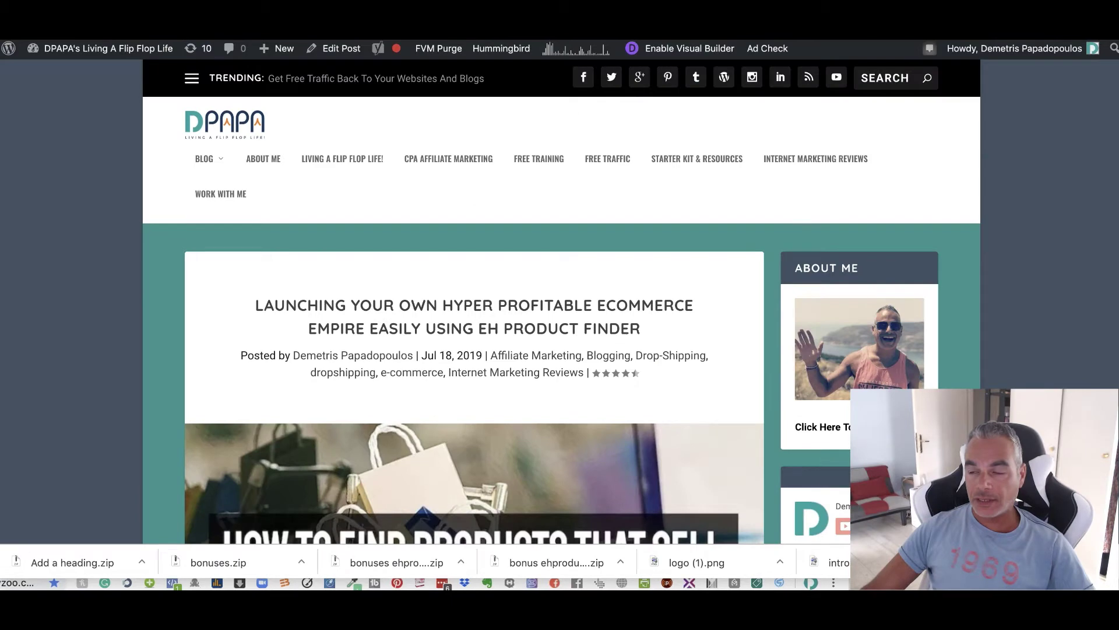
{"action": "key", "text": "ctrl+Tab"}
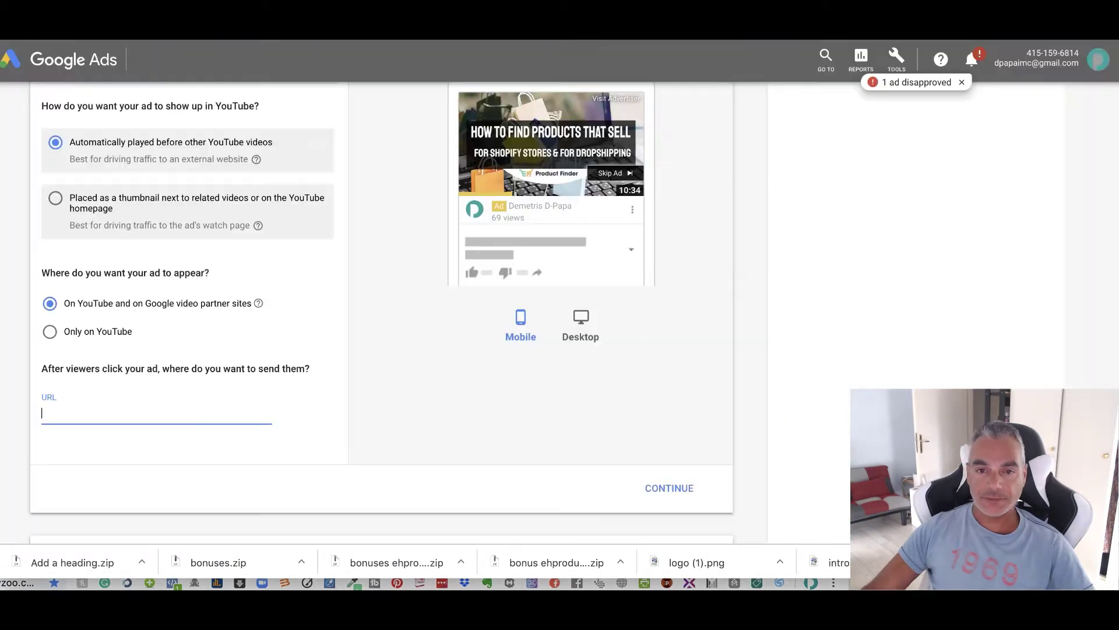
- Use the review post as landing page and add United States as the first location
{"action": "key", "text": "ctrl+v"}
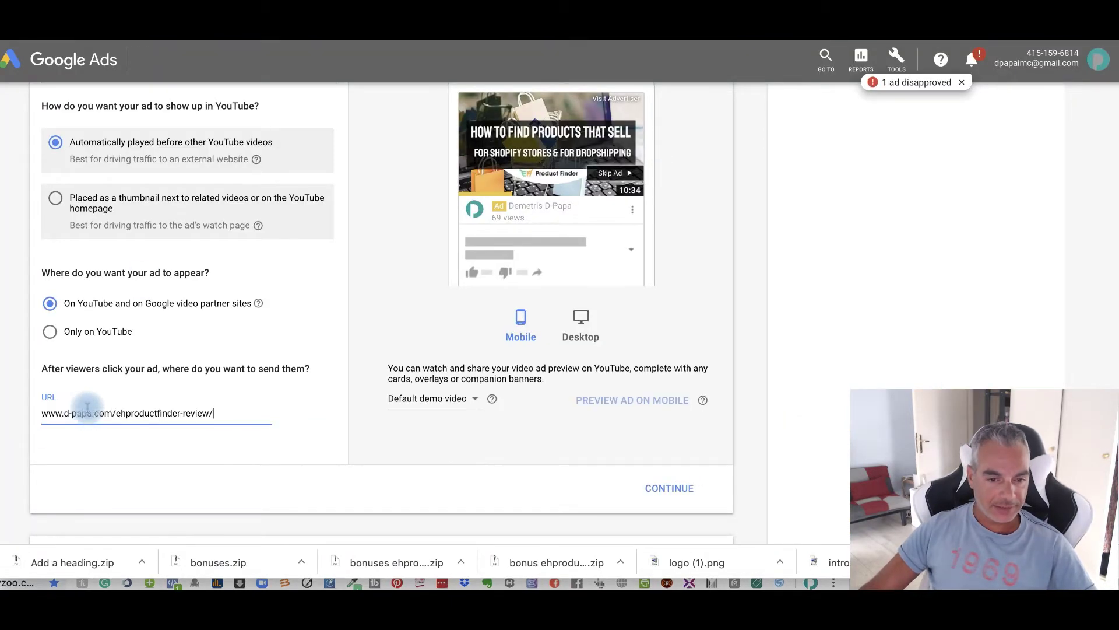
{"action": "scroll", "coordinate": [426, 400], "scroll_direction": "up", "scroll_amount": 3}
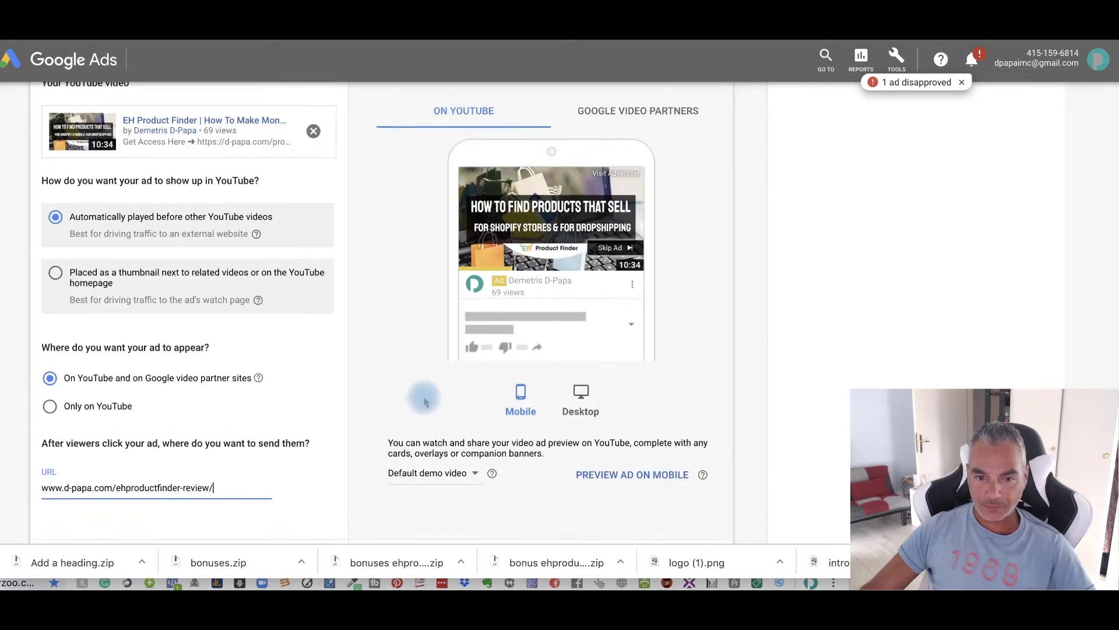
{"action": "scroll", "coordinate": [480, 446], "scroll_direction": "down", "scroll_amount": 3}
{"action": "scroll", "coordinate": [480, 447], "scroll_direction": "down", "scroll_amount": 1}
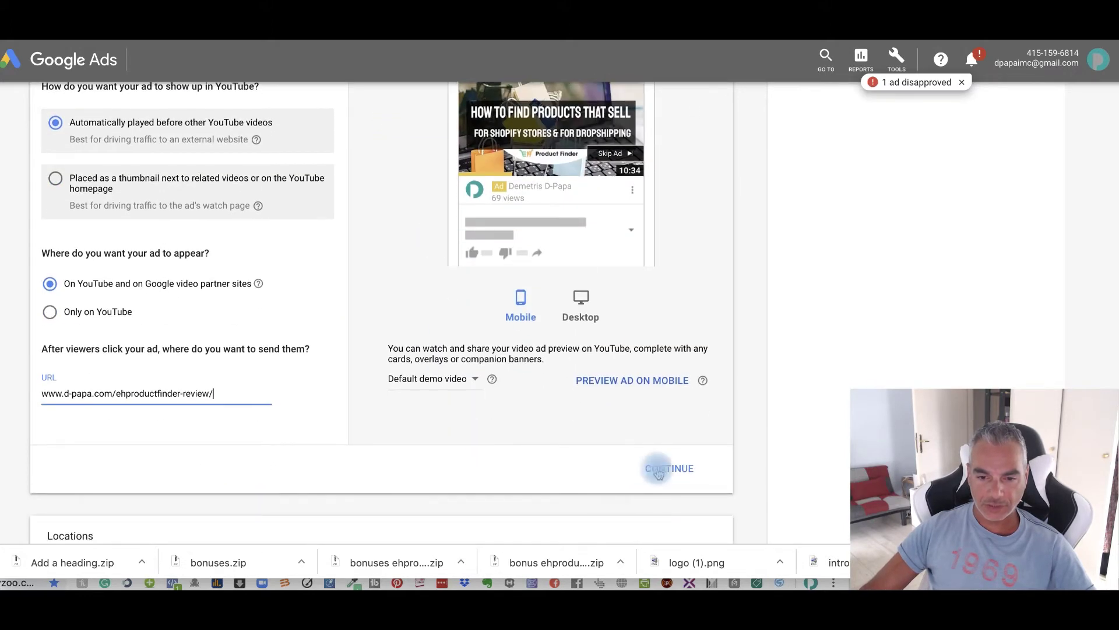
{"action": "left_click", "coordinate": [662, 472]}
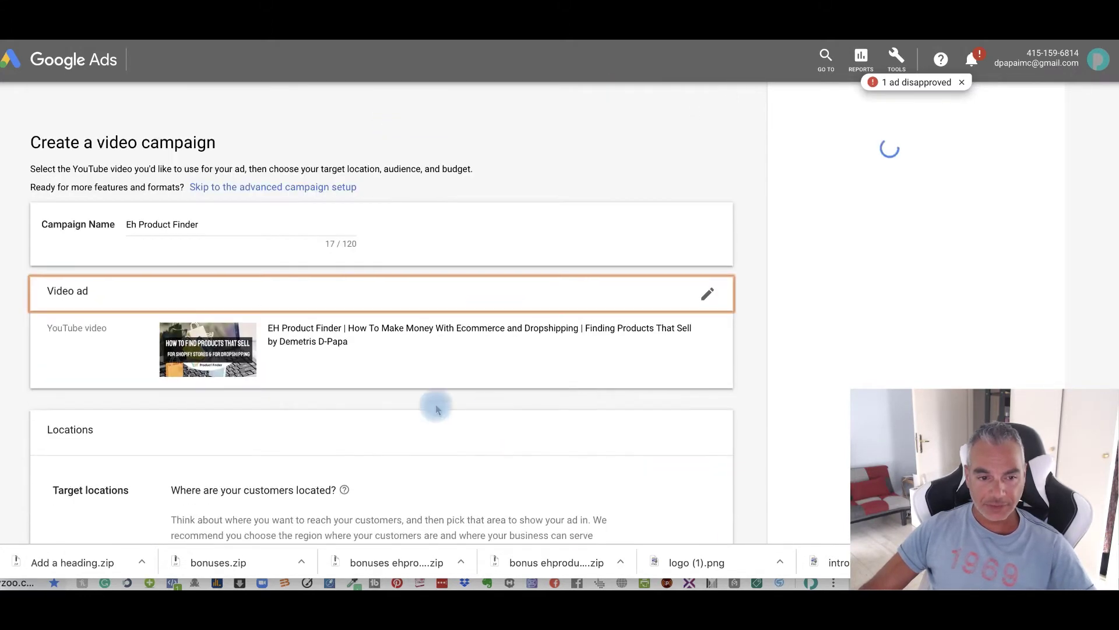
{"action": "scroll", "coordinate": [385, 315], "scroll_direction": "down", "scroll_amount": 3}
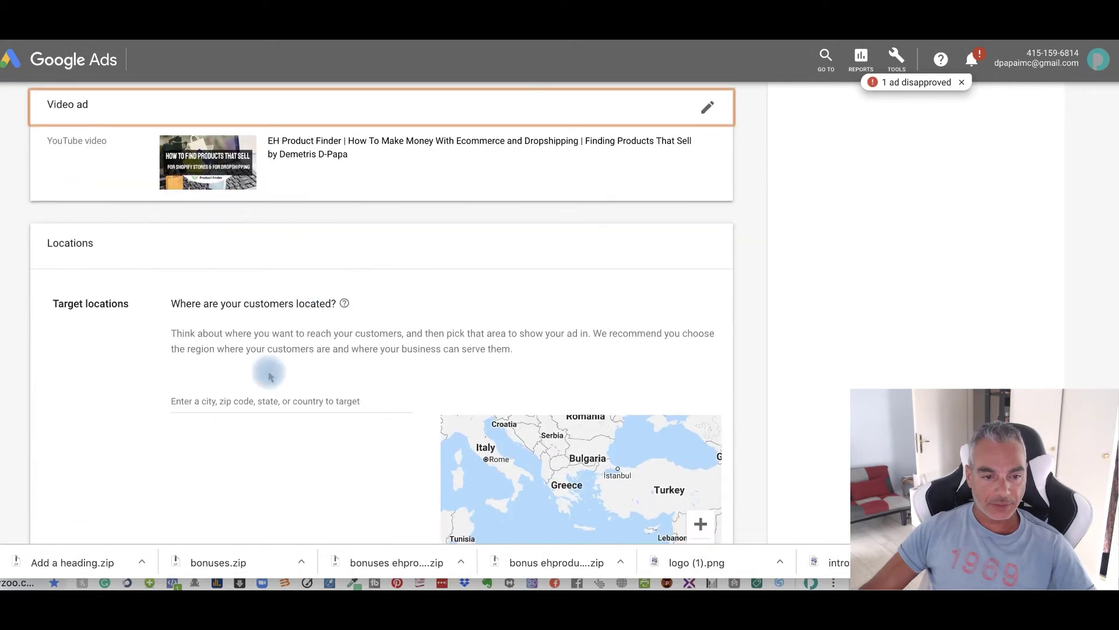
{"action": "left_click", "coordinate": [247, 403]}
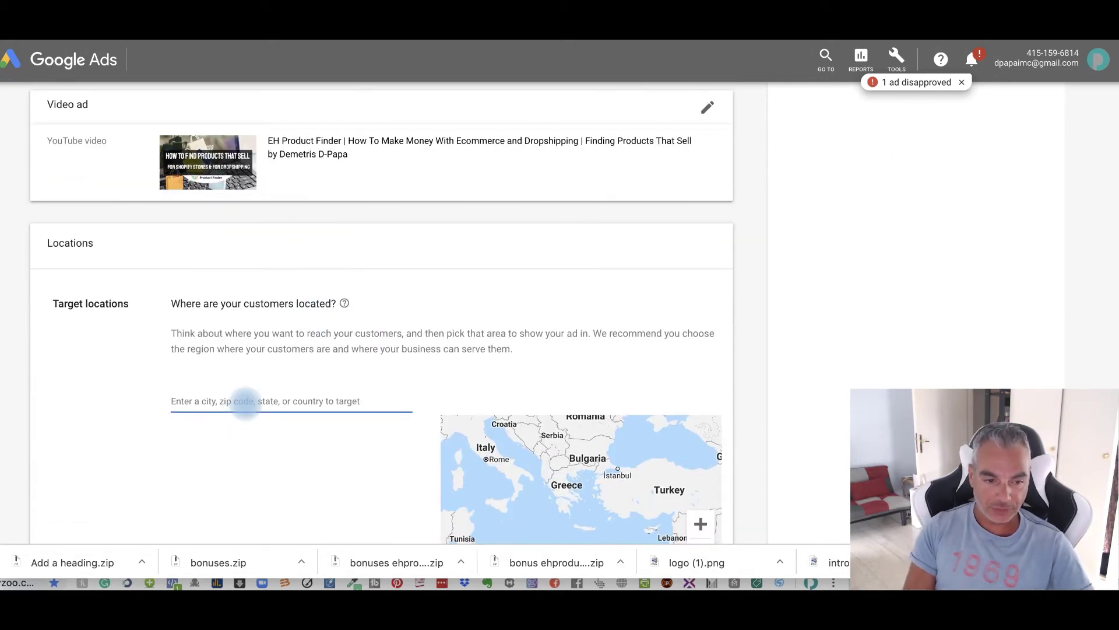
{"action": "type", "text": "United States"}
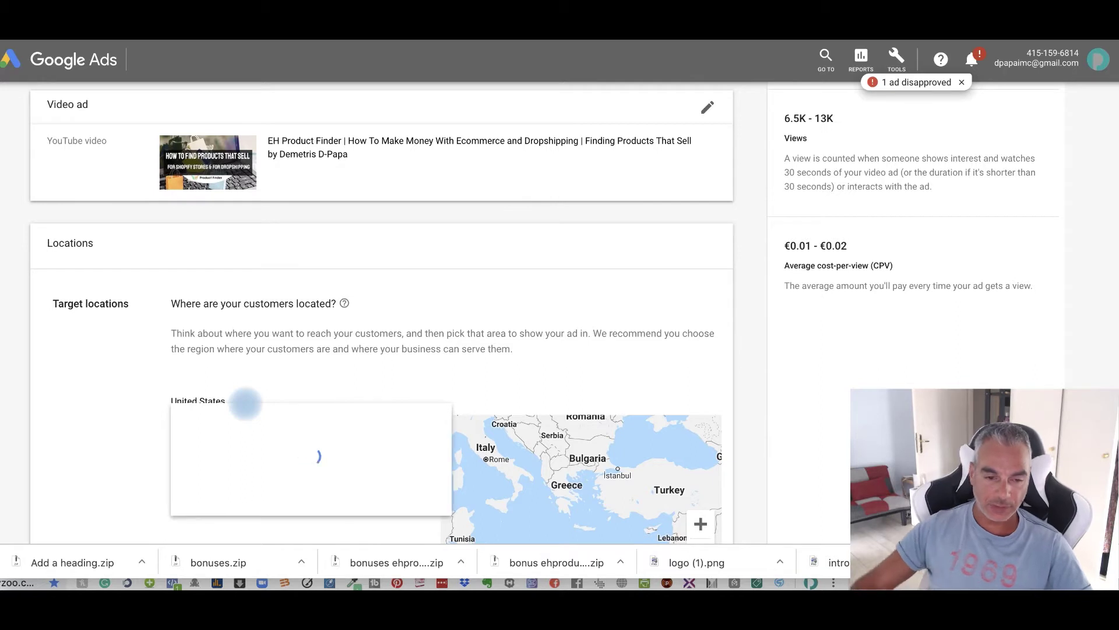
{"action": "left_click", "coordinate": [241, 181]}
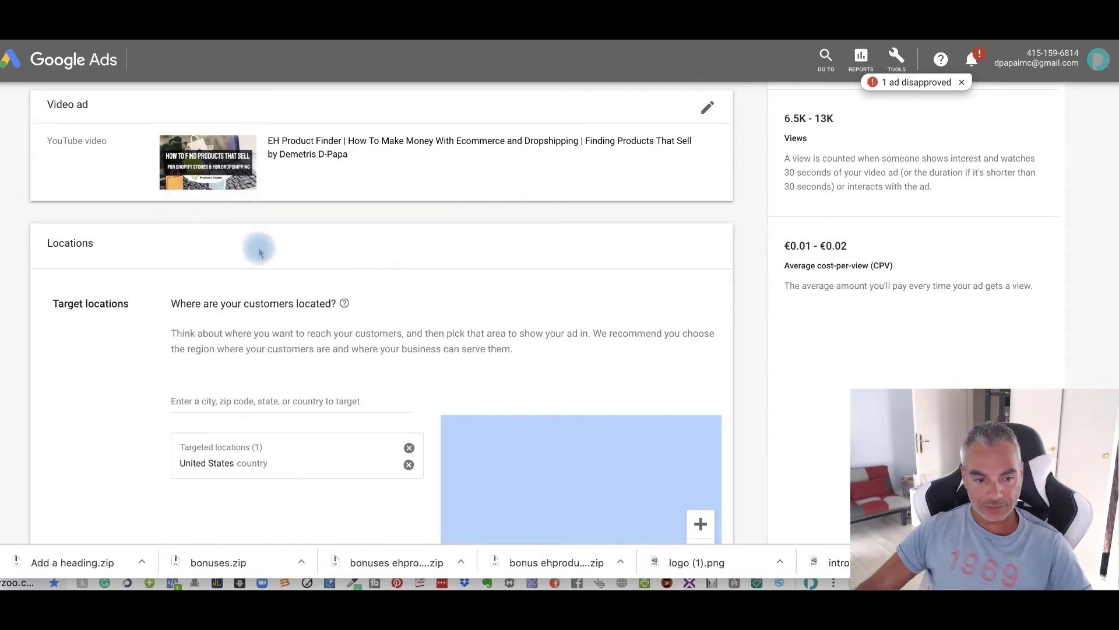
- Add United Kingdom, Canada, New Zealand, Australia and Ireland as target locations
{"action": "left_click", "coordinate": [276, 401]}
{"action": "type", "text": "Unit"}
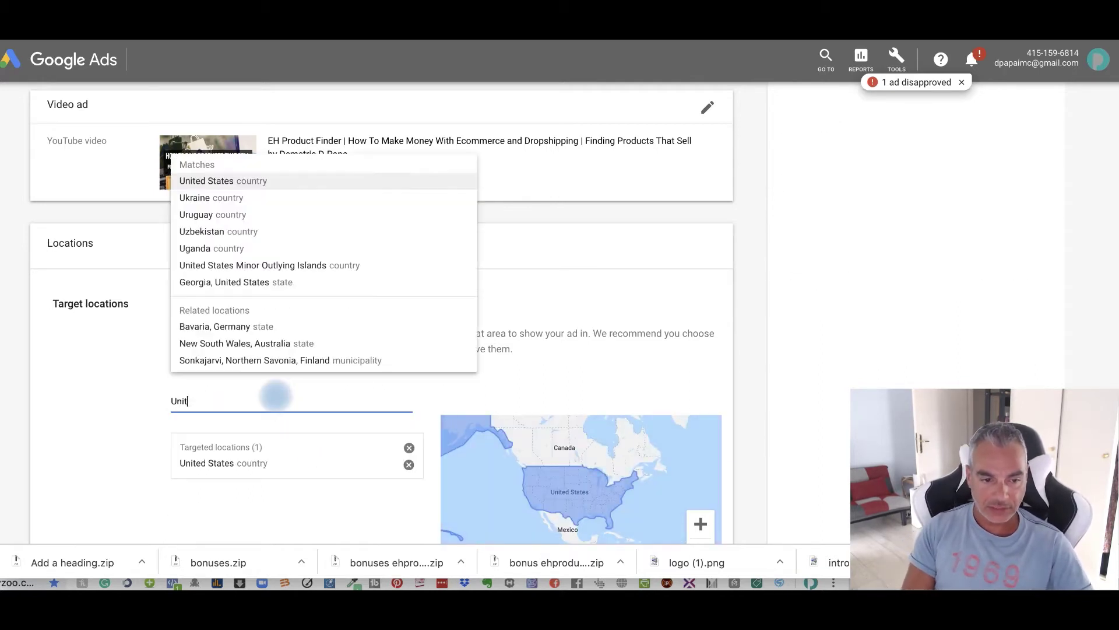
{"action": "type", "text": "ed Kingdom"}
{"action": "key", "text": "Return"}
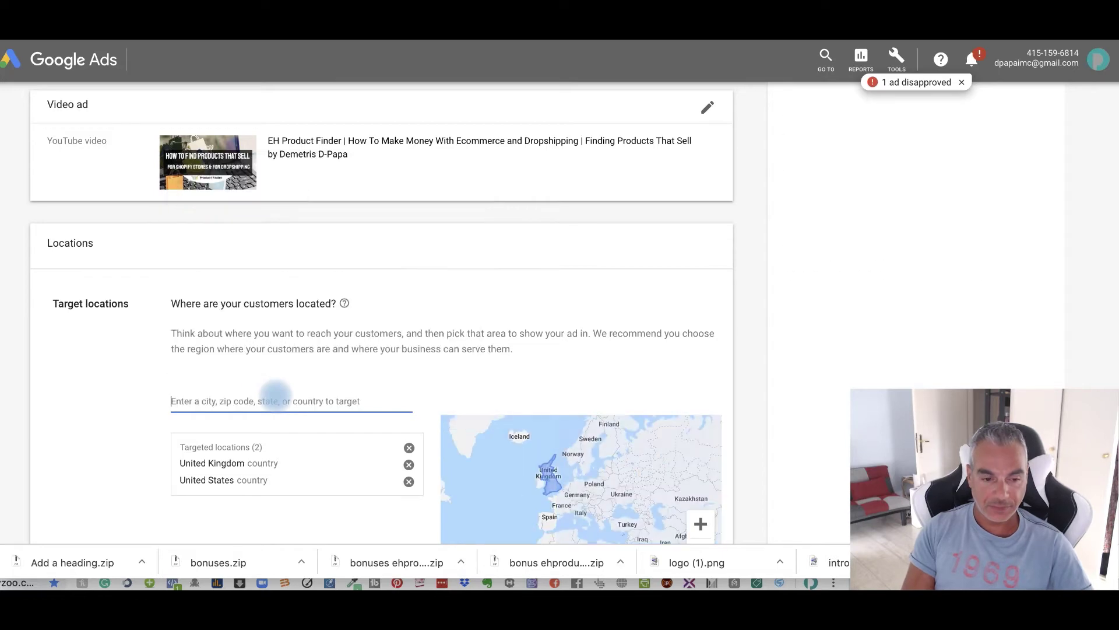
{"action": "type", "text": "Canada"}
{"action": "key", "text": "Return"}
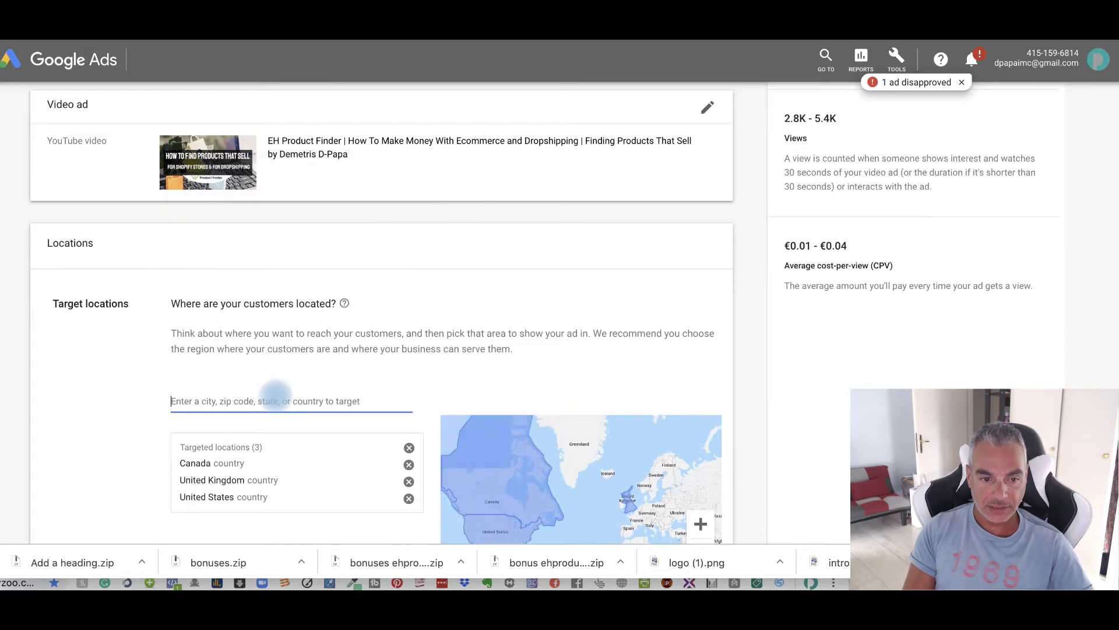
{"action": "type", "text": "New Zealand"}
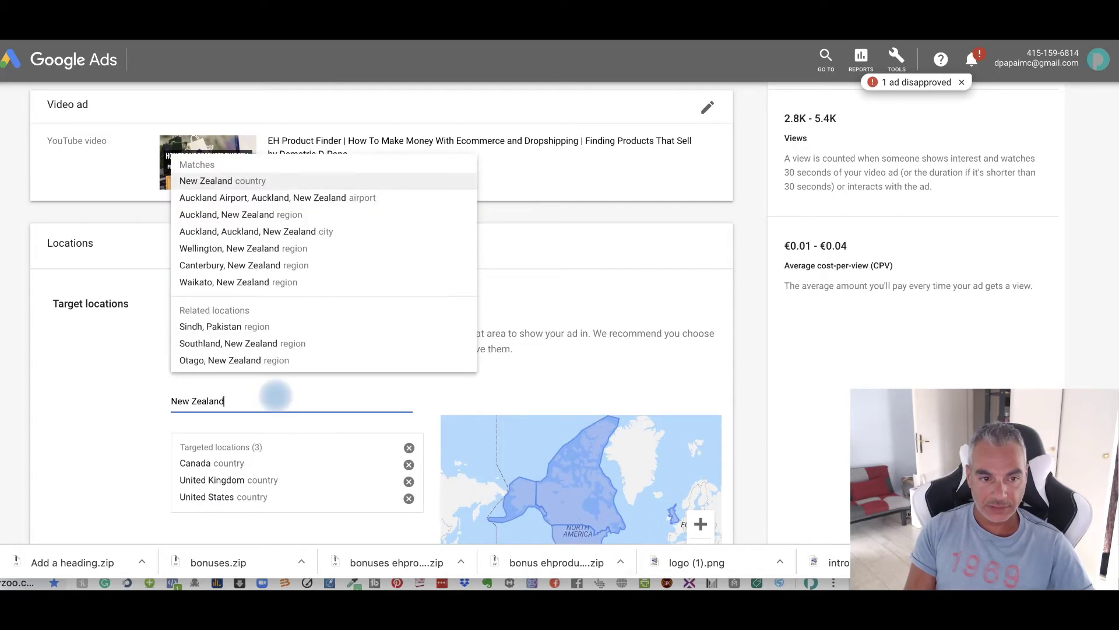
{"action": "key", "text": "Return"}
{"action": "type", "text": "Australia"}
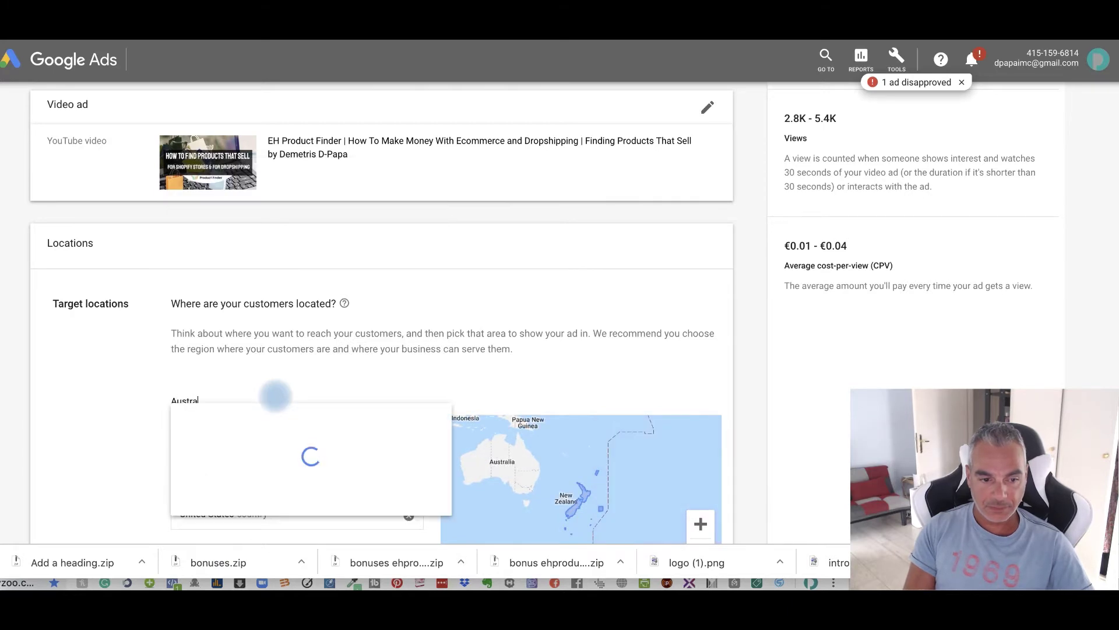
{"action": "key", "text": "Return"}
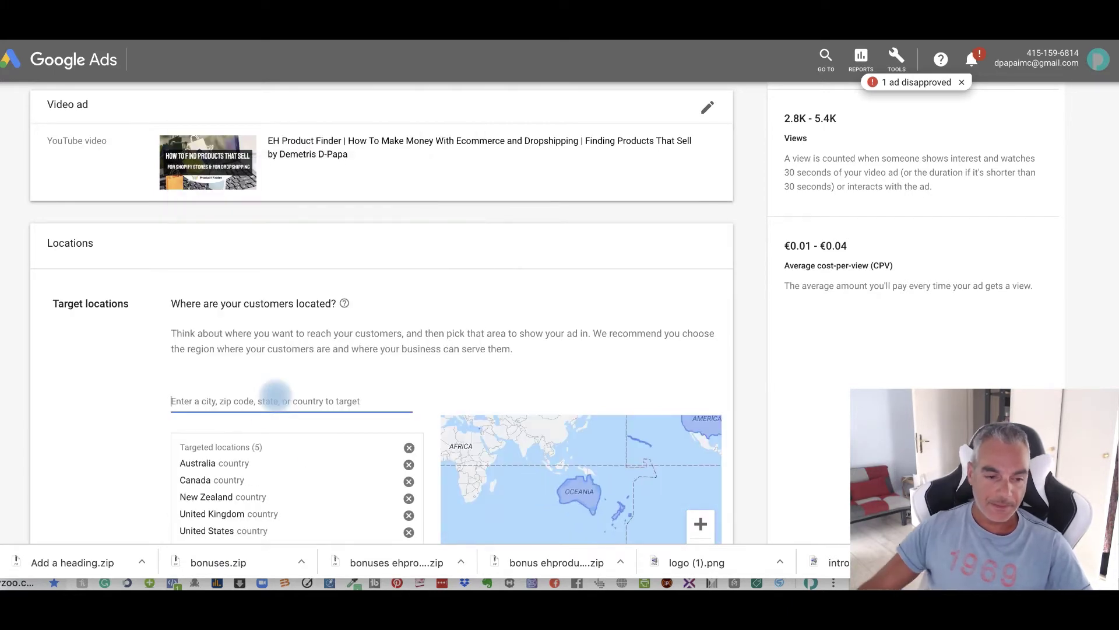
{"action": "scroll", "coordinate": [192, 473], "scroll_direction": "down", "scroll_amount": 2}
{"action": "scroll", "coordinate": [146, 445], "scroll_direction": "down", "scroll_amount": 2}
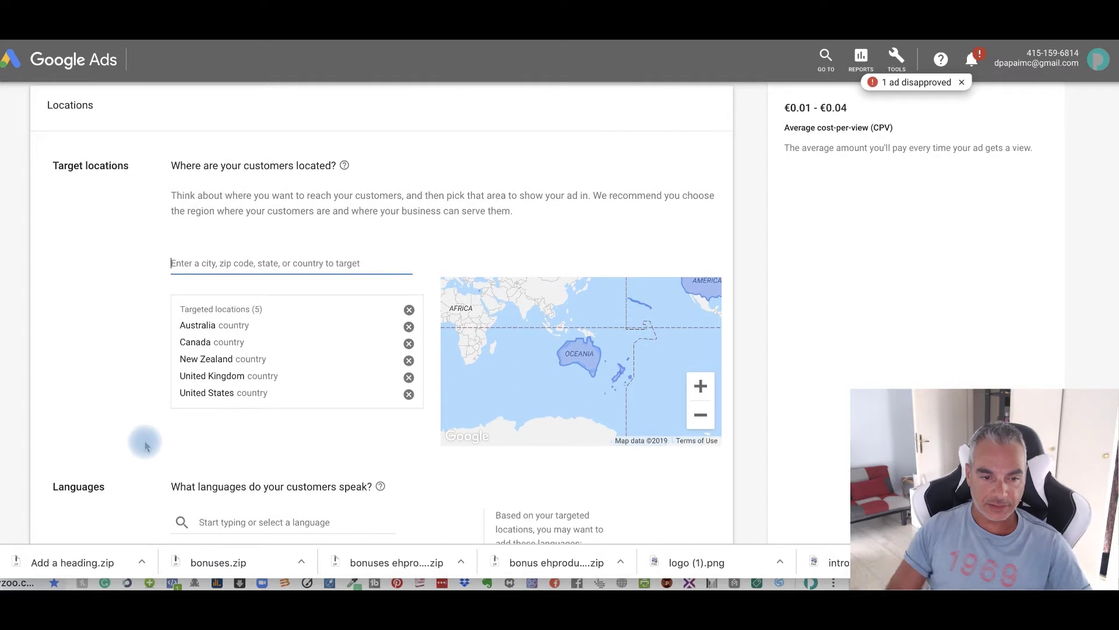
{"action": "type", "text": "Ireland"}
{"action": "key", "text": "Return"}
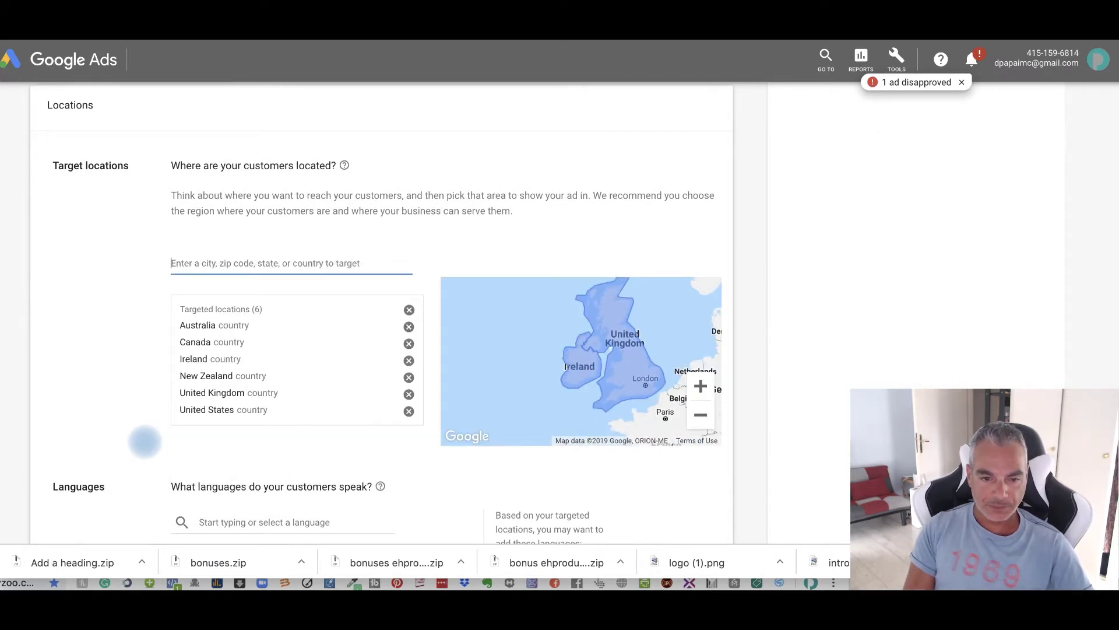
{"action": "scroll", "coordinate": [79, 456], "scroll_direction": "down", "scroll_amount": 4}
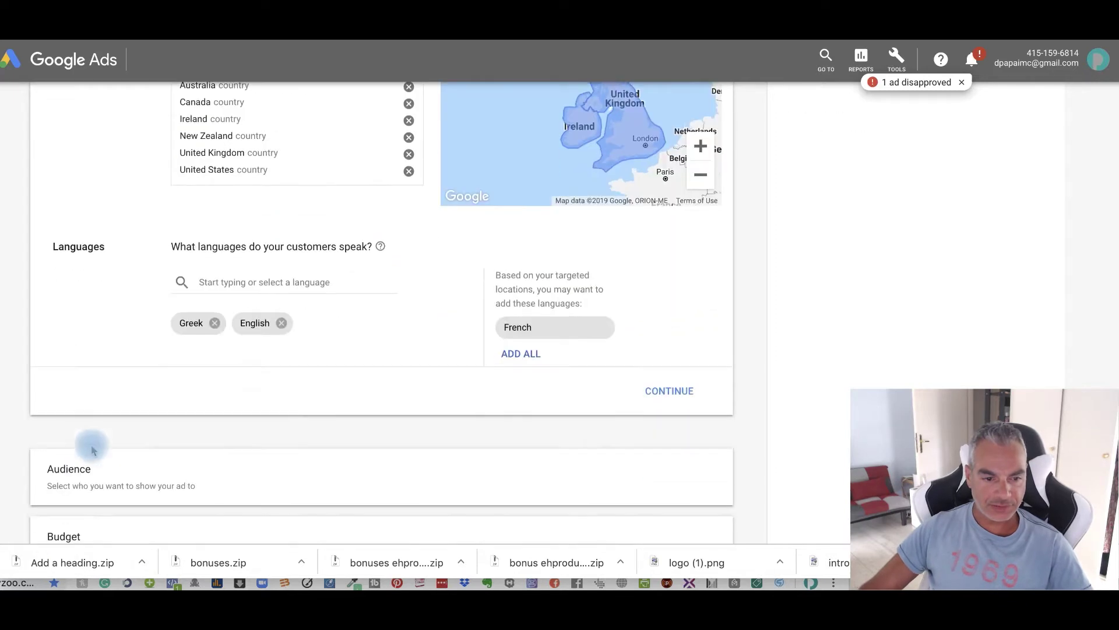
{"action": "left_click", "coordinate": [669, 304]}
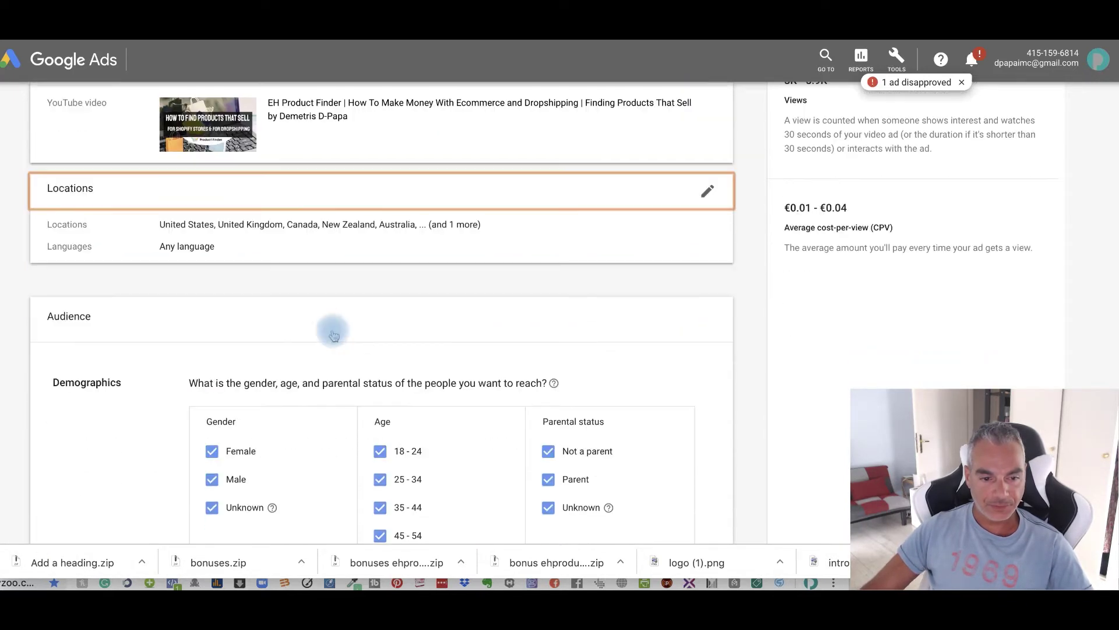
{"action": "scroll", "coordinate": [338, 360], "scroll_direction": "down", "scroll_amount": 2}
{"action": "scroll", "coordinate": [339, 360], "scroll_direction": "down", "scroll_amount": 1}
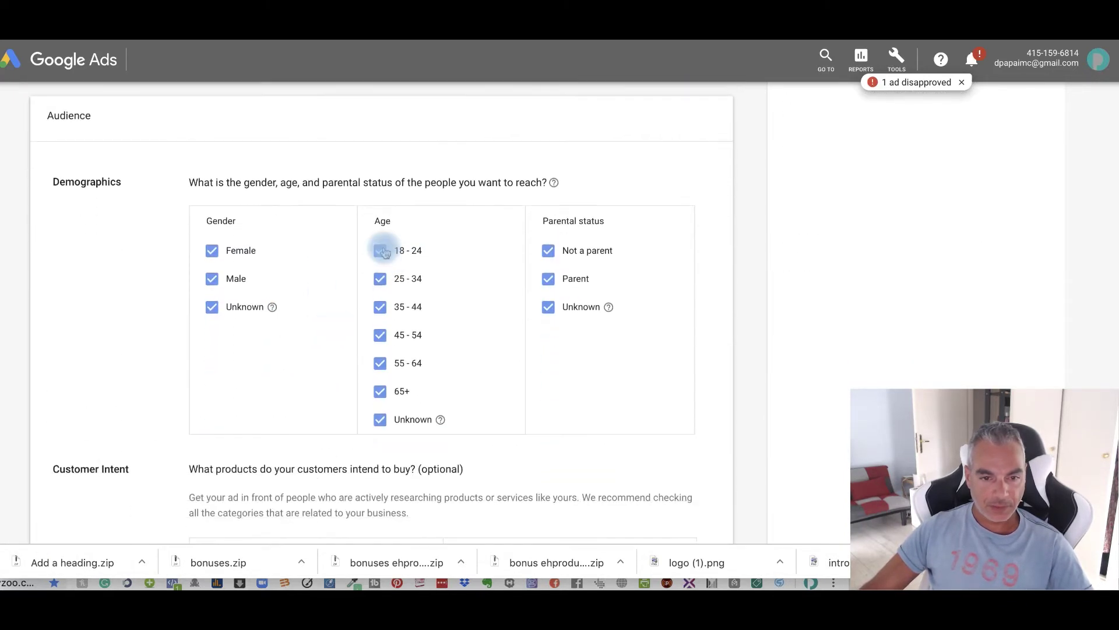
- Exclude the 18-24 age group, leave customer intent empty, and continue to budget
{"action": "left_click", "coordinate": [378, 278]}
{"action": "scroll", "coordinate": [378, 278], "scroll_direction": "down", "scroll_amount": 1}
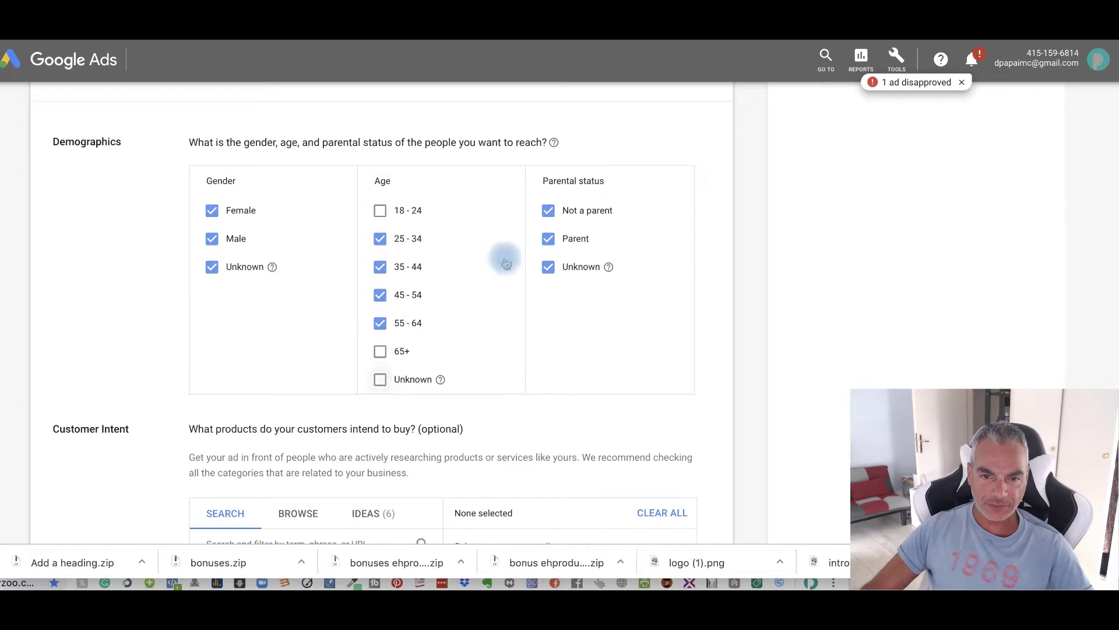
{"action": "scroll", "coordinate": [368, 228], "scroll_direction": "down", "scroll_amount": 3}
{"action": "scroll", "coordinate": [377, 253], "scroll_direction": "down", "scroll_amount": 3}
{"action": "scroll", "coordinate": [384, 262], "scroll_direction": "down", "scroll_amount": 2}
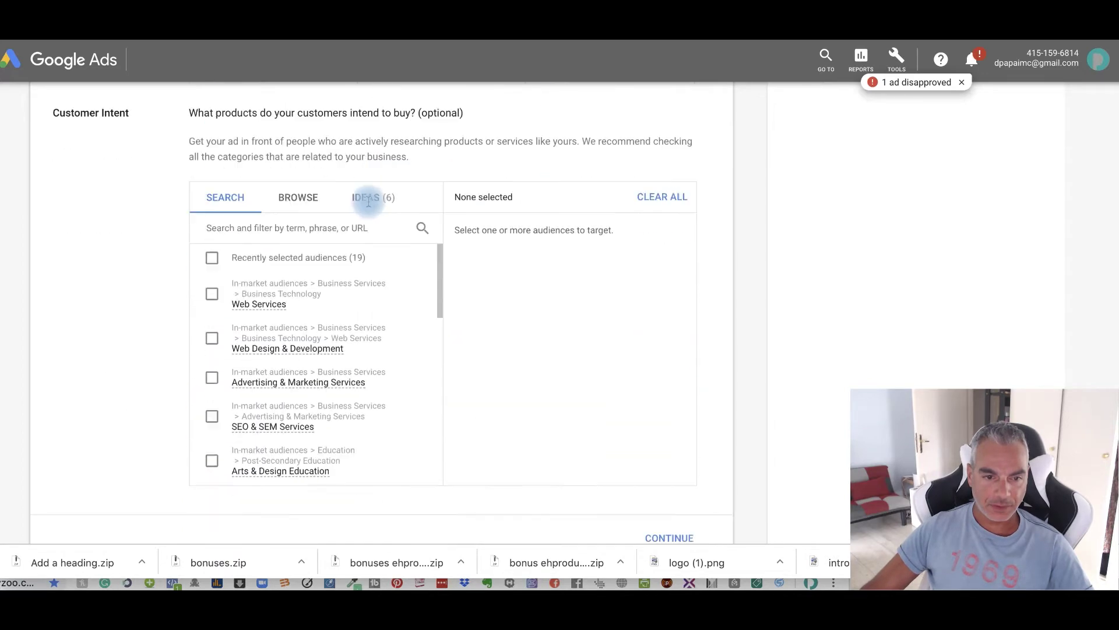
{"action": "scroll", "coordinate": [391, 272], "scroll_direction": "down", "scroll_amount": 2}
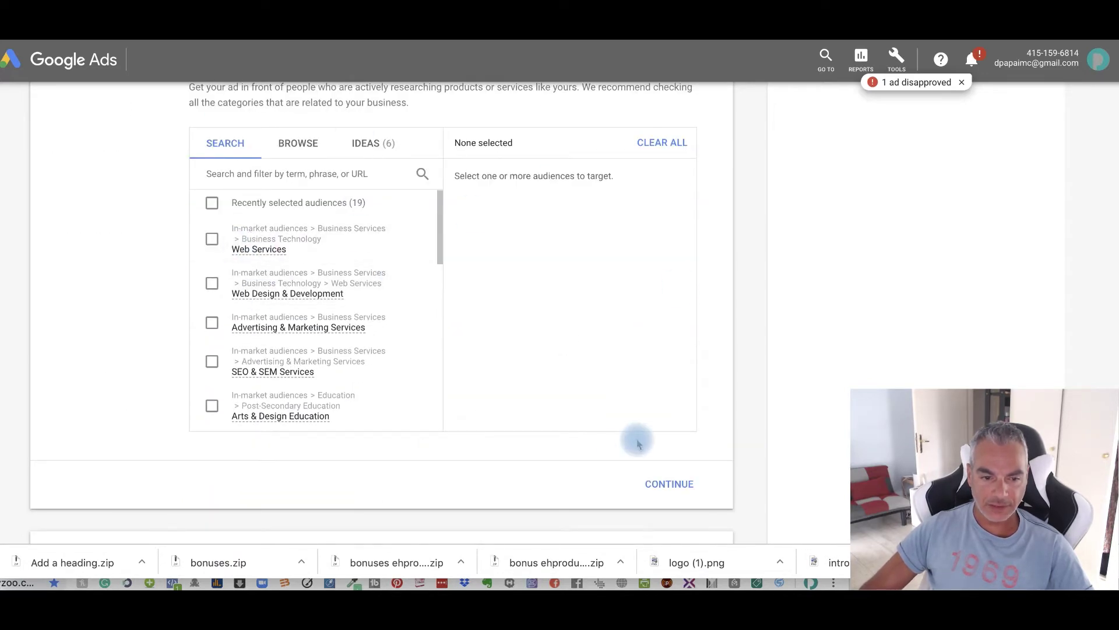
{"action": "scroll", "coordinate": [637, 442], "scroll_direction": "down", "scroll_amount": 2}
{"action": "left_click", "coordinate": [670, 346]}
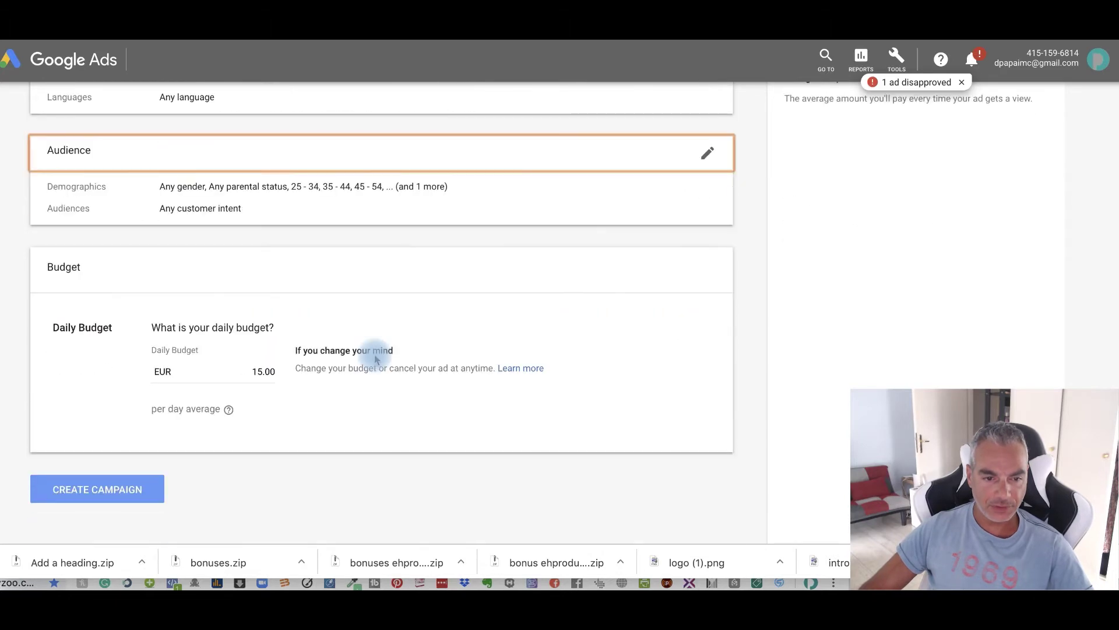
{"action": "scroll", "coordinate": [376, 357], "scroll_direction": "down", "scroll_amount": 1}
- Enter a €5 daily budget, create the campaign, and go to All campaigns
{"action": "double_click", "coordinate": [263, 340]}
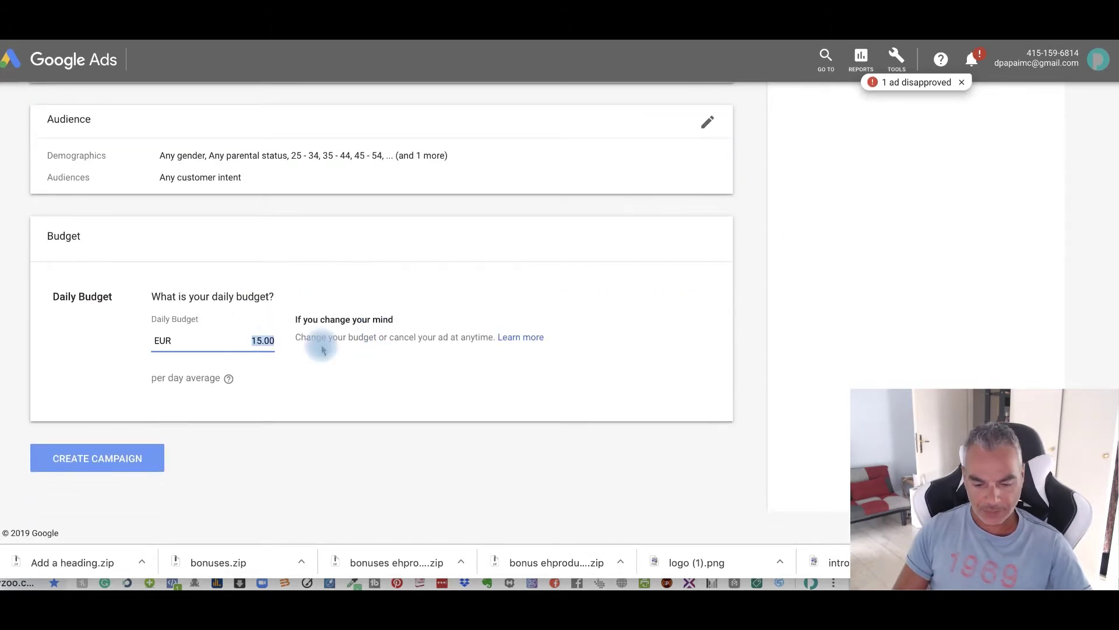
{"action": "type", "text": "5"}
{"action": "left_click", "coordinate": [96, 459]}
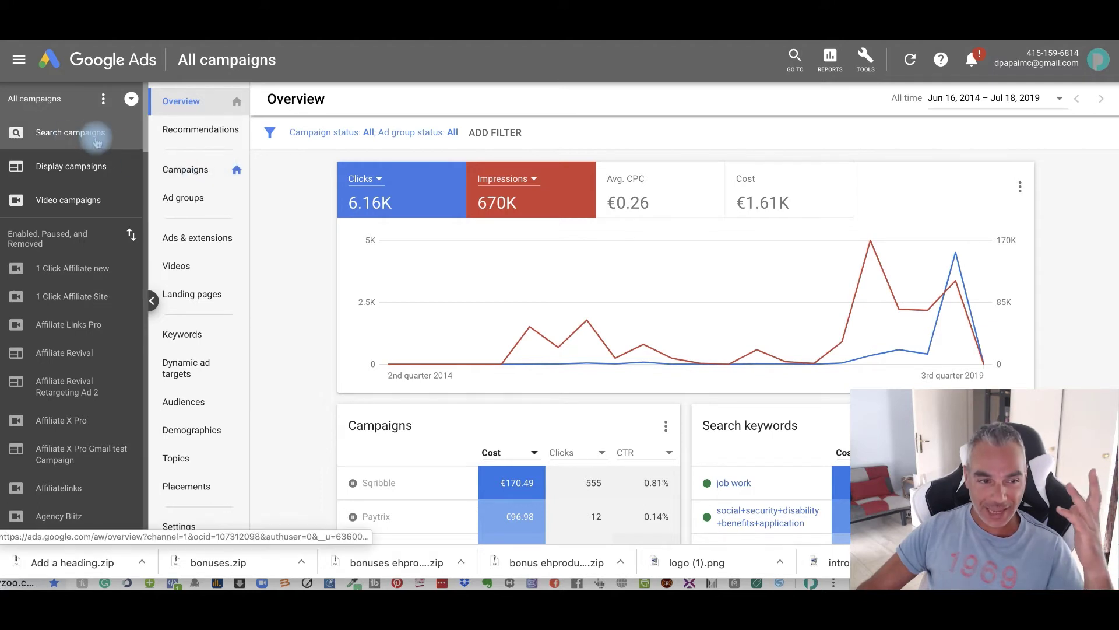
{"action": "left_click", "coordinate": [185, 170]}
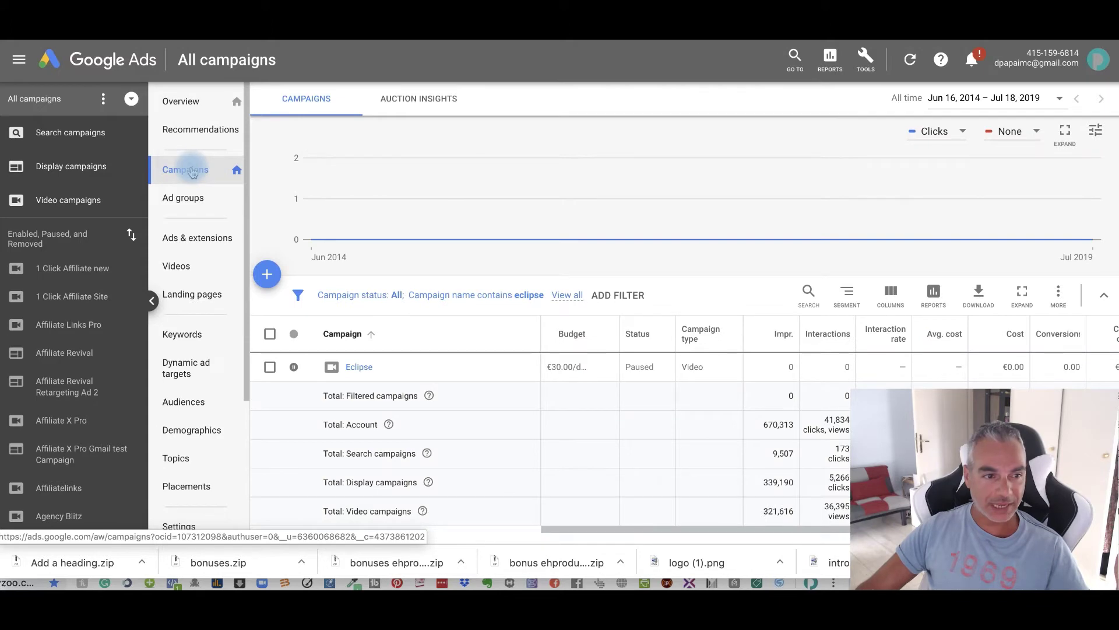
- Filter to Video campaigns and sort the Campaigns list by name to find Eh Product Finder
{"action": "left_click", "coordinate": [186, 101]}
{"action": "scroll", "coordinate": [334, 219], "scroll_direction": "down", "scroll_amount": 2}
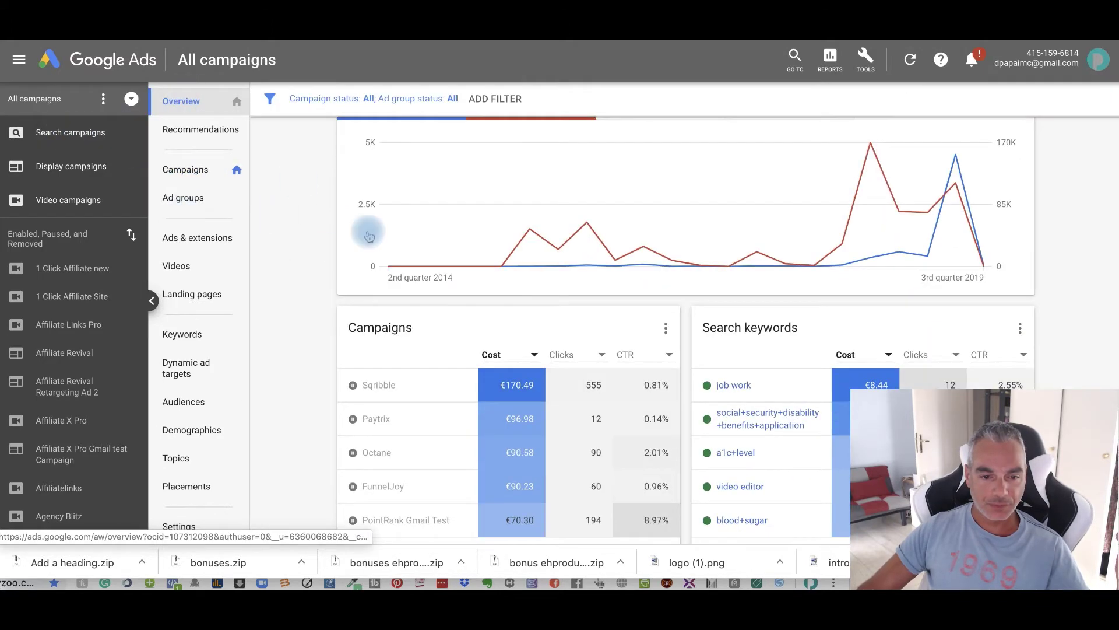
{"action": "scroll", "coordinate": [369, 235], "scroll_direction": "down", "scroll_amount": 4}
{"action": "scroll", "coordinate": [369, 235], "scroll_direction": "down", "scroll_amount": 4}
{"action": "scroll", "coordinate": [360, 227], "scroll_direction": "down", "scroll_amount": 1}
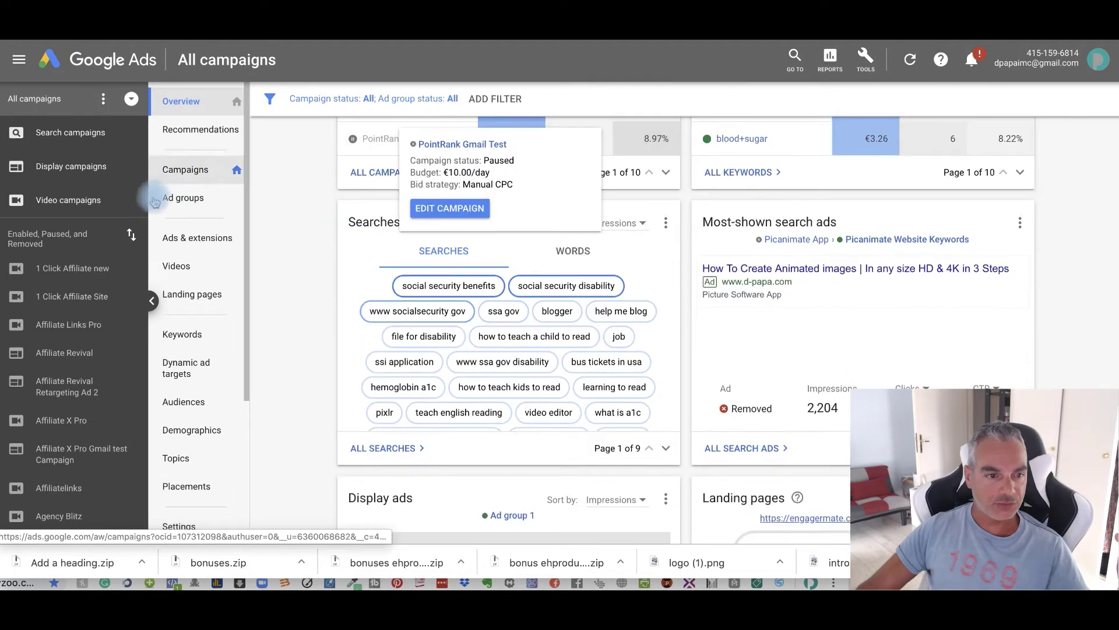
{"action": "left_click", "coordinate": [58, 201]}
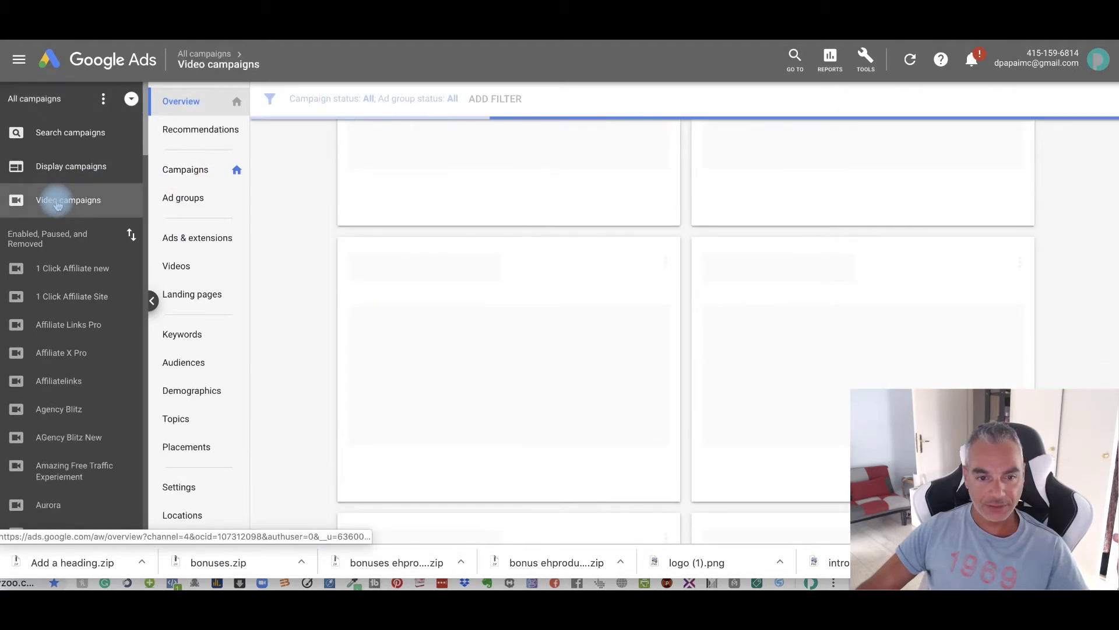
{"action": "scroll", "coordinate": [560, 244], "scroll_direction": "down", "scroll_amount": 5}
{"action": "scroll", "coordinate": [352, 280], "scroll_direction": "down", "scroll_amount": 4}
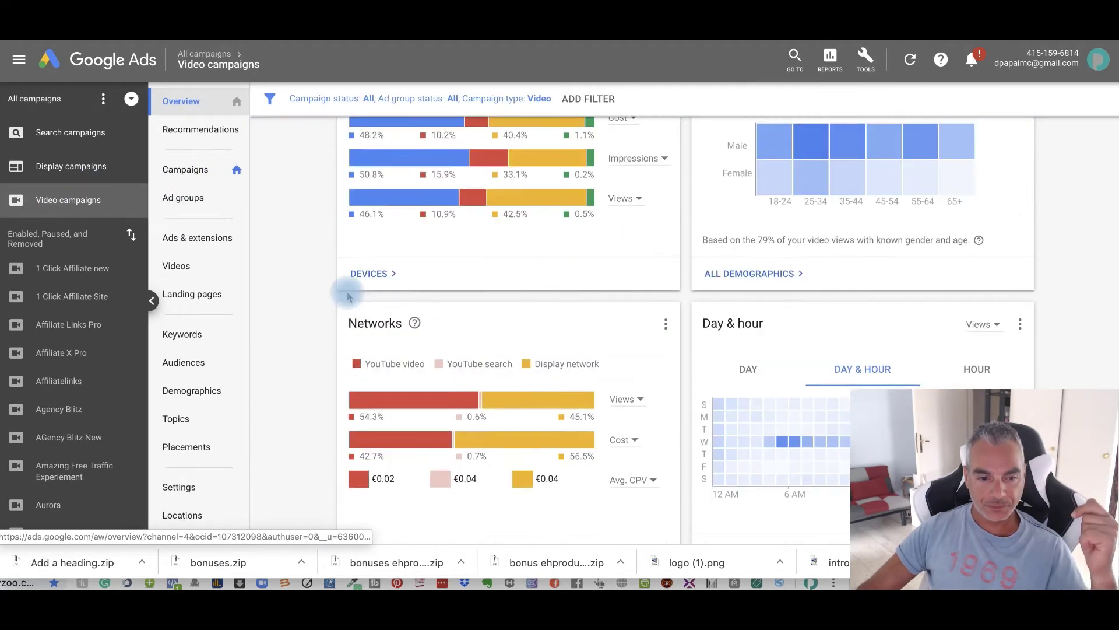
{"action": "scroll", "coordinate": [351, 297], "scroll_direction": "down", "scroll_amount": 3}
{"action": "scroll", "coordinate": [352, 298], "scroll_direction": "up", "scroll_amount": 5}
{"action": "scroll", "coordinate": [351, 297], "scroll_direction": "up", "scroll_amount": 4}
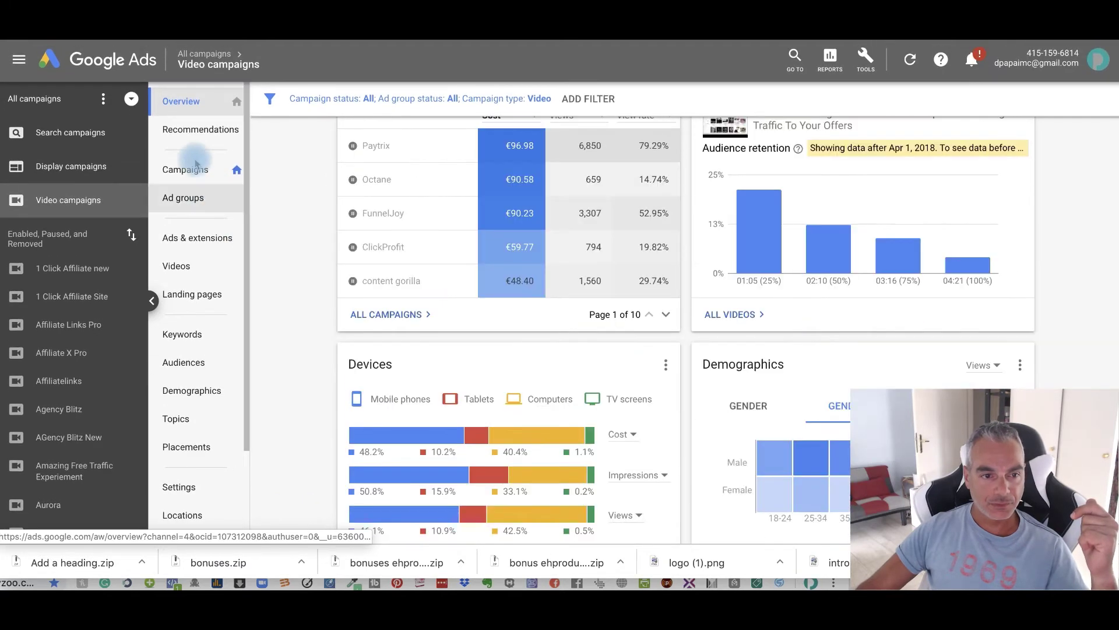
{"action": "left_click", "coordinate": [185, 170]}
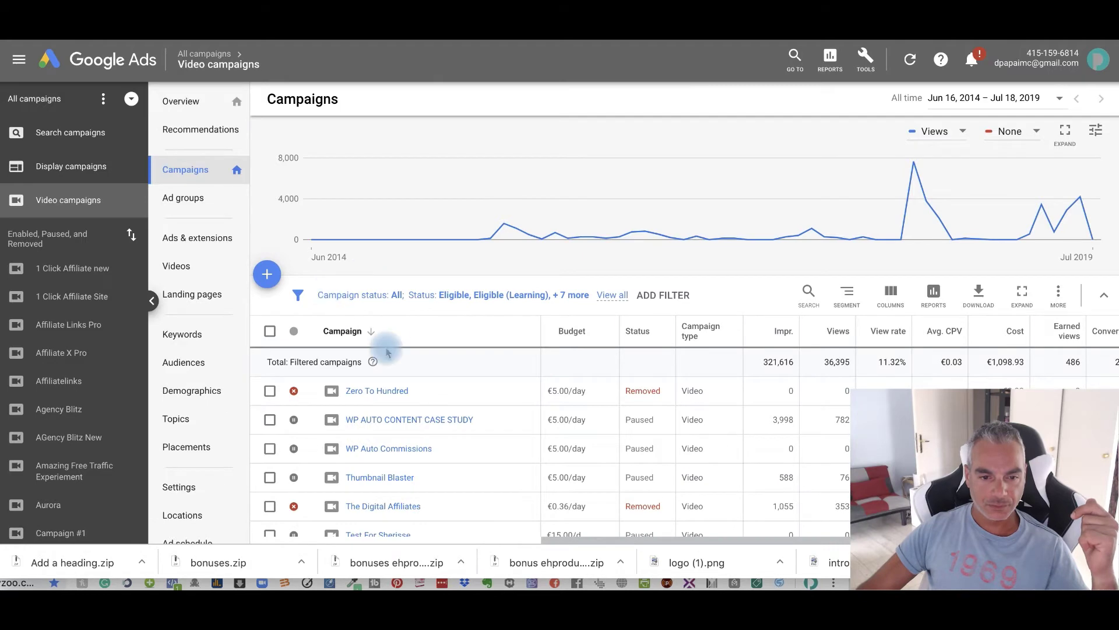
{"action": "left_click", "coordinate": [378, 332]}
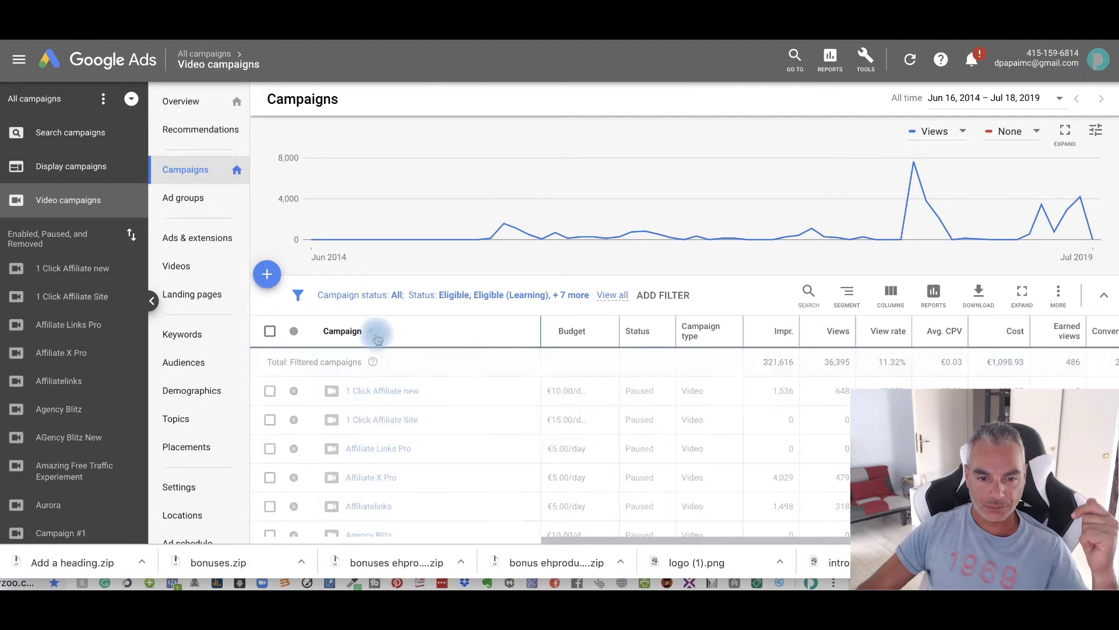
{"action": "left_click", "coordinate": [378, 332]}
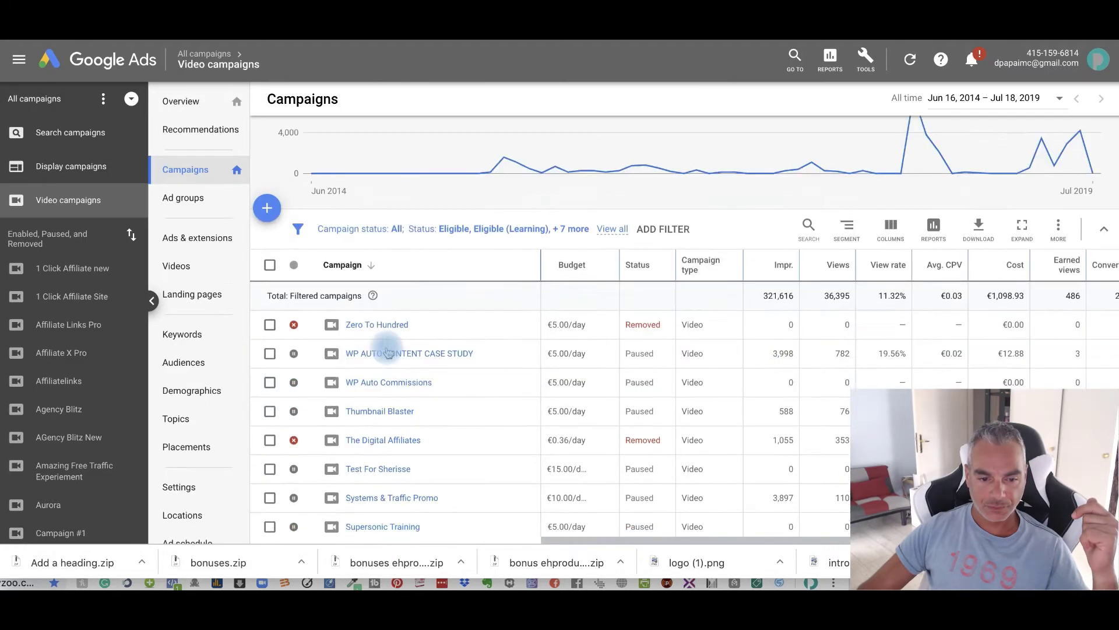
{"action": "scroll", "coordinate": [385, 350], "scroll_direction": "down", "scroll_amount": 5}
{"action": "scroll", "coordinate": [389, 357], "scroll_direction": "down", "scroll_amount": 3}
{"action": "scroll", "coordinate": [389, 359], "scroll_direction": "down", "scroll_amount": 5}
{"action": "scroll", "coordinate": [389, 358], "scroll_direction": "down", "scroll_amount": 5}
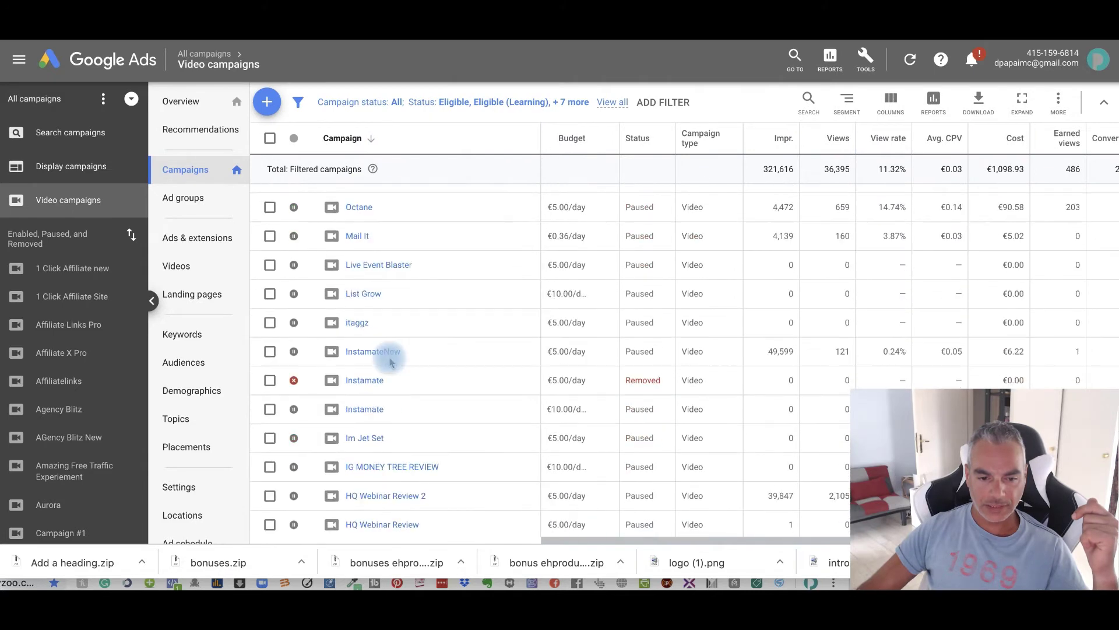
{"action": "scroll", "coordinate": [388, 361], "scroll_direction": "down", "scroll_amount": 5}
{"action": "scroll", "coordinate": [390, 362], "scroll_direction": "down", "scroll_amount": 5}
{"action": "scroll", "coordinate": [390, 359], "scroll_direction": "up", "scroll_amount": 1}
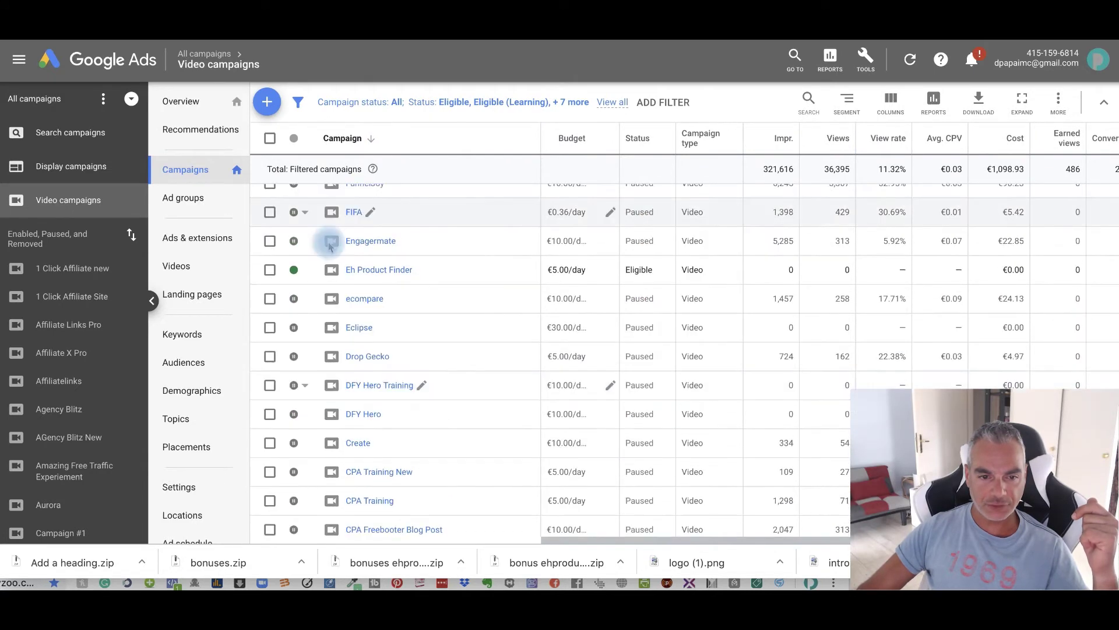
{"action": "left_click", "coordinate": [379, 270]}
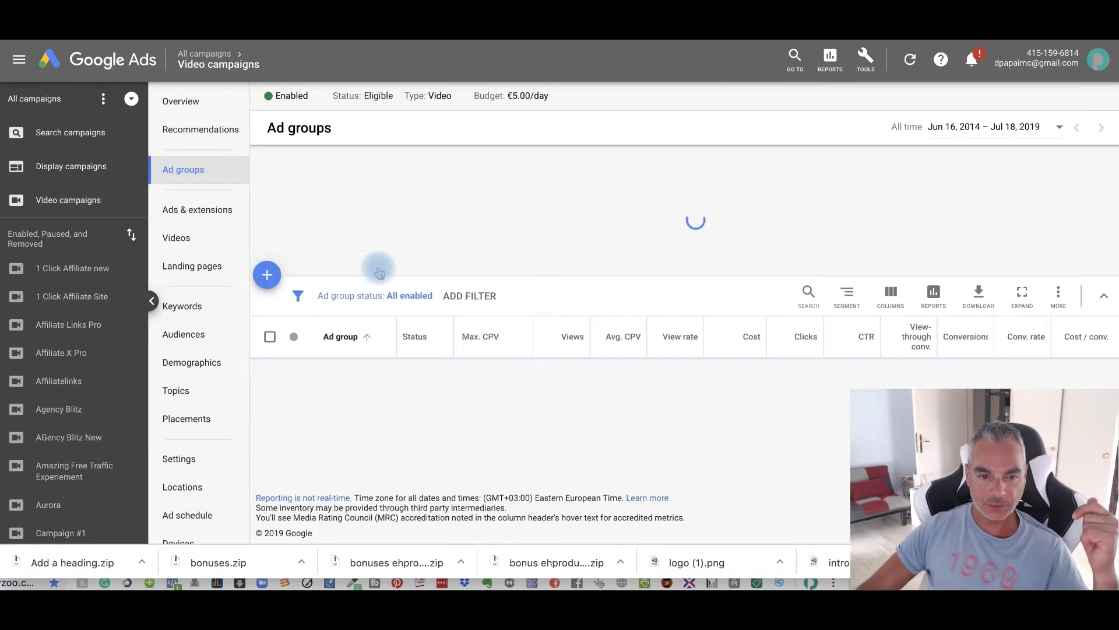
{"action": "mouse_move", "coordinate": [345, 400]}
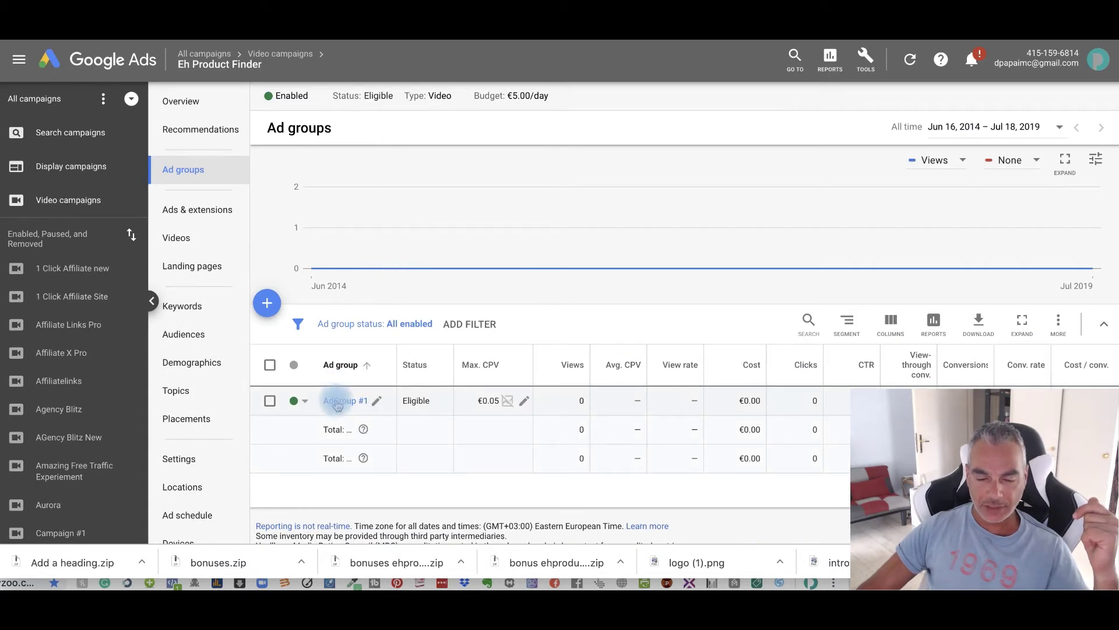
{"action": "left_click", "coordinate": [338, 401]}
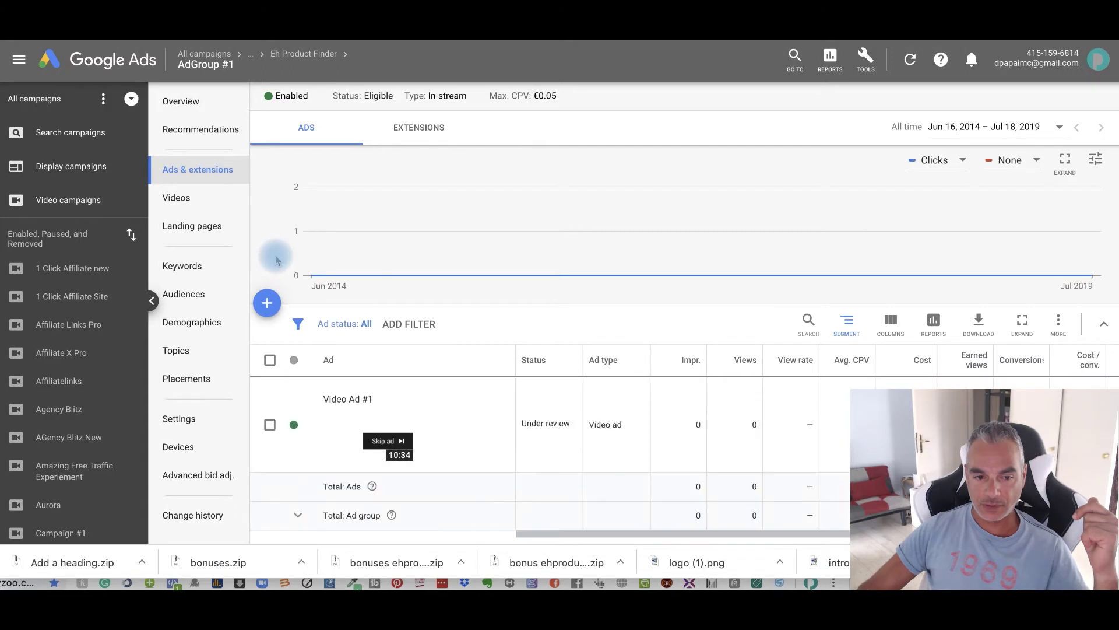
{"action": "scroll", "coordinate": [278, 259], "scroll_direction": "down", "scroll_amount": 2}
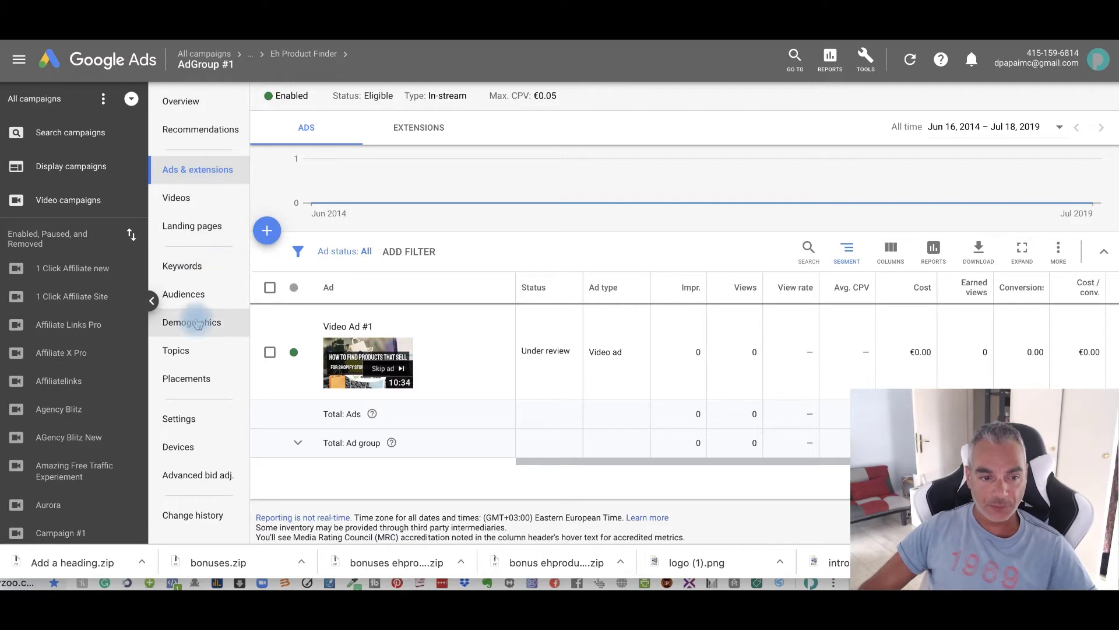
{"action": "left_click", "coordinate": [186, 377]}
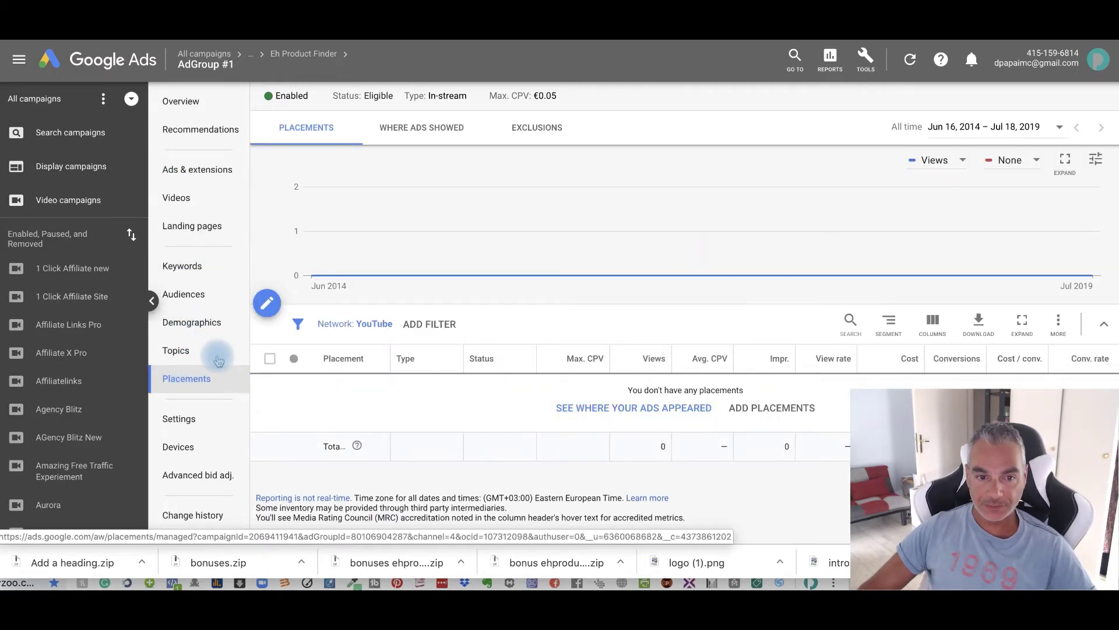
- Edit AdGroup #1 placements and tick the Expertise.Rocks Dropshipping YouTube channel
{"action": "left_click", "coordinate": [267, 304]}
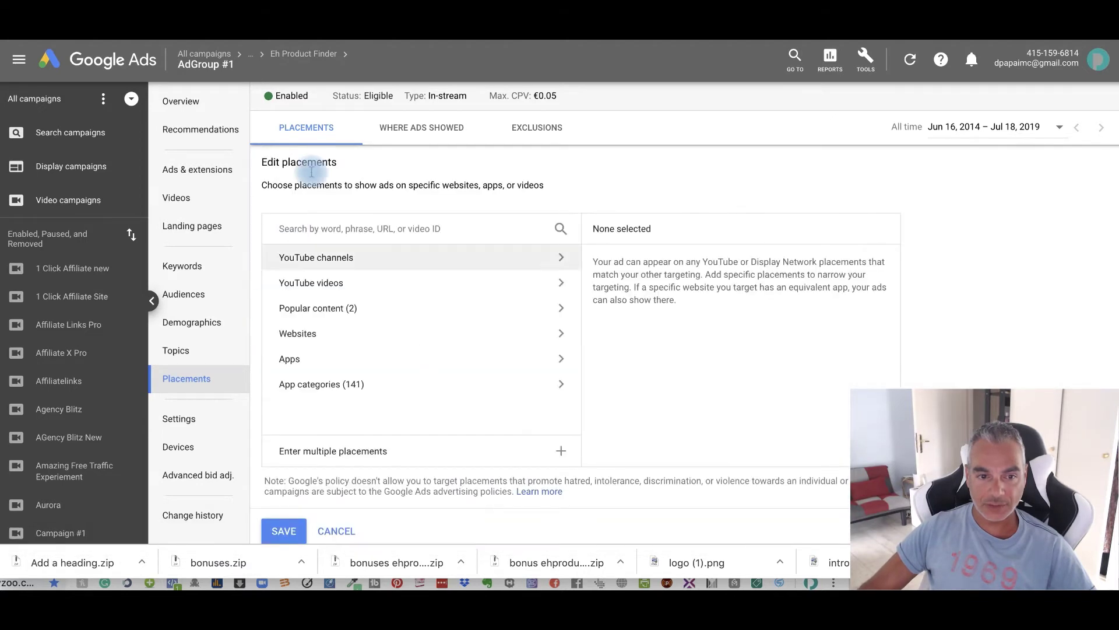
{"action": "left_click", "coordinate": [348, 258]}
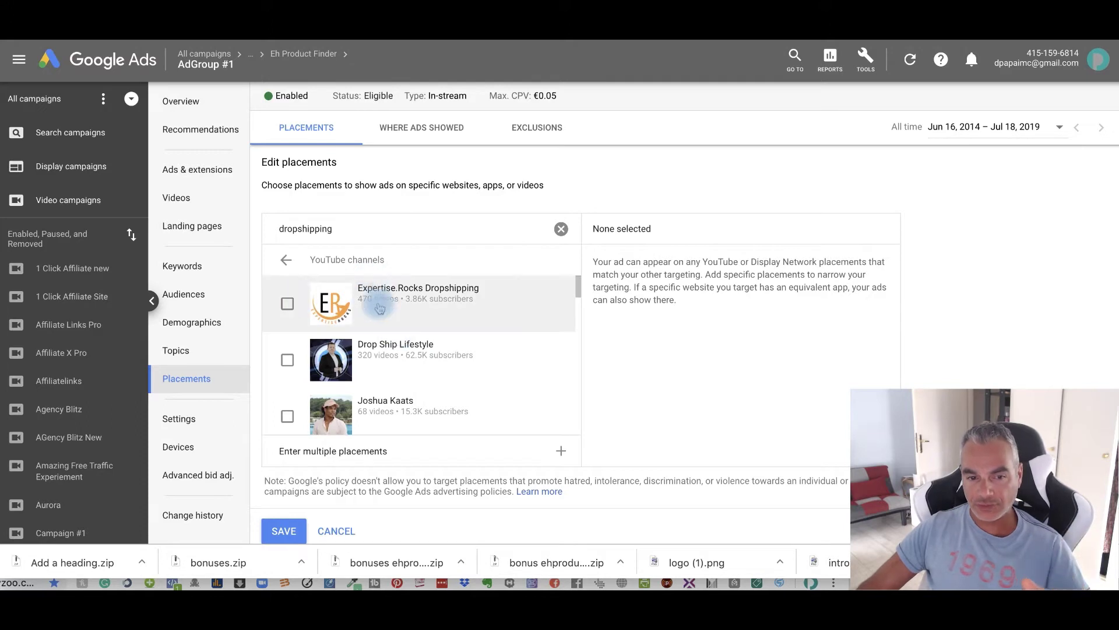
{"action": "left_click", "coordinate": [288, 306]}
{"action": "scroll", "coordinate": [288, 315], "scroll_direction": "down", "scroll_amount": 1}
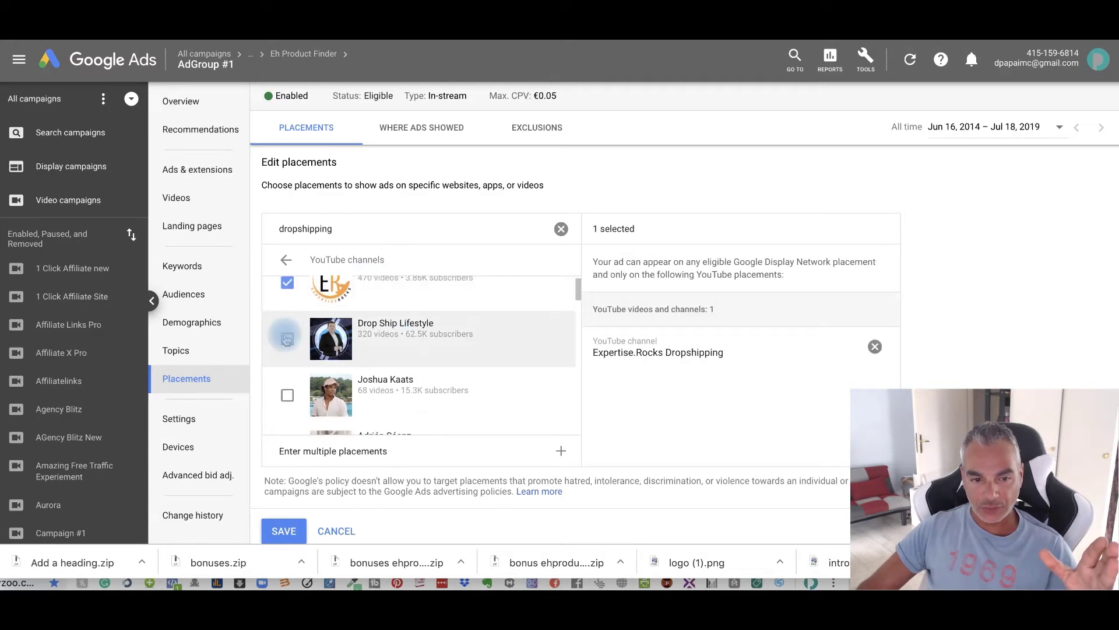
- Add channels like Drop Ship Lifestyle, Joshua Kaats, Yomi Denzel and Wholesale Ted as placements
{"action": "left_click", "coordinate": [288, 323]}
{"action": "scroll", "coordinate": [288, 341], "scroll_direction": "down", "scroll_amount": 1}
{"action": "left_click", "coordinate": [287, 354]}
{"action": "scroll", "coordinate": [287, 350], "scroll_direction": "down", "scroll_amount": 1}
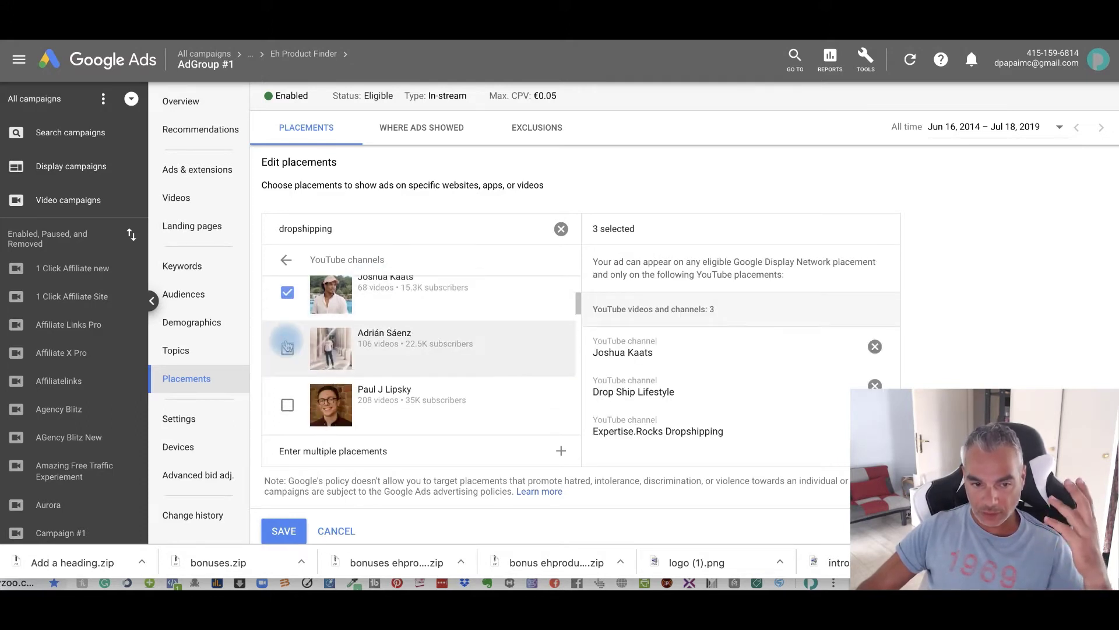
{"action": "left_click", "coordinate": [287, 332]}
{"action": "scroll", "coordinate": [293, 336], "scroll_direction": "down", "scroll_amount": 1}
{"action": "scroll", "coordinate": [295, 339], "scroll_direction": "down", "scroll_amount": 1}
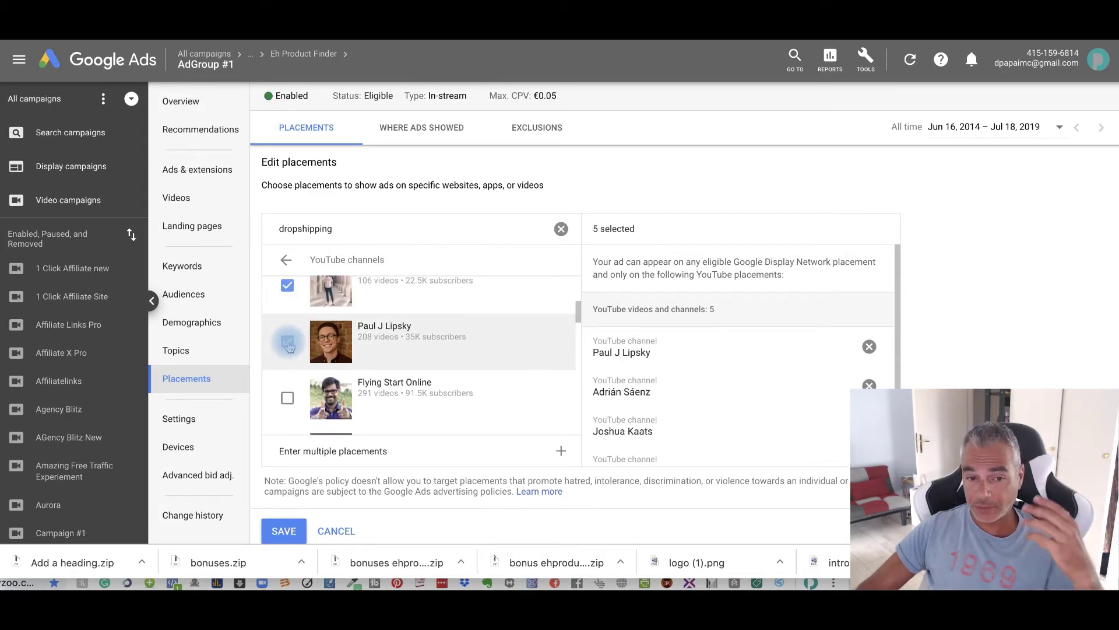
{"action": "scroll", "coordinate": [289, 343], "scroll_direction": "down", "scroll_amount": 1}
{"action": "left_click", "coordinate": [288, 341]}
{"action": "scroll", "coordinate": [288, 342], "scroll_direction": "down", "scroll_amount": 1}
{"action": "scroll", "coordinate": [293, 341], "scroll_direction": "down", "scroll_amount": 1}
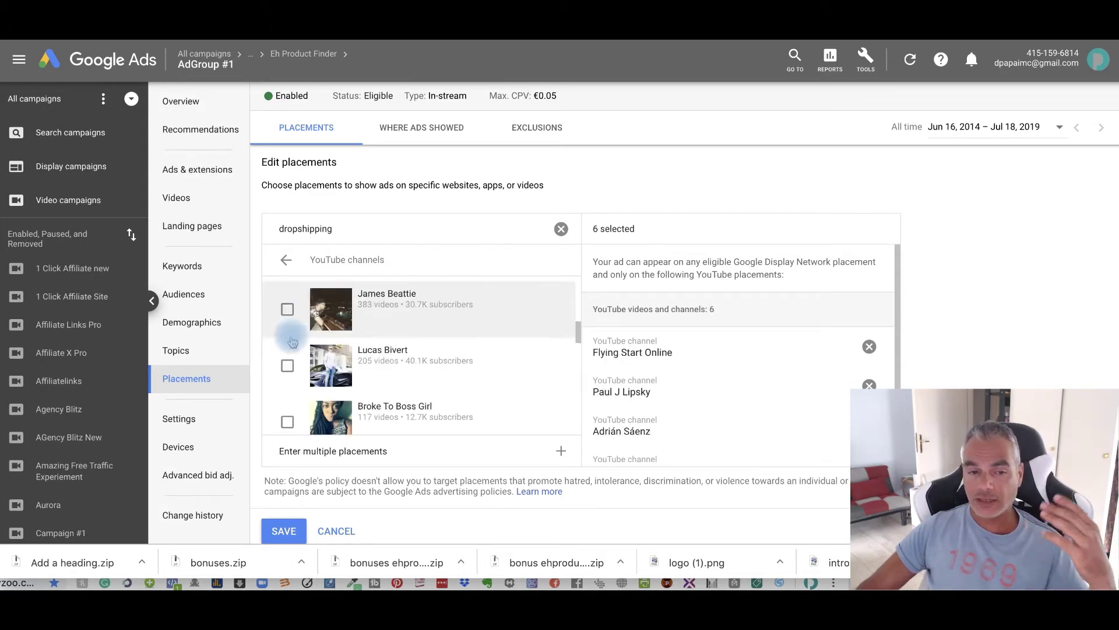
{"action": "scroll", "coordinate": [288, 319], "scroll_direction": "up", "scroll_amount": 1}
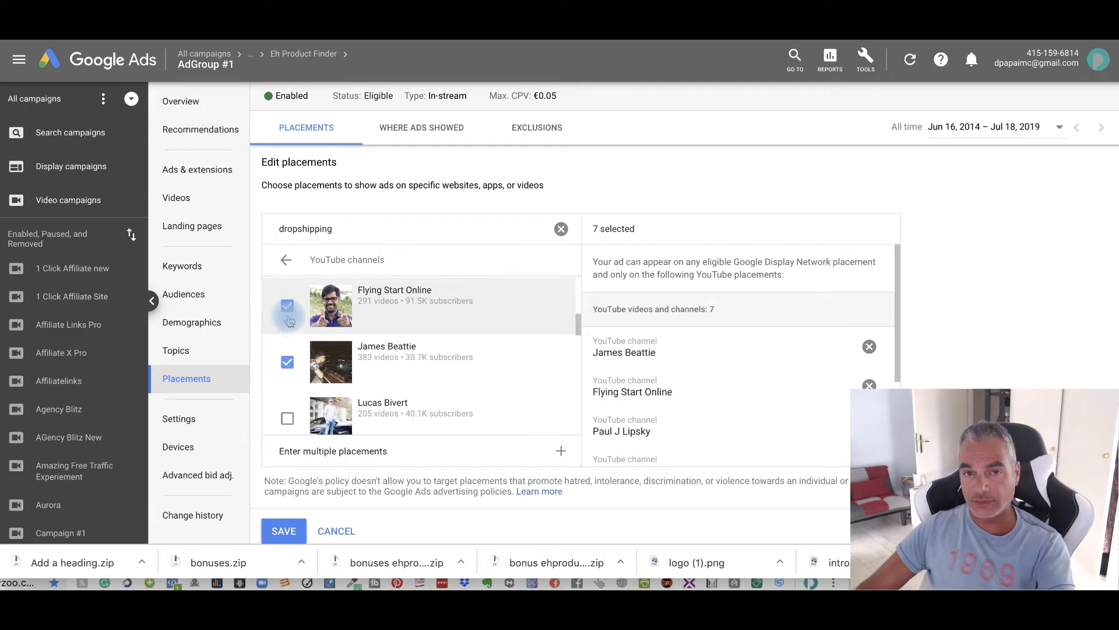
{"action": "scroll", "coordinate": [289, 319], "scroll_direction": "up", "scroll_amount": 1}
{"action": "scroll", "coordinate": [289, 320], "scroll_direction": "down", "scroll_amount": 1}
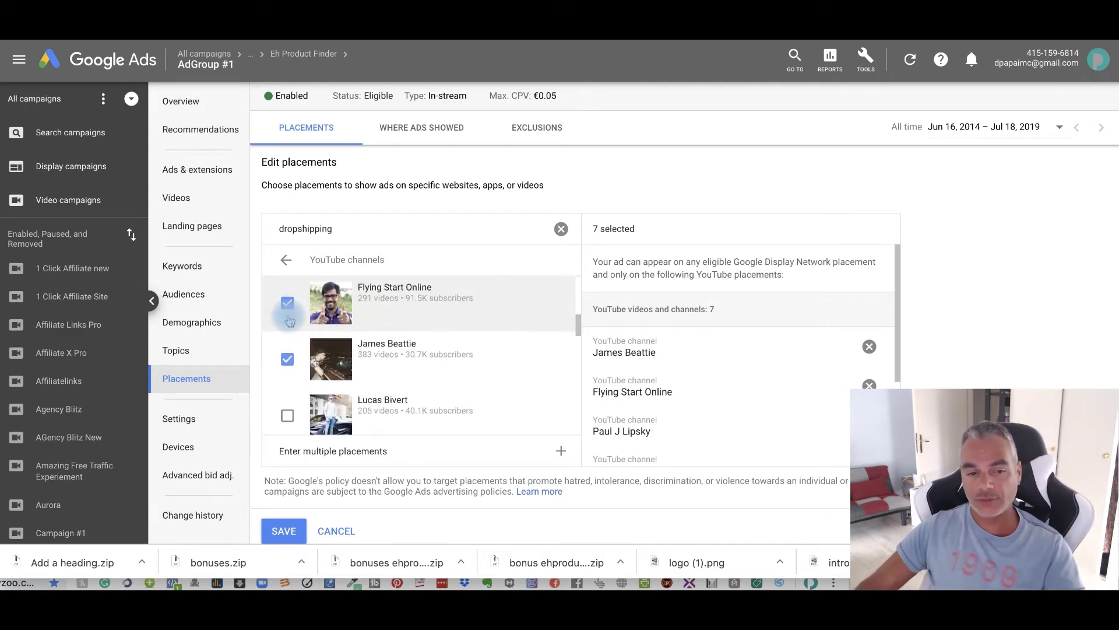
{"action": "left_click", "coordinate": [287, 385]}
{"action": "scroll", "coordinate": [297, 375], "scroll_direction": "down", "scroll_amount": 1}
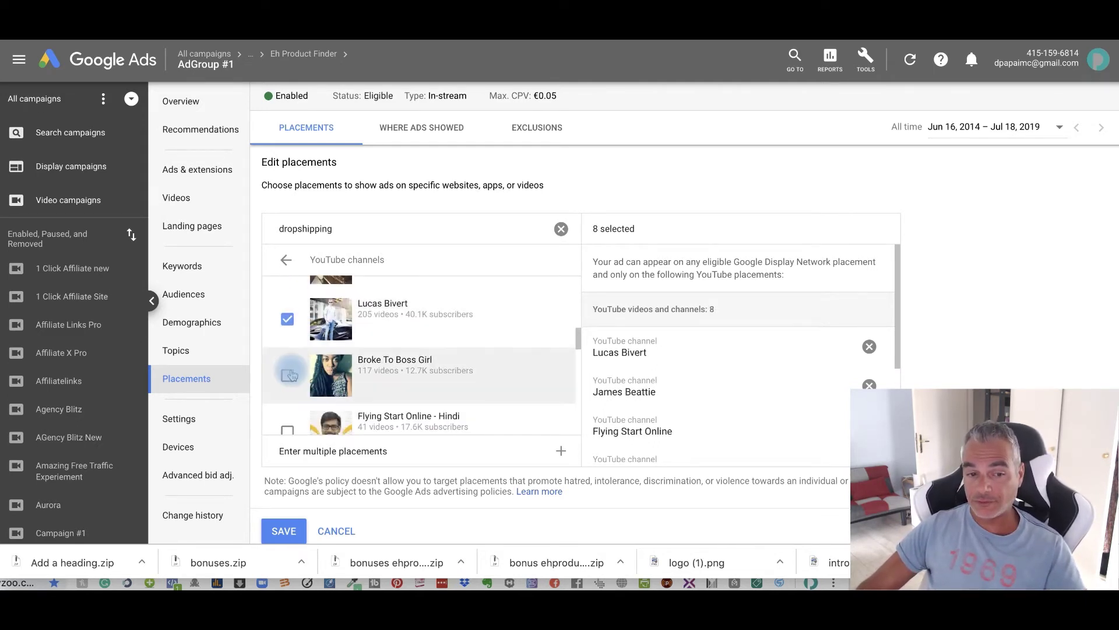
{"action": "left_click", "coordinate": [288, 330]}
{"action": "scroll", "coordinate": [294, 341], "scroll_direction": "down", "scroll_amount": 1}
{"action": "left_click", "coordinate": [287, 331]}
{"action": "scroll", "coordinate": [296, 372], "scroll_direction": "down", "scroll_amount": 1}
{"action": "scroll", "coordinate": [295, 372], "scroll_direction": "down", "scroll_amount": 1}
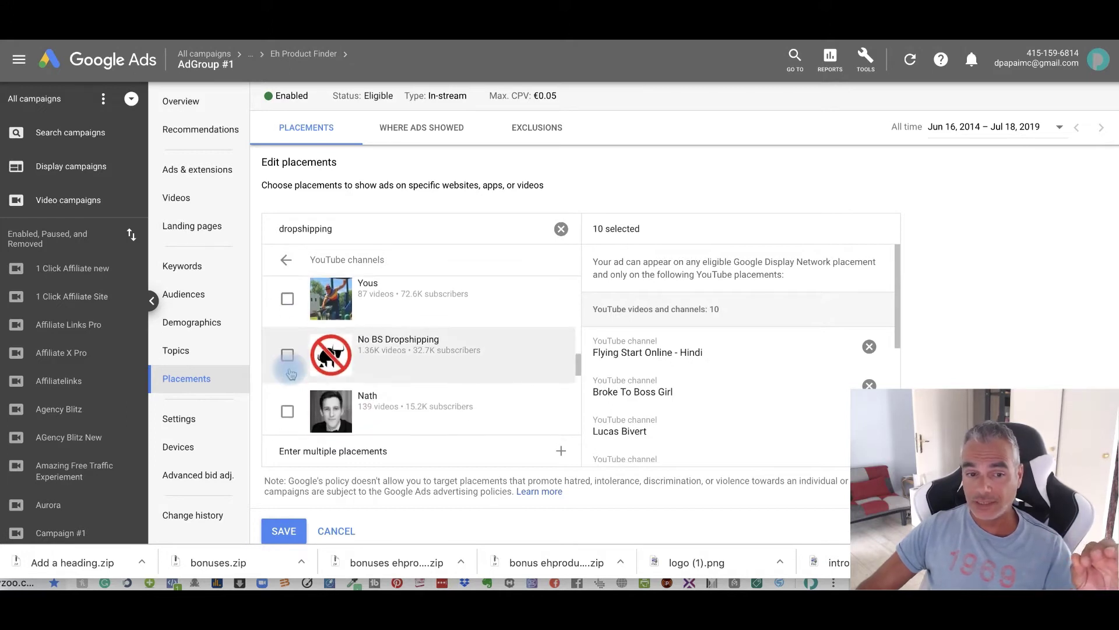
{"action": "left_click", "coordinate": [288, 350]}
{"action": "left_click", "coordinate": [288, 290]}
{"action": "scroll", "coordinate": [286, 367], "scroll_direction": "down", "scroll_amount": 1}
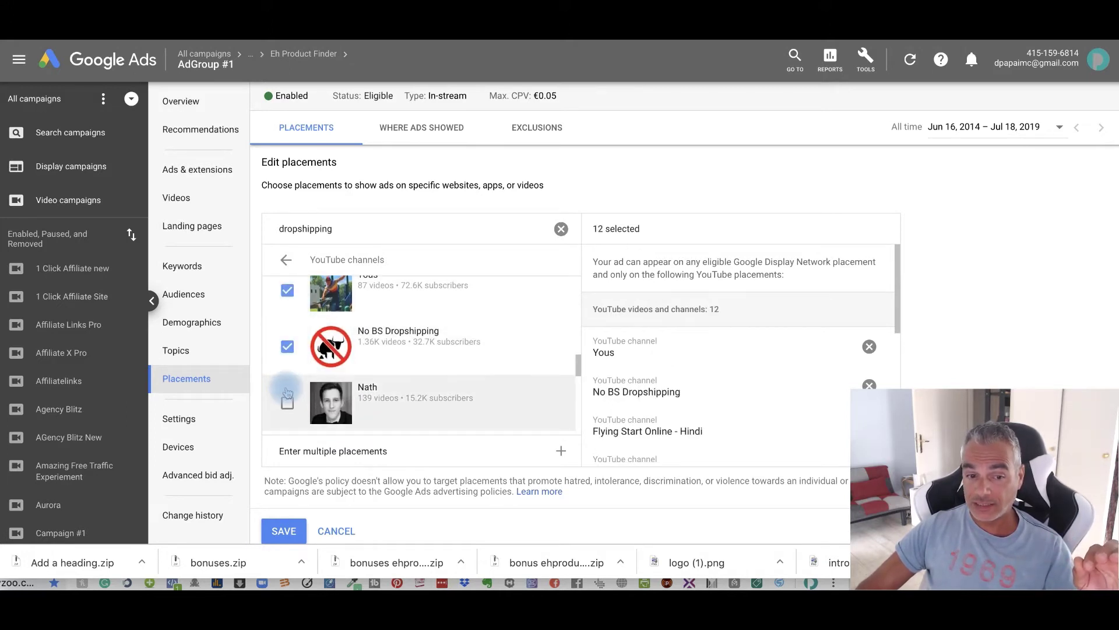
{"action": "left_click", "coordinate": [288, 367]}
{"action": "scroll", "coordinate": [287, 368], "scroll_direction": "down", "scroll_amount": 1}
{"action": "left_click", "coordinate": [288, 351]}
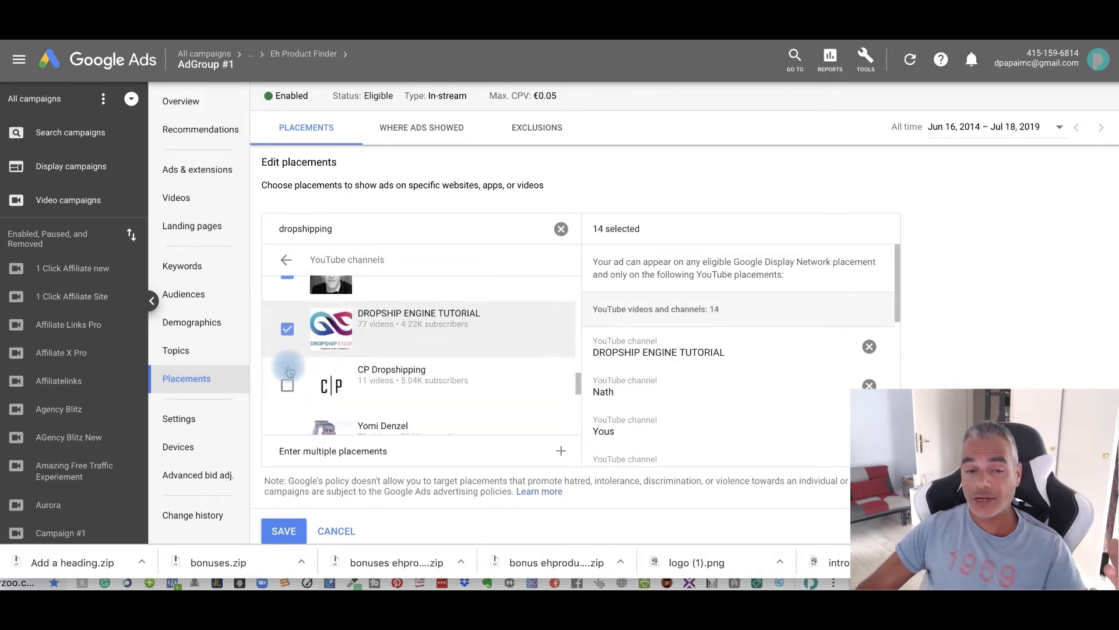
{"action": "scroll", "coordinate": [290, 371], "scroll_direction": "down", "scroll_amount": 1}
{"action": "left_click", "coordinate": [288, 375]}
{"action": "scroll", "coordinate": [288, 375], "scroll_direction": "down", "scroll_amount": 1}
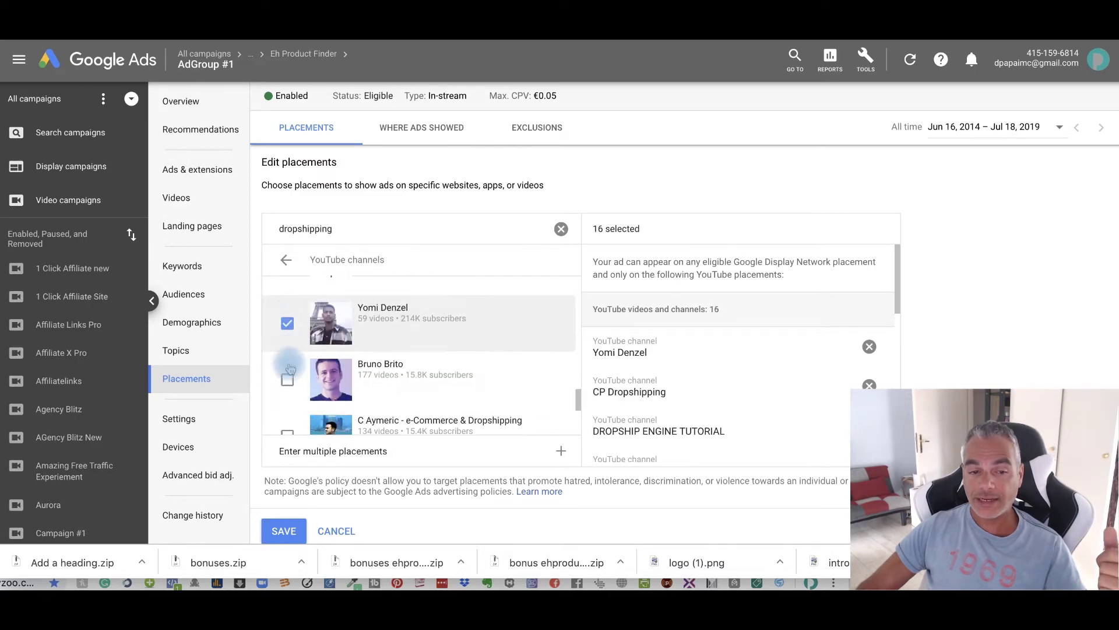
{"action": "scroll", "coordinate": [294, 372], "scroll_direction": "down", "scroll_amount": 1}
{"action": "left_click", "coordinate": [288, 341]}
{"action": "scroll", "coordinate": [287, 368], "scroll_direction": "down", "scroll_amount": 1}
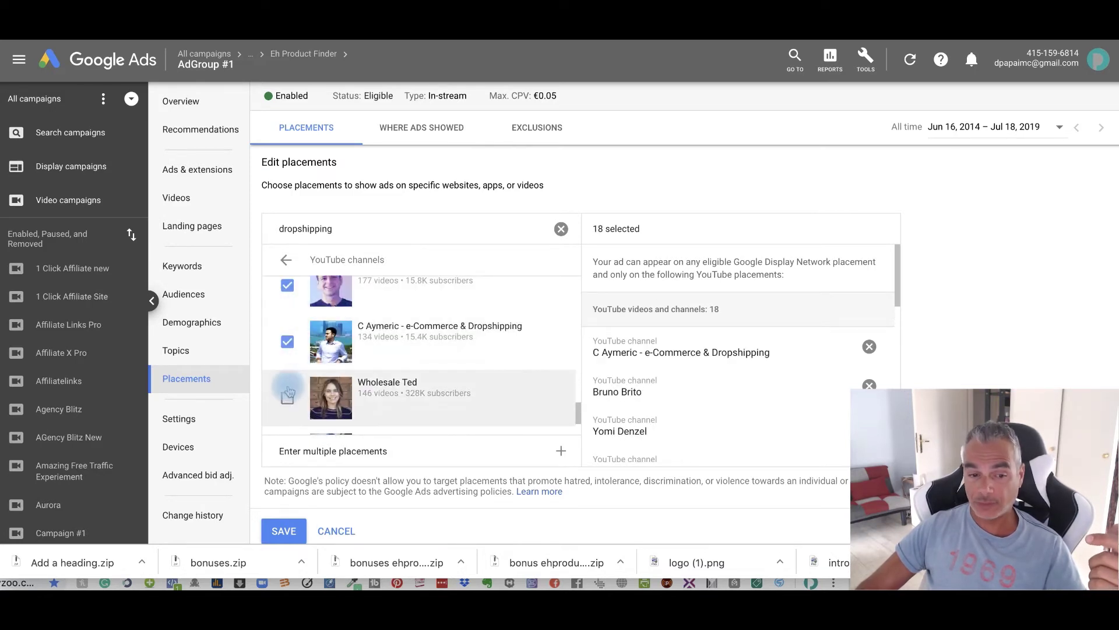
{"action": "left_click", "coordinate": [288, 385]}
{"action": "scroll", "coordinate": [287, 384], "scroll_direction": "down", "scroll_amount": 1}
{"action": "left_click", "coordinate": [287, 370]}
{"action": "left_click", "coordinate": [296, 418]}
{"action": "scroll", "coordinate": [296, 384], "scroll_direction": "down", "scroll_amount": 1}
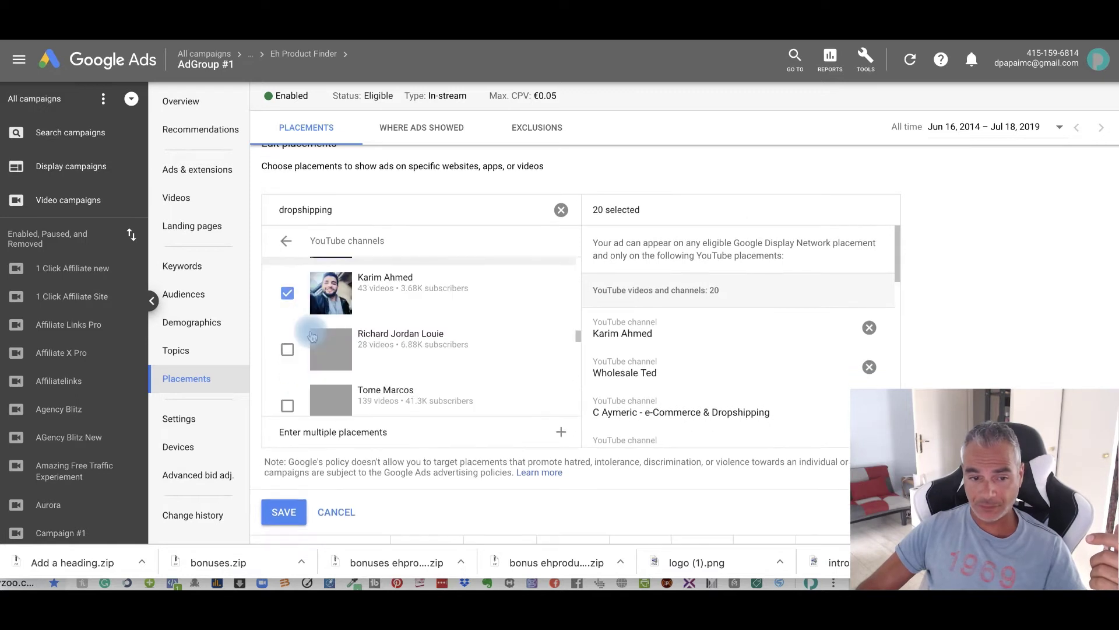
{"action": "left_click", "coordinate": [288, 372]}
{"action": "left_click", "coordinate": [287, 317]}
{"action": "scroll", "coordinate": [288, 332], "scroll_direction": "down", "scroll_amount": 1}
{"action": "left_click", "coordinate": [288, 333]}
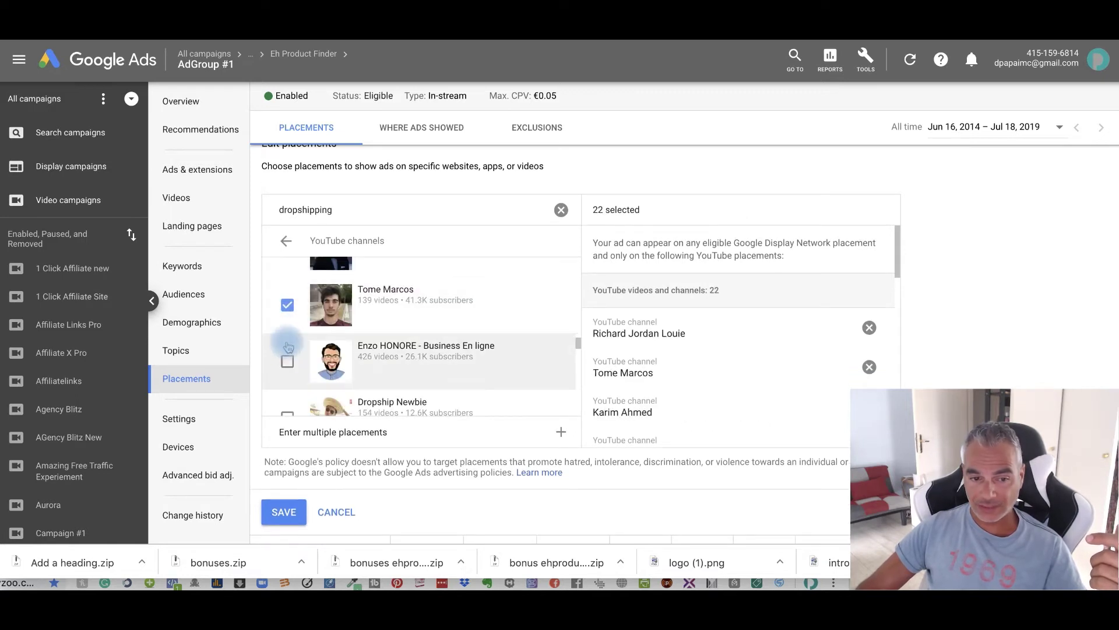
{"action": "scroll", "coordinate": [288, 341], "scroll_direction": "down", "scroll_amount": 1}
{"action": "left_click", "coordinate": [288, 333]}
{"action": "scroll", "coordinate": [289, 384], "scroll_direction": "down", "scroll_amount": 1}
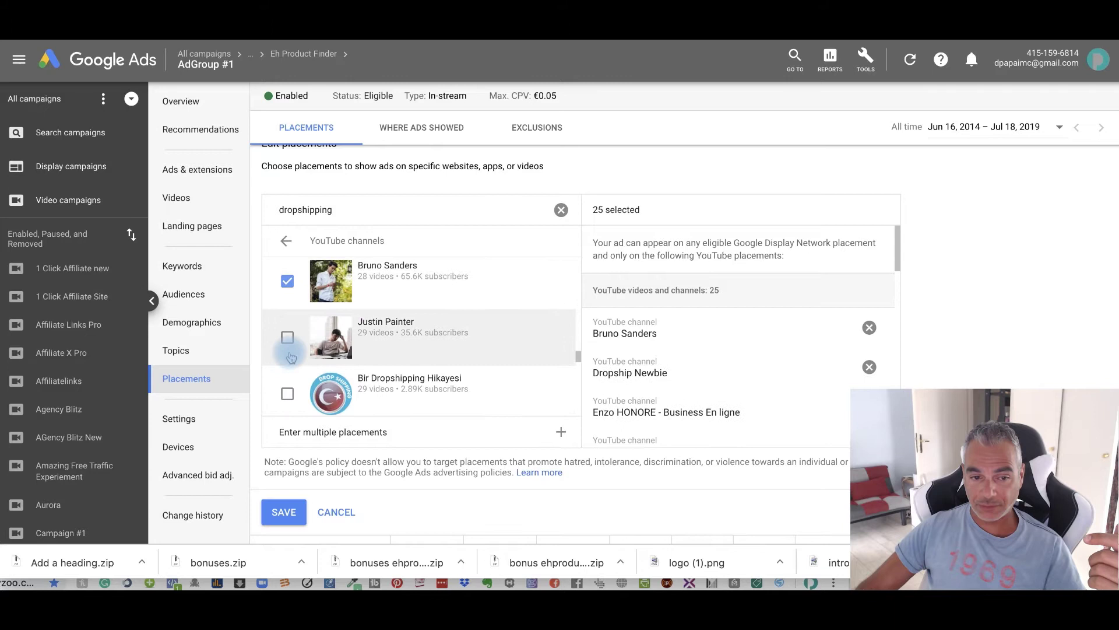
{"action": "left_click", "coordinate": [288, 330]}
{"action": "left_click", "coordinate": [287, 385]}
{"action": "scroll", "coordinate": [288, 384], "scroll_direction": "down", "scroll_amount": 1}
{"action": "left_click", "coordinate": [287, 358]}
{"action": "scroll", "coordinate": [288, 357], "scroll_direction": "down", "scroll_amount": 1}
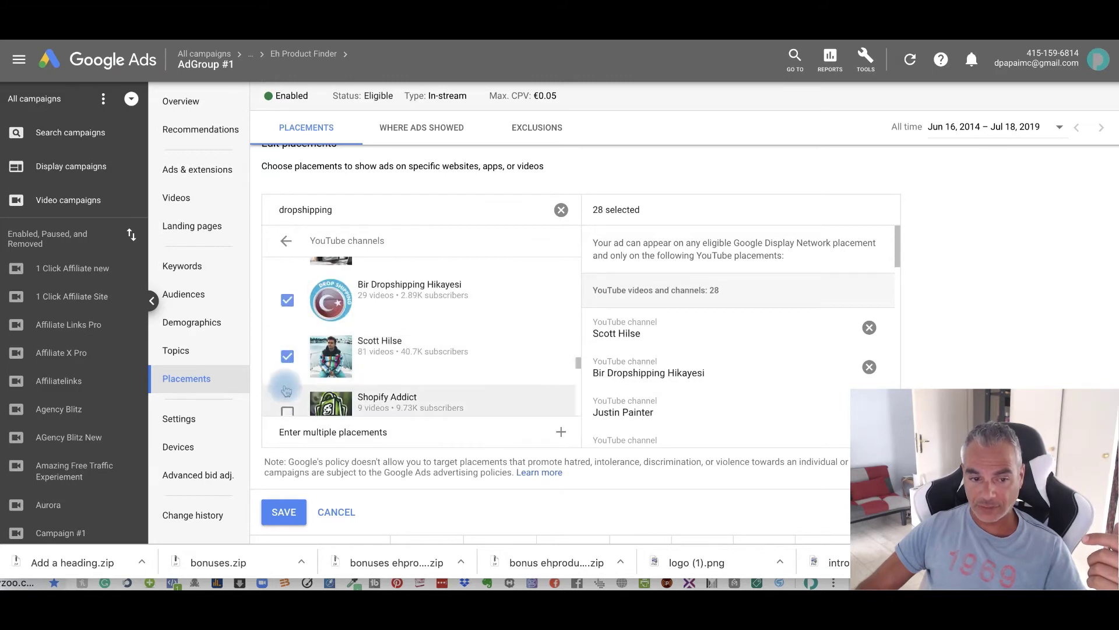
{"action": "scroll", "coordinate": [292, 367], "scroll_direction": "down", "scroll_amount": 1}
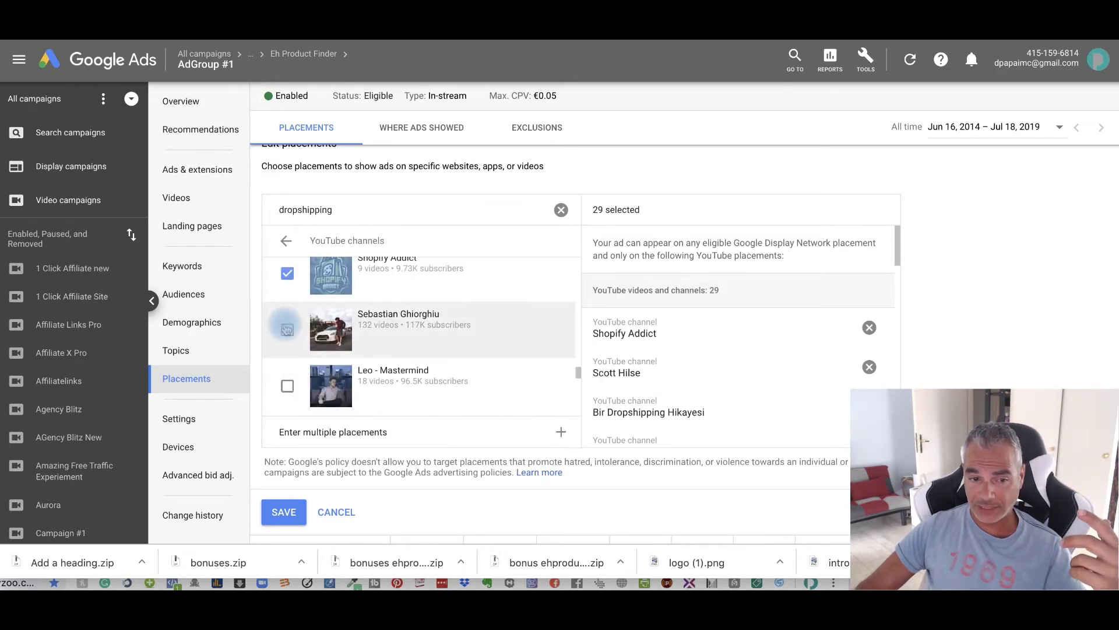
{"action": "left_click", "coordinate": [287, 324]}
{"action": "scroll", "coordinate": [287, 324], "scroll_direction": "down", "scroll_amount": 1}
{"action": "scroll", "coordinate": [291, 351], "scroll_direction": "down", "scroll_amount": 1}
{"action": "left_click", "coordinate": [287, 348]}
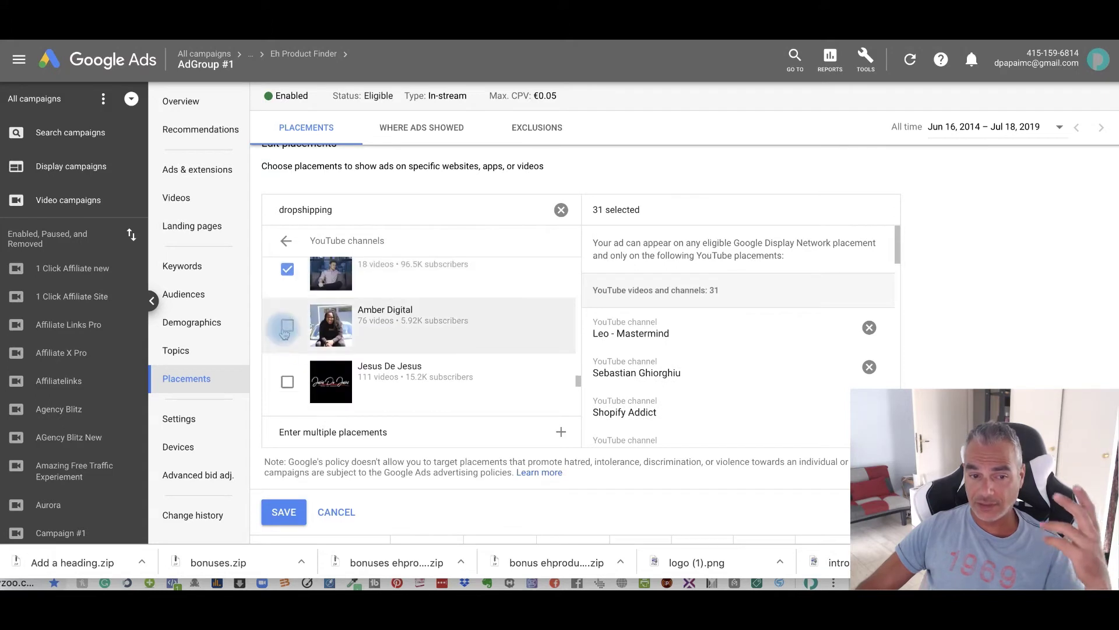
{"action": "scroll", "coordinate": [288, 350], "scroll_direction": "down", "scroll_amount": 1}
{"action": "left_click", "coordinate": [288, 376]}
{"action": "scroll", "coordinate": [287, 376], "scroll_direction": "down", "scroll_amount": 1}
{"action": "left_click", "coordinate": [288, 343]}
{"action": "scroll", "coordinate": [288, 367], "scroll_direction": "down", "scroll_amount": 1}
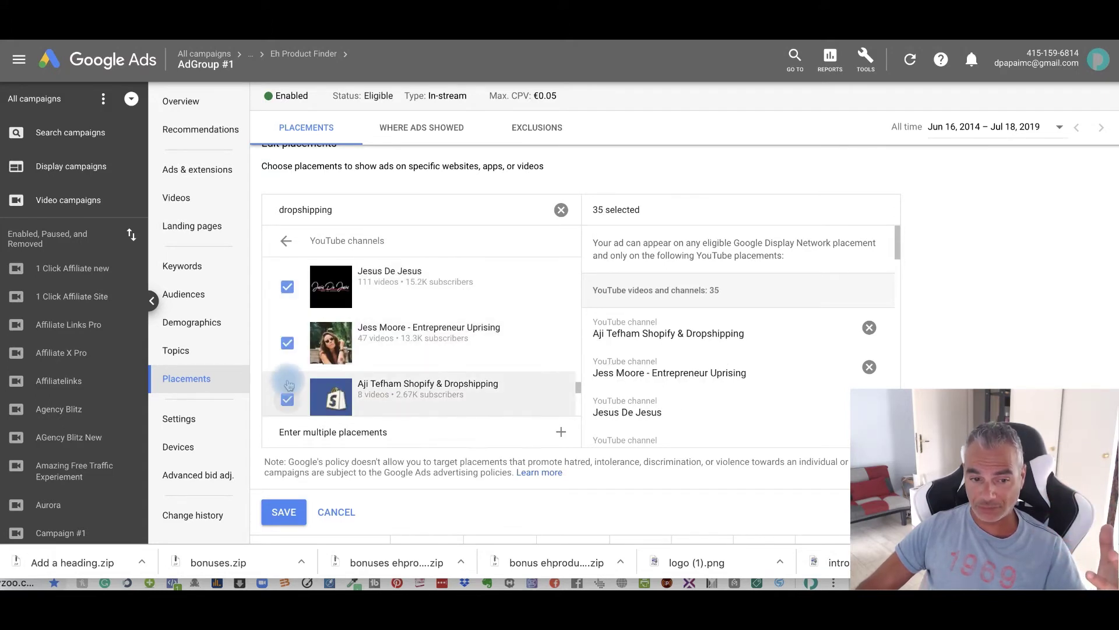
{"action": "left_click", "coordinate": [288, 372]}
{"action": "scroll", "coordinate": [288, 371], "scroll_direction": "down", "scroll_amount": 1}
{"action": "scroll", "coordinate": [288, 372], "scroll_direction": "down", "scroll_amount": 2}
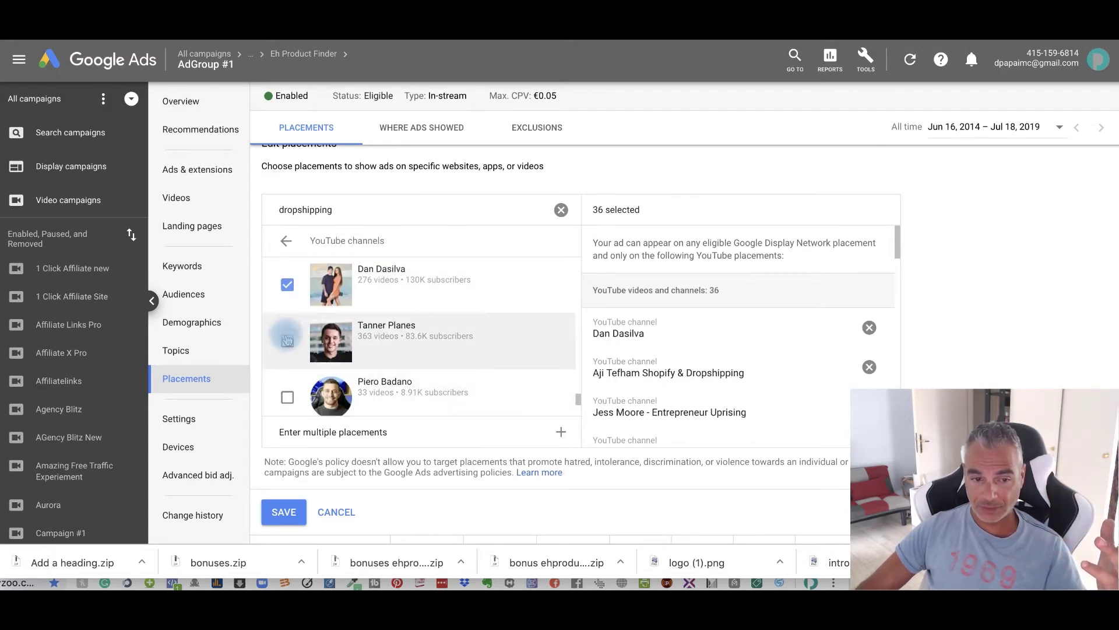
{"action": "left_click", "coordinate": [288, 339]}
{"action": "scroll", "coordinate": [288, 350], "scroll_direction": "down", "scroll_amount": 1}
{"action": "left_click", "coordinate": [288, 367]}
{"action": "scroll", "coordinate": [288, 368], "scroll_direction": "down", "scroll_amount": 1}
{"action": "left_click", "coordinate": [287, 345]}
{"action": "scroll", "coordinate": [288, 359], "scroll_direction": "down", "scroll_amount": 1}
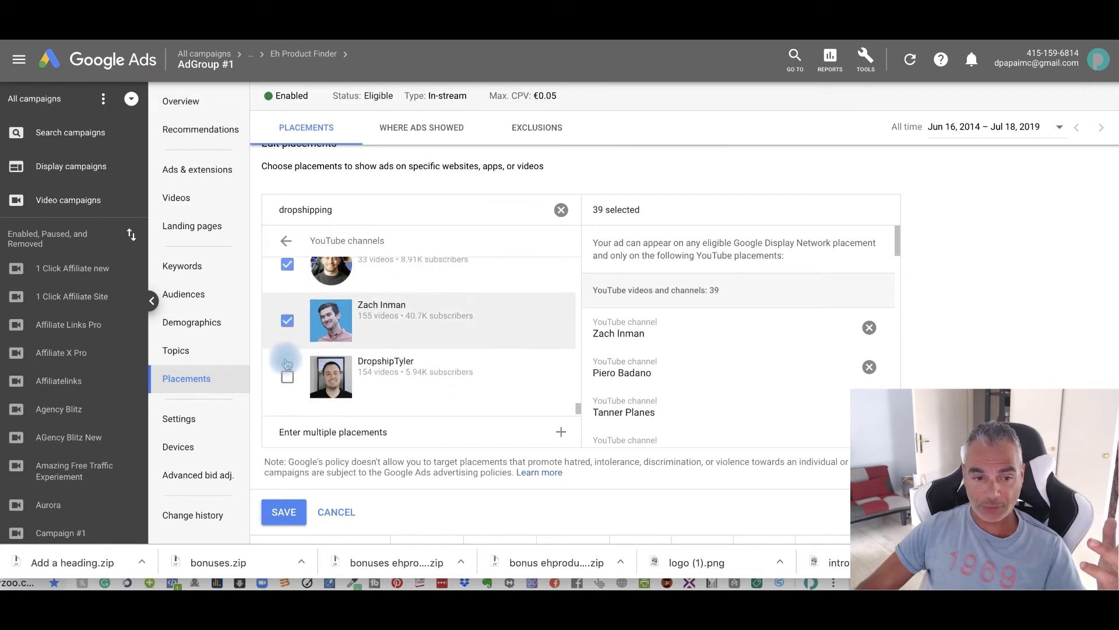
{"action": "left_click", "coordinate": [288, 376]}
{"action": "scroll", "coordinate": [287, 367], "scroll_direction": "down", "scroll_amount": 1}
- Load more and add Jack Pitman, Alex Becker's Channel, Jordan Welch and others, reaching 60
{"action": "left_click", "coordinate": [288, 349]}
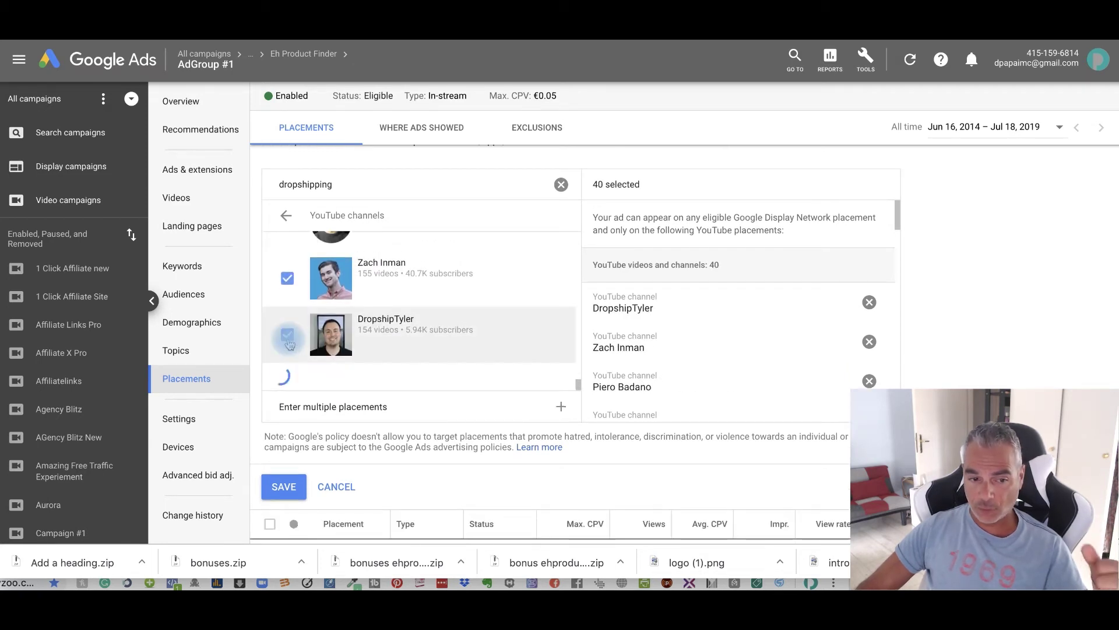
{"action": "scroll", "coordinate": [288, 340], "scroll_direction": "down", "scroll_amount": 1}
{"action": "left_click", "coordinate": [289, 340]}
{"action": "scroll", "coordinate": [289, 339], "scroll_direction": "down", "scroll_amount": 1}
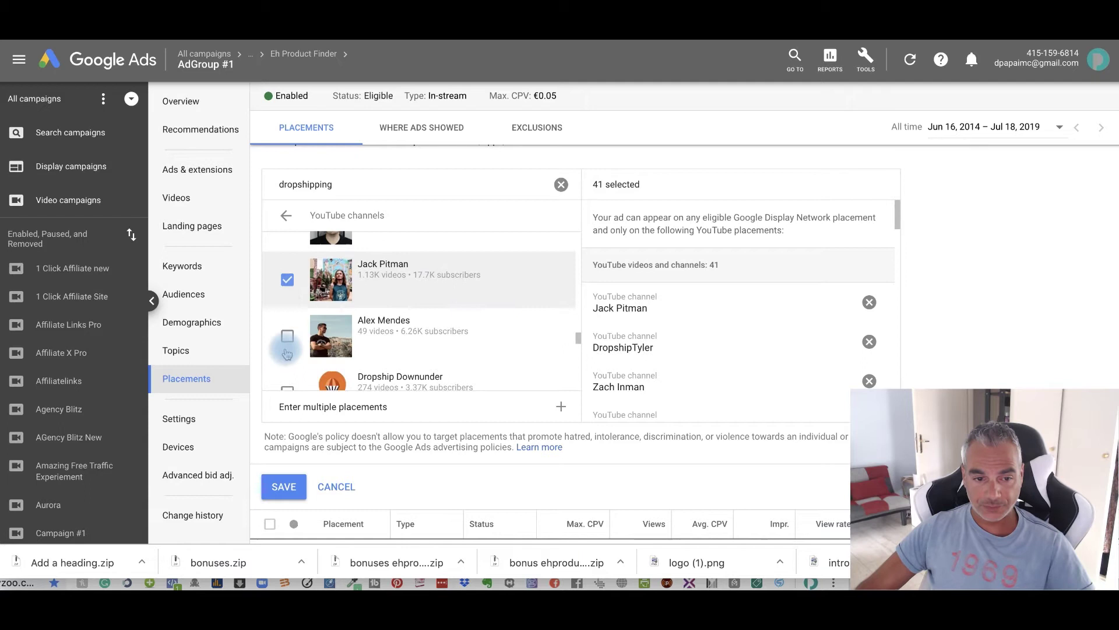
{"action": "left_click", "coordinate": [288, 337]}
{"action": "scroll", "coordinate": [289, 334], "scroll_direction": "down", "scroll_amount": 1}
{"action": "left_click", "coordinate": [289, 335]}
{"action": "scroll", "coordinate": [289, 335], "scroll_direction": "down", "scroll_amount": 1}
{"action": "scroll", "coordinate": [289, 335], "scroll_direction": "down", "scroll_amount": 1}
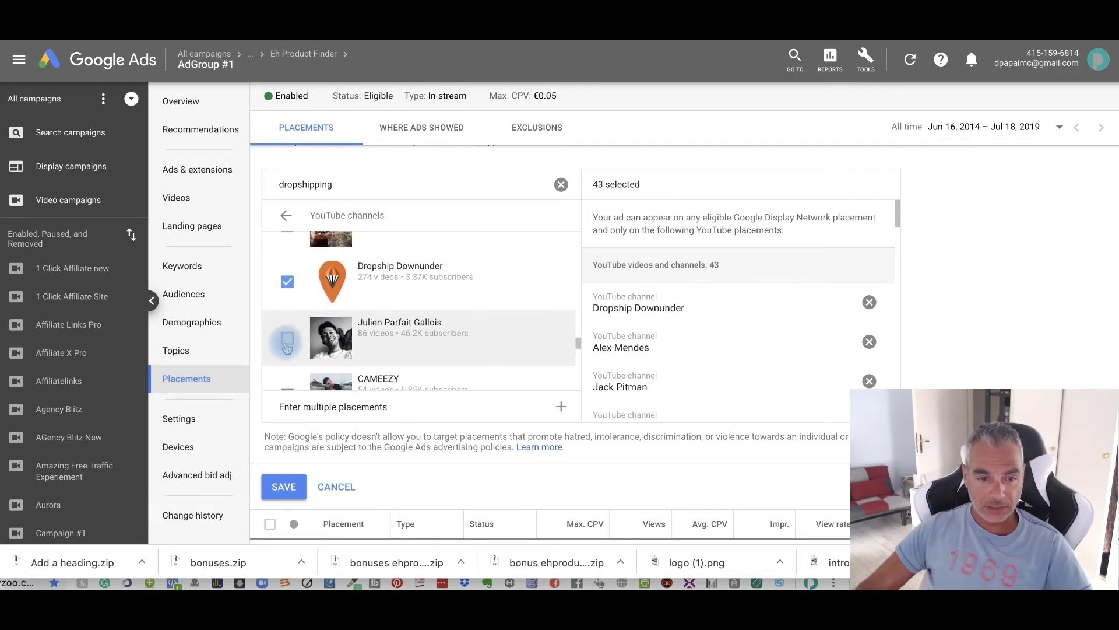
{"action": "left_click", "coordinate": [287, 336]}
{"action": "scroll", "coordinate": [288, 341], "scroll_direction": "down", "scroll_amount": 1}
{"action": "scroll", "coordinate": [287, 341], "scroll_direction": "down", "scroll_amount": 1}
{"action": "left_click", "coordinate": [287, 337]}
{"action": "scroll", "coordinate": [287, 341], "scroll_direction": "down", "scroll_amount": 1}
{"action": "scroll", "coordinate": [287, 342], "scroll_direction": "down", "scroll_amount": 1}
{"action": "left_click", "coordinate": [288, 330]}
{"action": "scroll", "coordinate": [289, 345], "scroll_direction": "down", "scroll_amount": 1}
{"action": "scroll", "coordinate": [289, 345], "scroll_direction": "down", "scroll_amount": 1}
{"action": "left_click", "coordinate": [288, 332]}
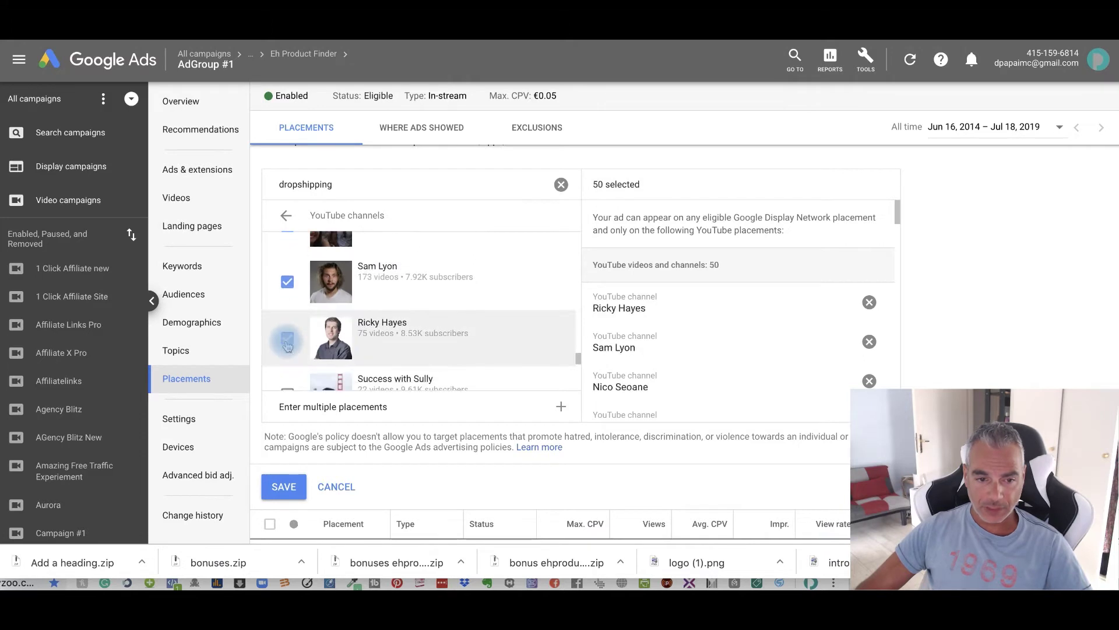
{"action": "scroll", "coordinate": [289, 345], "scroll_direction": "down", "scroll_amount": 1}
{"action": "scroll", "coordinate": [287, 345], "scroll_direction": "down", "scroll_amount": 1}
{"action": "left_click", "coordinate": [288, 337]}
{"action": "scroll", "coordinate": [288, 345], "scroll_direction": "down", "scroll_amount": 1}
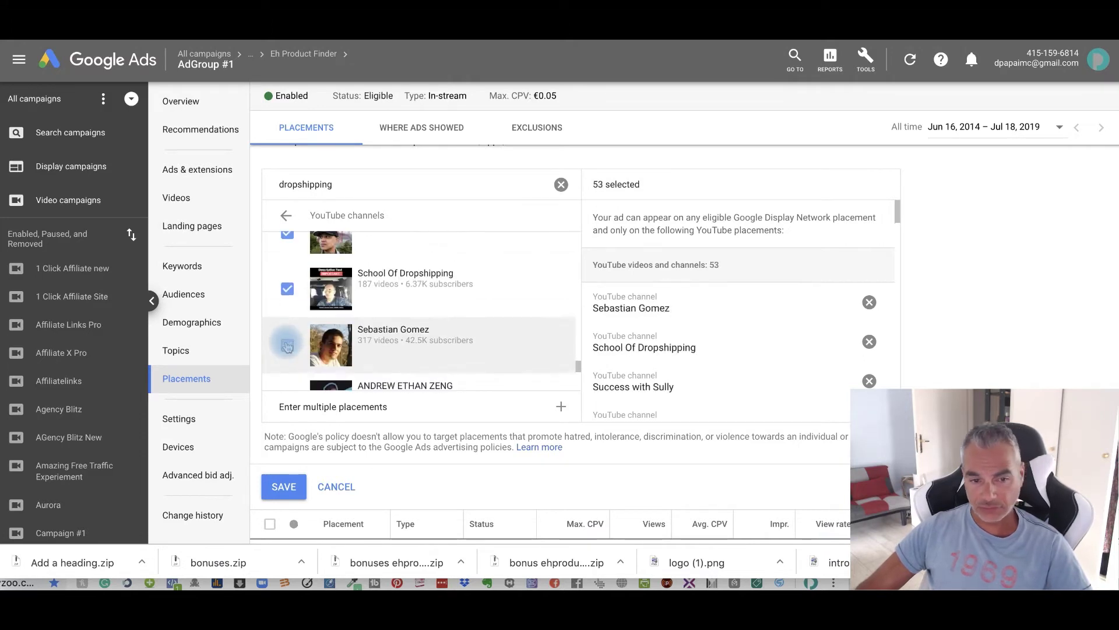
{"action": "scroll", "coordinate": [287, 344], "scroll_direction": "down", "scroll_amount": 1}
{"action": "left_click", "coordinate": [287, 344]}
{"action": "scroll", "coordinate": [288, 344], "scroll_direction": "down", "scroll_amount": 1}
{"action": "scroll", "coordinate": [287, 345], "scroll_direction": "down", "scroll_amount": 1}
{"action": "left_click", "coordinate": [287, 348]}
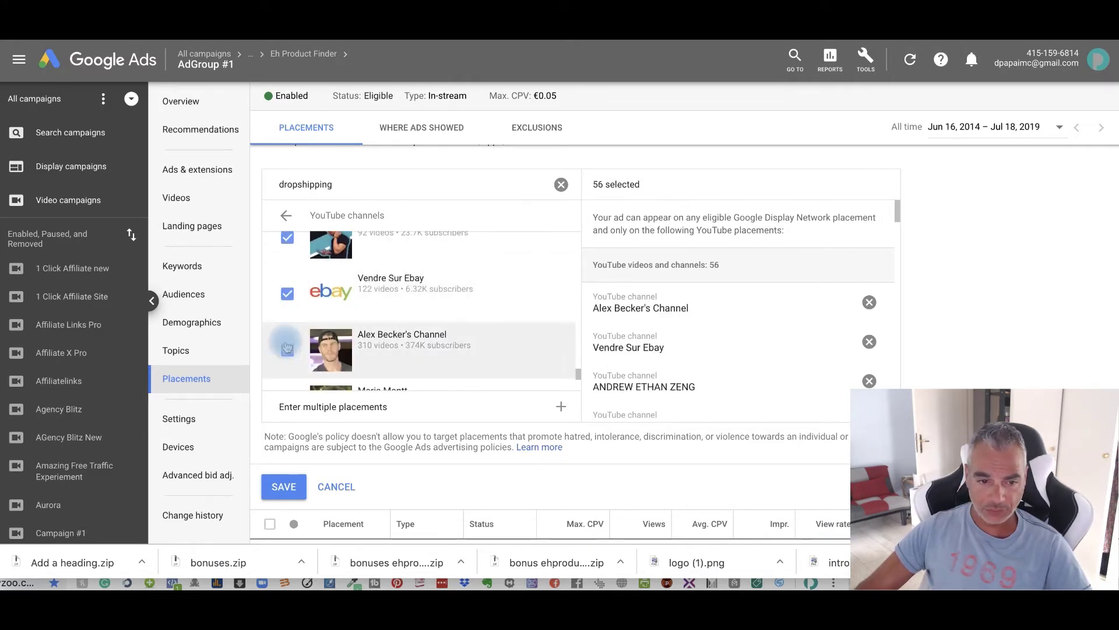
{"action": "scroll", "coordinate": [286, 347], "scroll_direction": "down", "scroll_amount": 1}
{"action": "left_click", "coordinate": [287, 345]}
{"action": "scroll", "coordinate": [287, 345], "scroll_direction": "down", "scroll_amount": 1}
{"action": "left_click", "coordinate": [288, 333]}
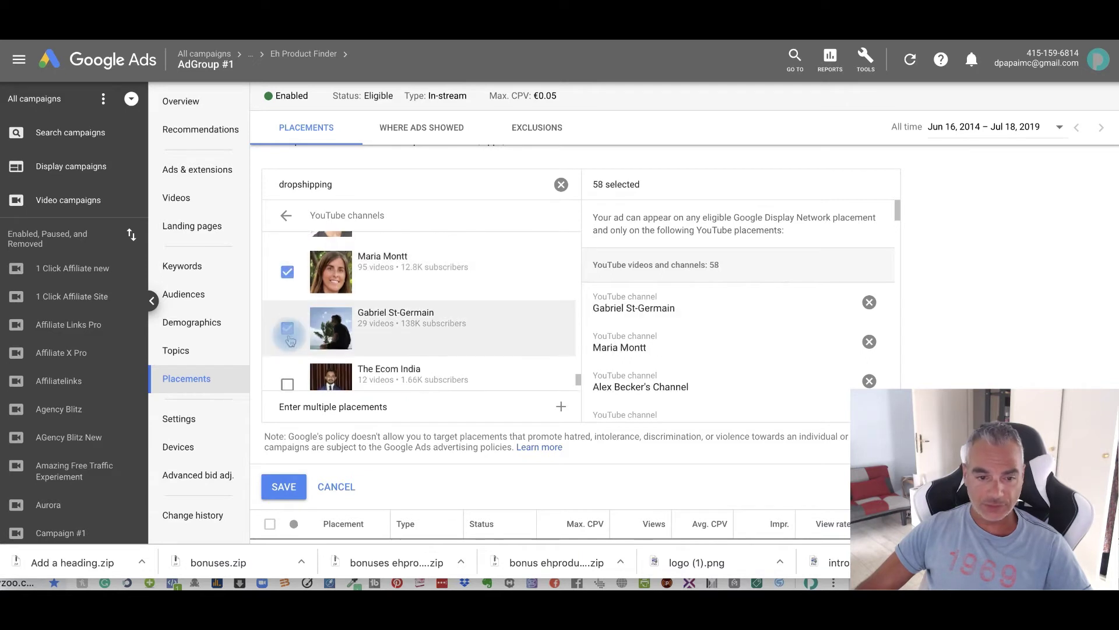
{"action": "scroll", "coordinate": [289, 337], "scroll_direction": "down", "scroll_amount": 1}
{"action": "left_click", "coordinate": [288, 332]}
{"action": "scroll", "coordinate": [288, 333], "scroll_direction": "down", "scroll_amount": 1}
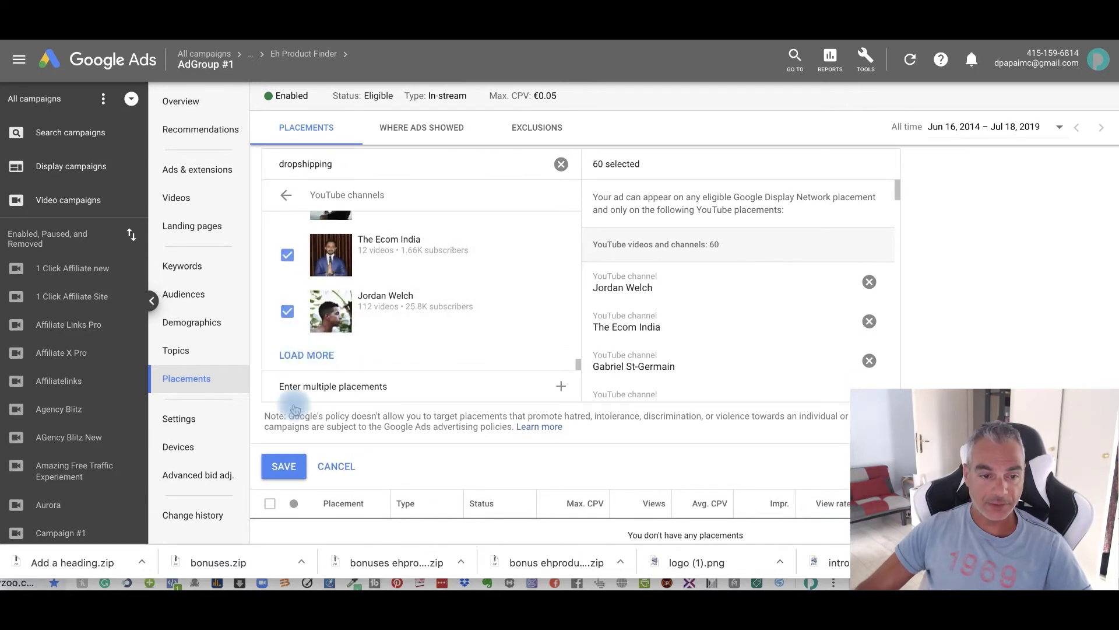
{"action": "scroll", "coordinate": [289, 263], "scroll_direction": "up", "scroll_amount": 3}
{"action": "scroll", "coordinate": [349, 263], "scroll_direction": "up", "scroll_amount": 3}
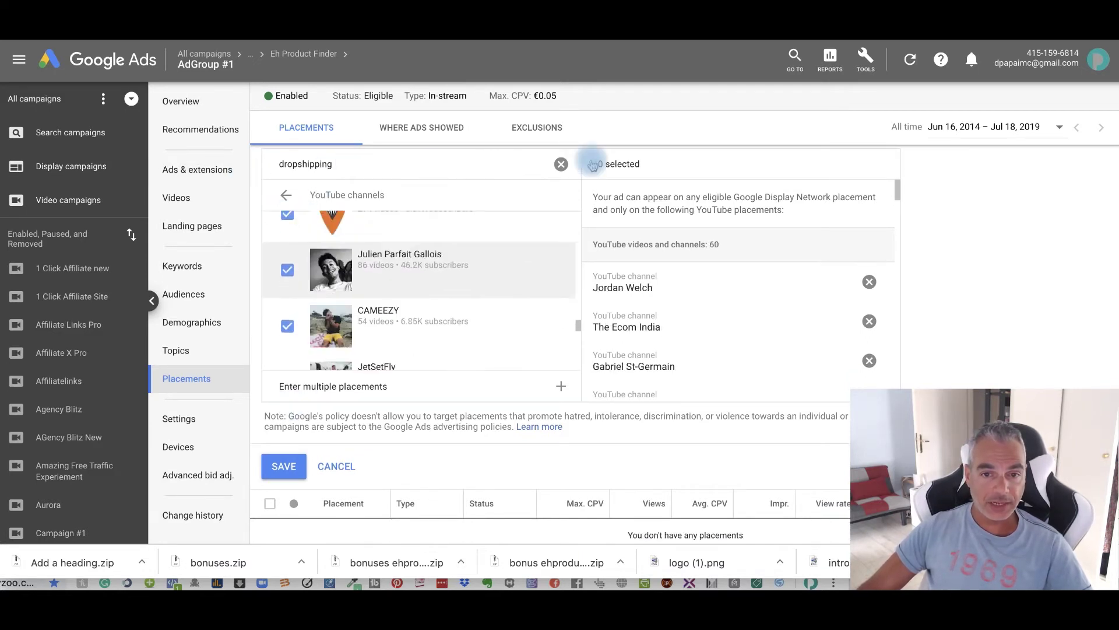
{"action": "scroll", "coordinate": [350, 262], "scroll_direction": "up", "scroll_amount": 3}
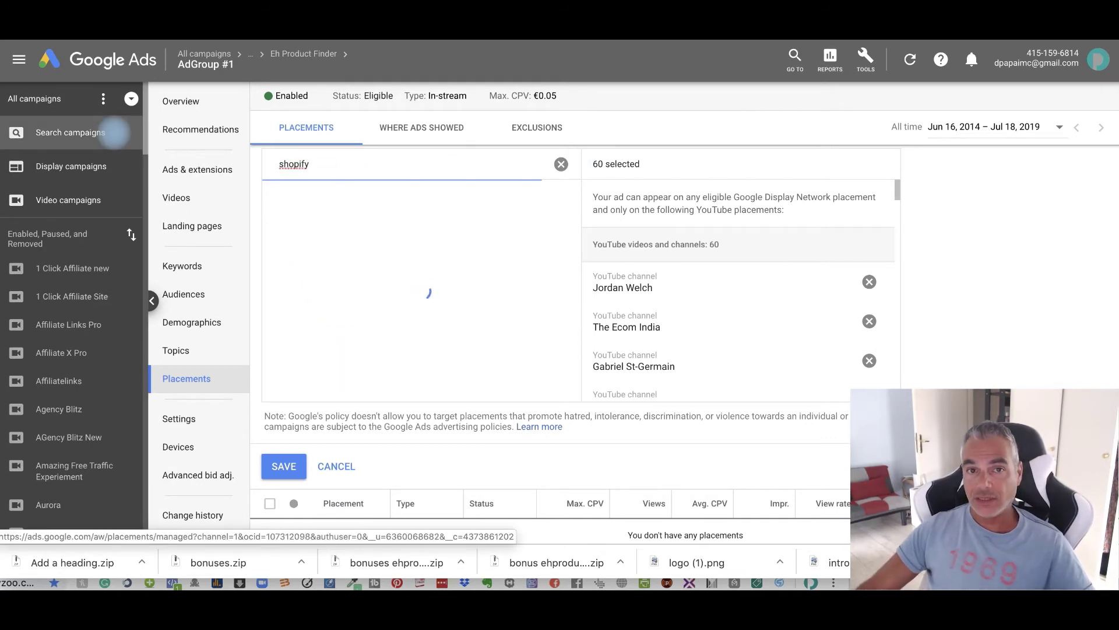
- Add Shopify channels like Haciendola Juntos, Devin Zander and Beast Of Ecom, reaching 74 selected
{"action": "left_click", "coordinate": [289, 239]}
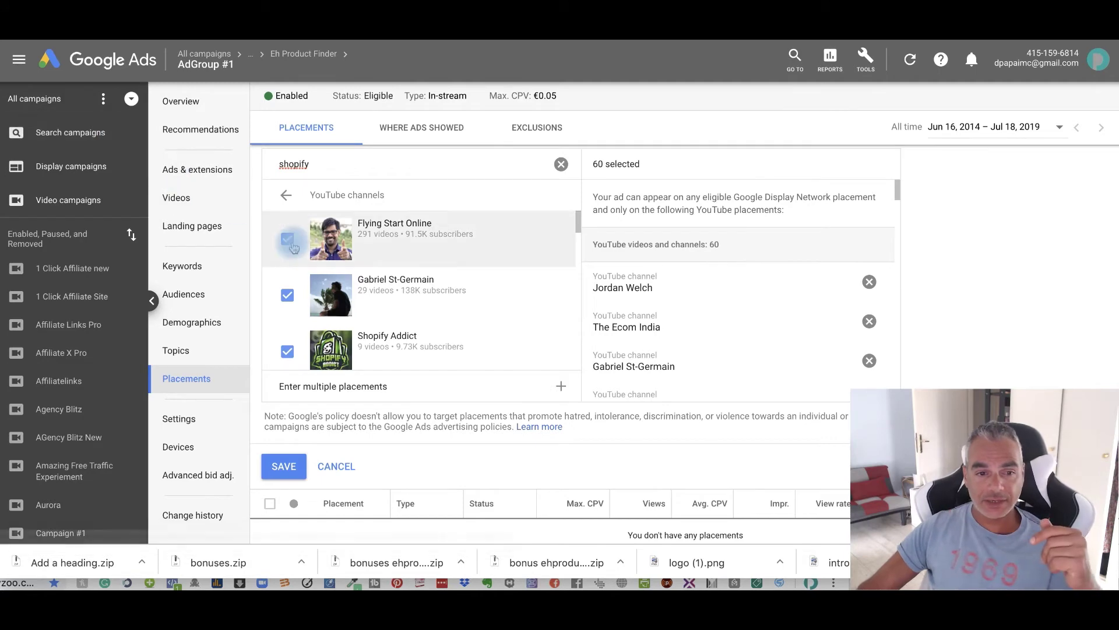
{"action": "scroll", "coordinate": [333, 306], "scroll_direction": "up", "scroll_amount": 2}
{"action": "scroll", "coordinate": [333, 322], "scroll_direction": "down", "scroll_amount": 3}
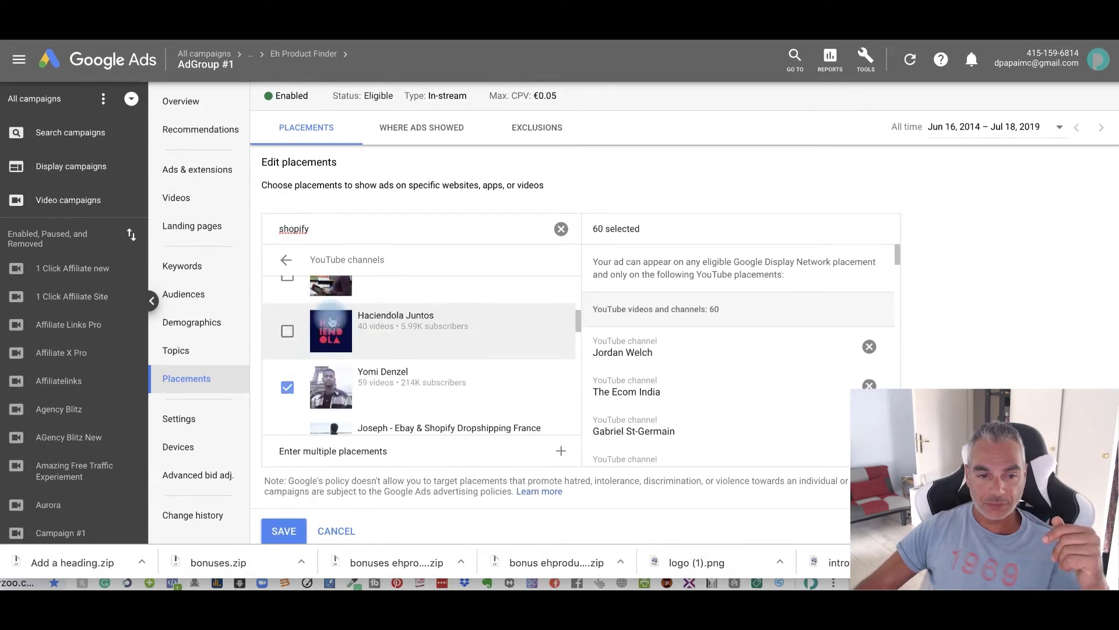
{"action": "scroll", "coordinate": [332, 322], "scroll_direction": "up", "scroll_amount": 2}
{"action": "scroll", "coordinate": [333, 349], "scroll_direction": "down", "scroll_amount": 3}
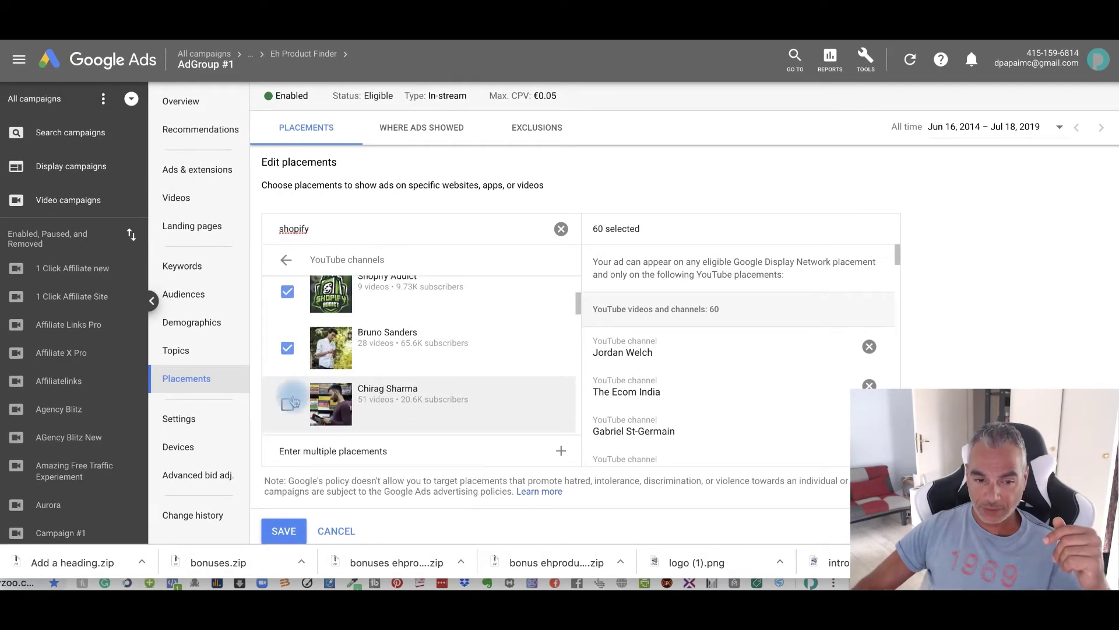
{"action": "scroll", "coordinate": [289, 401], "scroll_direction": "down", "scroll_amount": 3}
{"action": "left_click", "coordinate": [286, 340]}
{"action": "scroll", "coordinate": [287, 346], "scroll_direction": "down", "scroll_amount": 1}
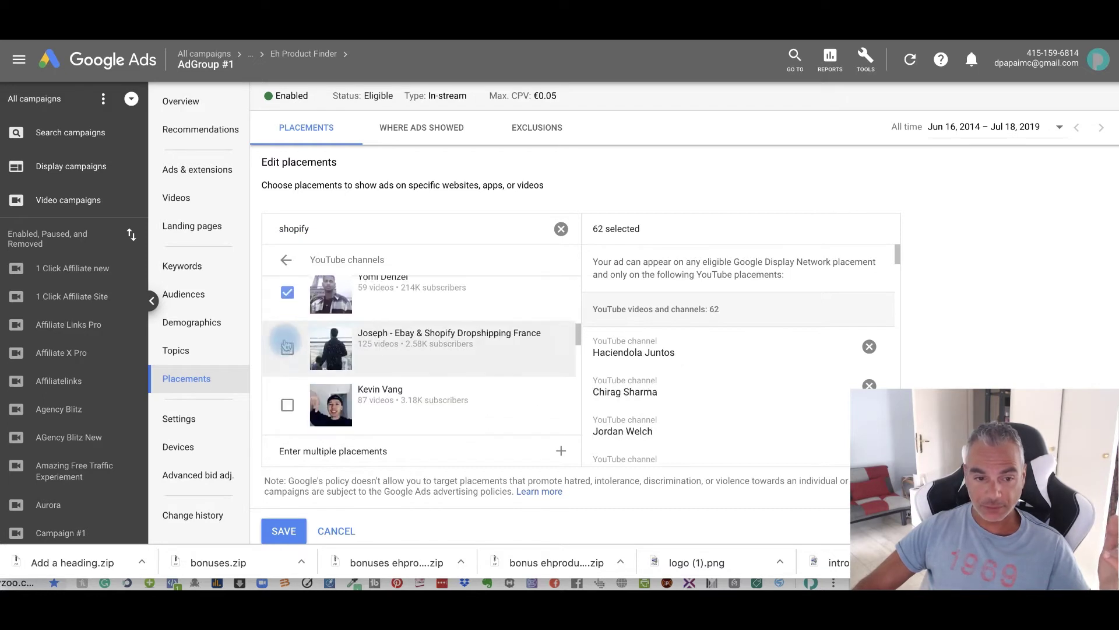
{"action": "left_click", "coordinate": [287, 346]}
{"action": "scroll", "coordinate": [287, 345], "scroll_direction": "down", "scroll_amount": 1}
{"action": "scroll", "coordinate": [287, 346], "scroll_direction": "down", "scroll_amount": 1}
{"action": "left_click", "coordinate": [287, 345]}
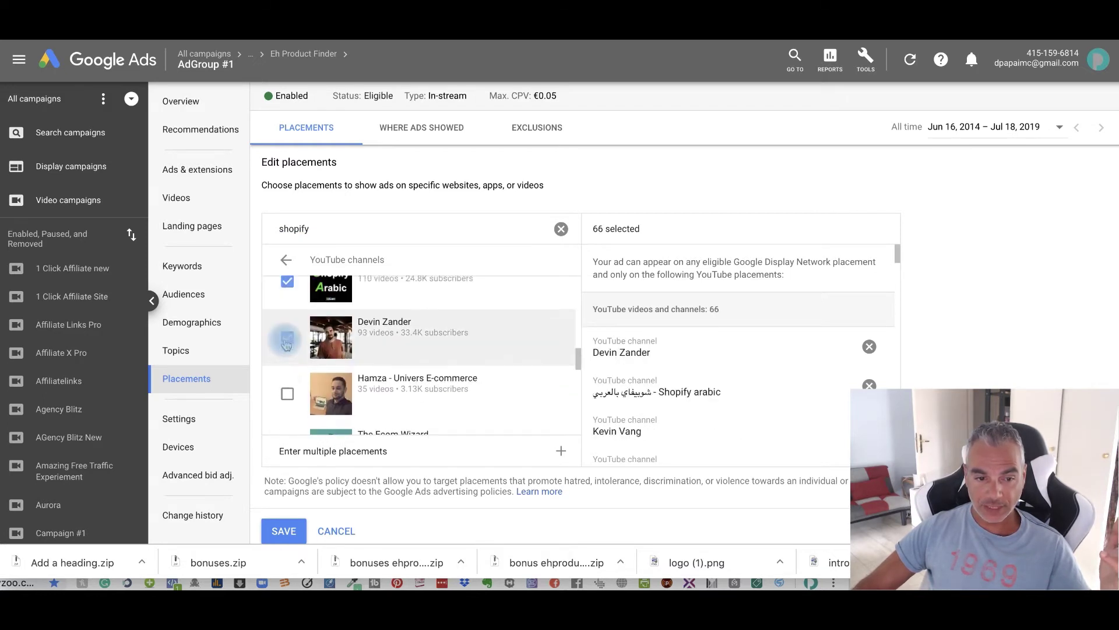
{"action": "scroll", "coordinate": [287, 344], "scroll_direction": "down", "scroll_amount": 1}
{"action": "left_click", "coordinate": [287, 344]}
{"action": "scroll", "coordinate": [287, 344], "scroll_direction": "down", "scroll_amount": 1}
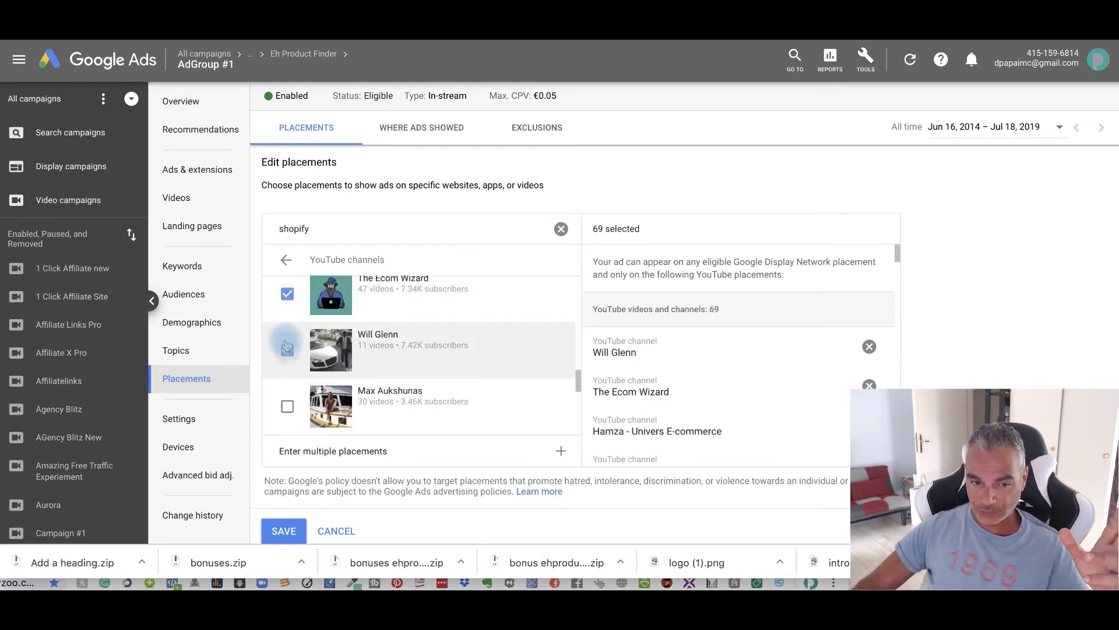
{"action": "scroll", "coordinate": [287, 345], "scroll_direction": "down", "scroll_amount": 1}
{"action": "scroll", "coordinate": [286, 358], "scroll_direction": "down", "scroll_amount": 2}
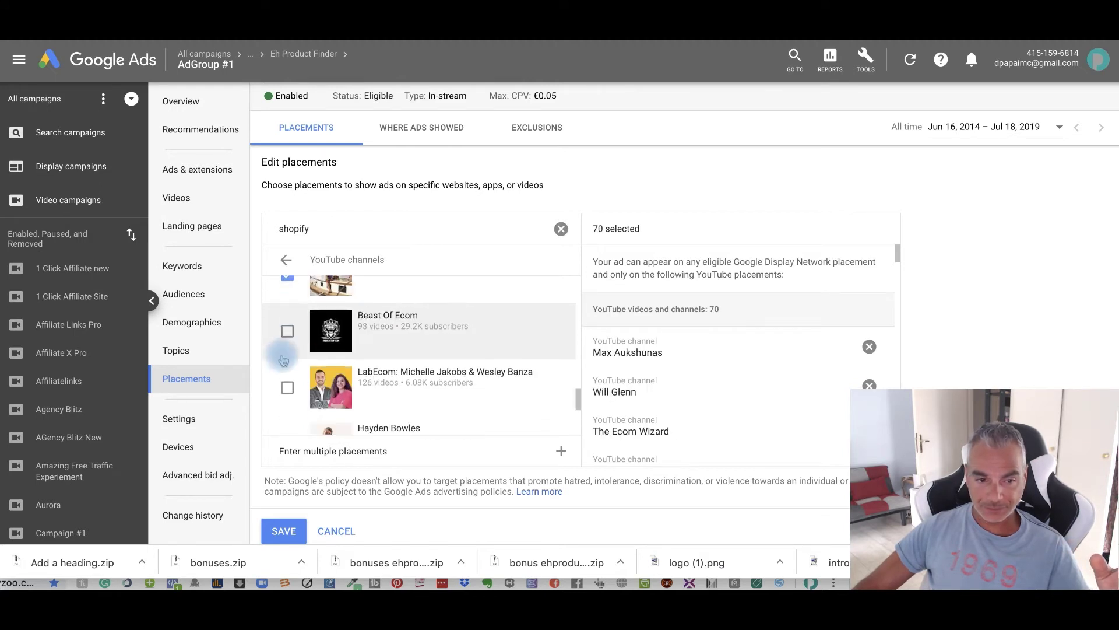
{"action": "left_click", "coordinate": [287, 367]}
{"action": "scroll", "coordinate": [291, 369], "scroll_direction": "down", "scroll_amount": 1}
{"action": "left_click", "coordinate": [291, 369]}
{"action": "scroll", "coordinate": [291, 369], "scroll_direction": "down", "scroll_amount": 1}
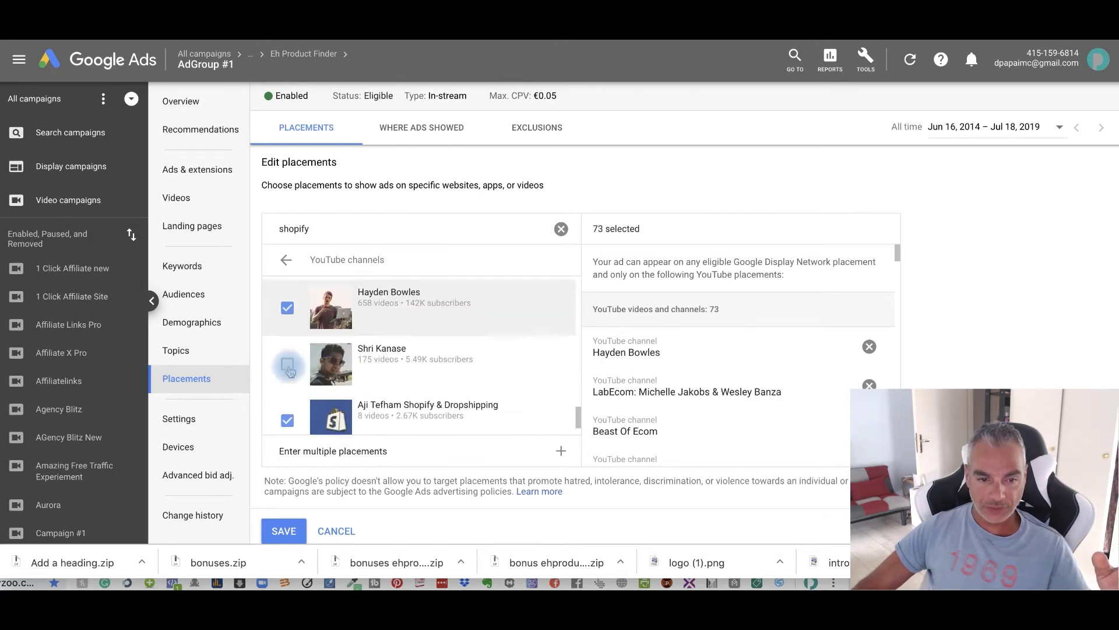
{"action": "scroll", "coordinate": [291, 359], "scroll_direction": "down", "scroll_amount": 1}
{"action": "left_click", "coordinate": [306, 374]}
{"action": "scroll", "coordinate": [351, 306], "scroll_direction": "down", "scroll_amount": 2}
{"action": "scroll", "coordinate": [395, 263], "scroll_direction": "up", "scroll_amount": 1}
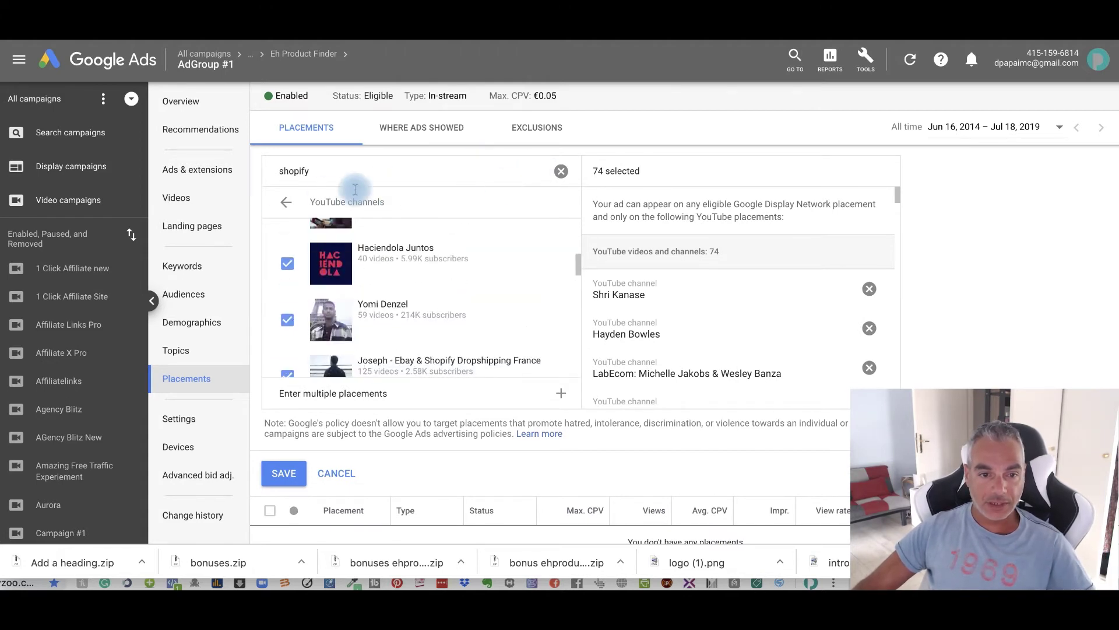
{"action": "left_click", "coordinate": [285, 202]}
- Add dropshipping videos such as Drop shipping in Philippines and Build A $100,000 Dropshipping Store
{"action": "left_click", "coordinate": [305, 227]}
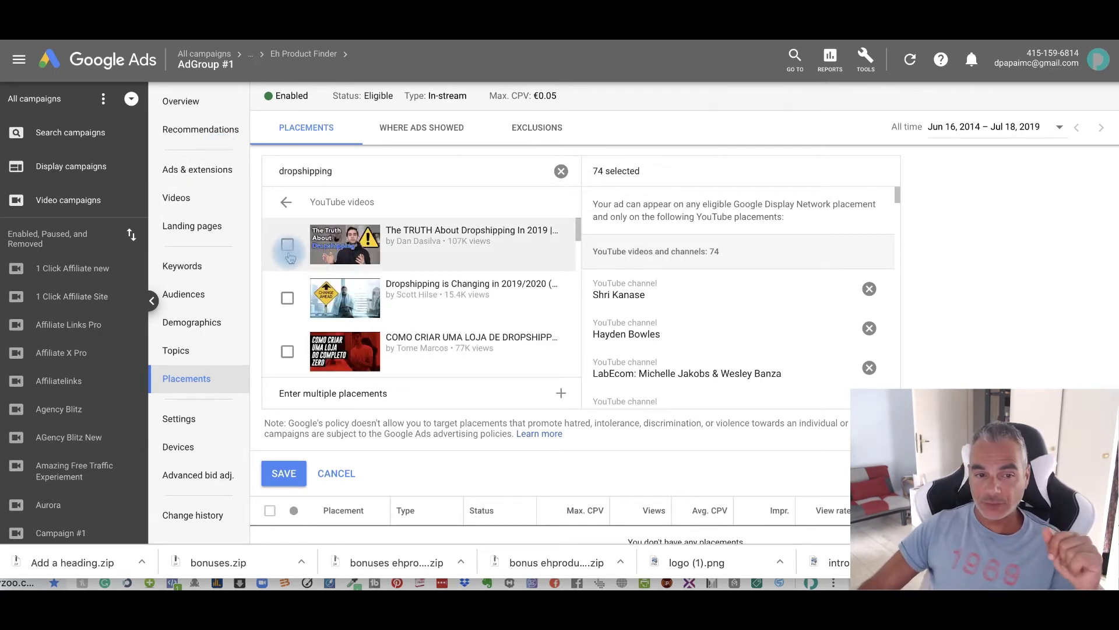
{"action": "left_click", "coordinate": [287, 244]}
{"action": "left_click", "coordinate": [287, 297]}
{"action": "scroll", "coordinate": [288, 289], "scroll_direction": "down", "scroll_amount": 1}
{"action": "left_click", "coordinate": [287, 289]}
{"action": "scroll", "coordinate": [287, 289], "scroll_direction": "down", "scroll_amount": 1}
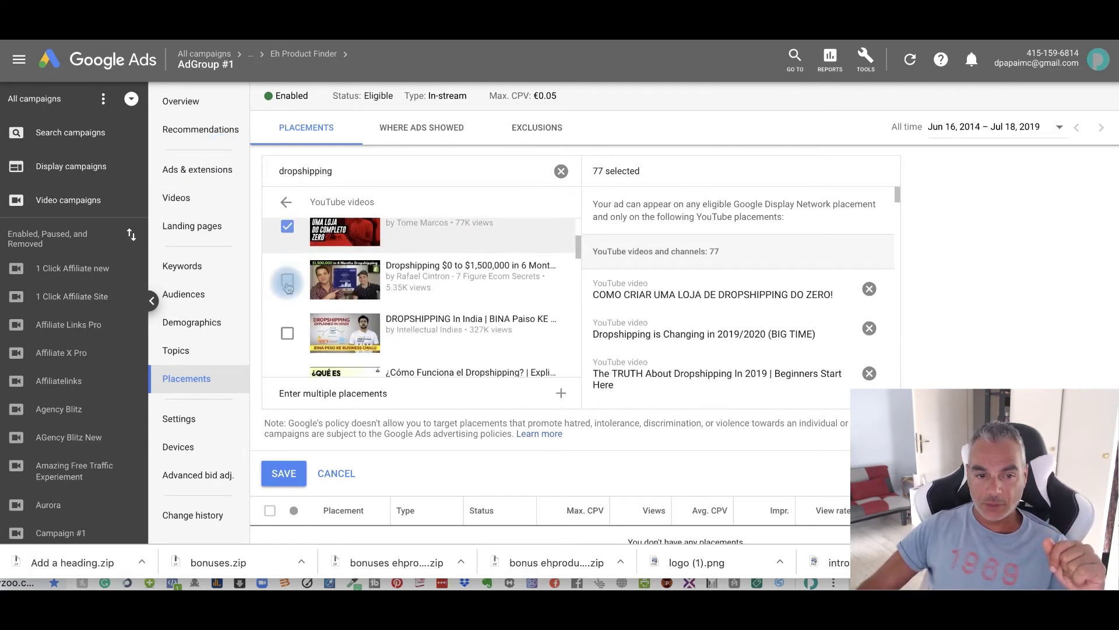
{"action": "scroll", "coordinate": [287, 289], "scroll_direction": "down", "scroll_amount": 1}
{"action": "left_click", "coordinate": [288, 285]}
{"action": "scroll", "coordinate": [288, 285], "scroll_direction": "down", "scroll_amount": 1}
{"action": "left_click", "coordinate": [287, 285]}
{"action": "scroll", "coordinate": [287, 285], "scroll_direction": "down", "scroll_amount": 1}
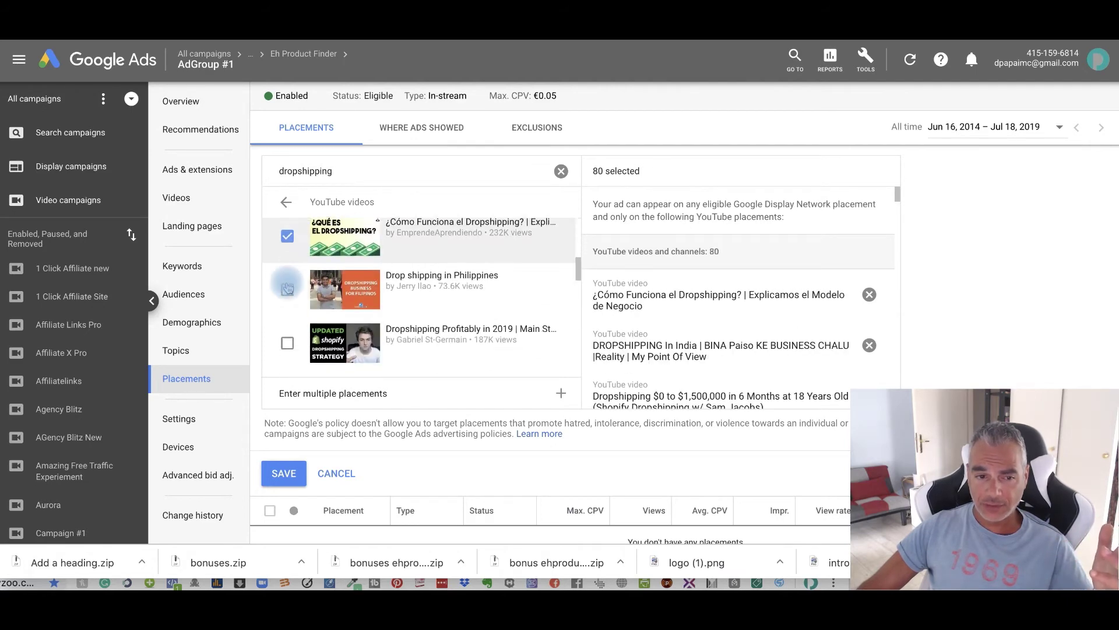
{"action": "scroll", "coordinate": [287, 285], "scroll_direction": "down", "scroll_amount": 1}
{"action": "left_click", "coordinate": [287, 271]}
{"action": "scroll", "coordinate": [287, 280], "scroll_direction": "down", "scroll_amount": 1}
{"action": "scroll", "coordinate": [287, 279], "scroll_direction": "down", "scroll_amount": 1}
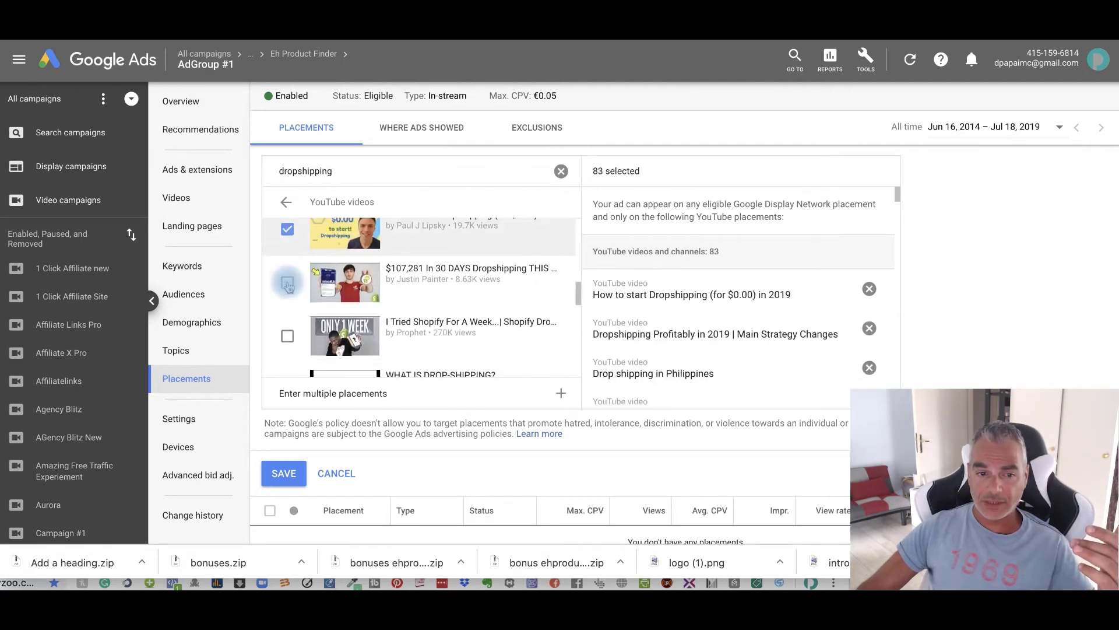
{"action": "left_click", "coordinate": [287, 280]}
{"action": "scroll", "coordinate": [287, 282], "scroll_direction": "down", "scroll_amount": 1}
{"action": "left_click", "coordinate": [287, 282]}
{"action": "scroll", "coordinate": [287, 281], "scroll_direction": "down", "scroll_amount": 1}
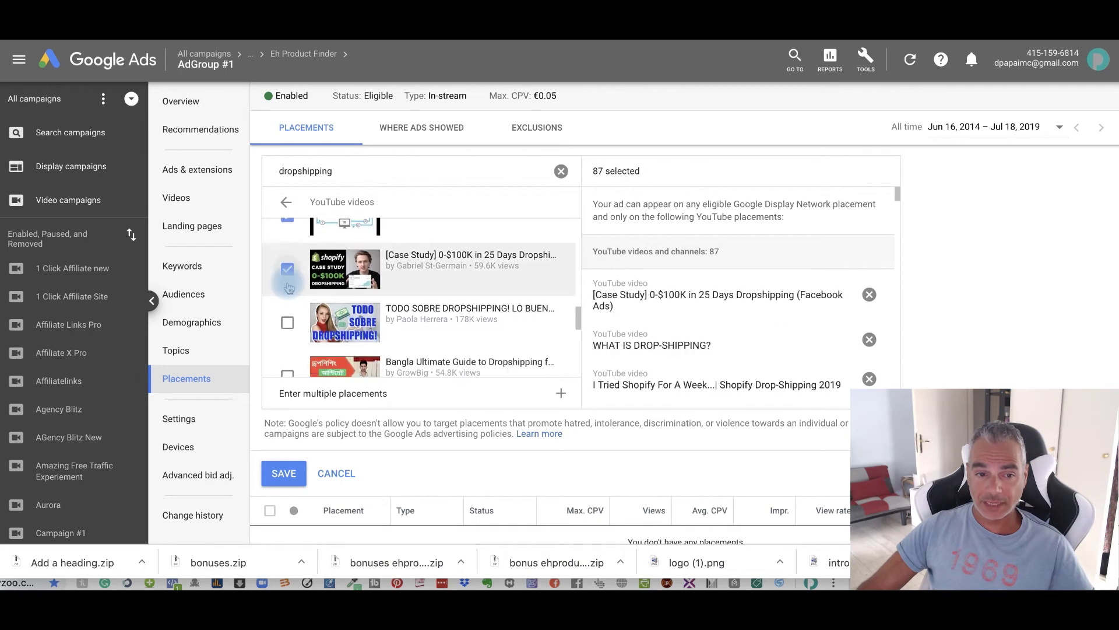
{"action": "scroll", "coordinate": [287, 286], "scroll_direction": "down", "scroll_amount": 1}
{"action": "left_click", "coordinate": [287, 285]}
{"action": "scroll", "coordinate": [288, 289], "scroll_direction": "down", "scroll_amount": 1}
{"action": "left_click", "coordinate": [286, 289]}
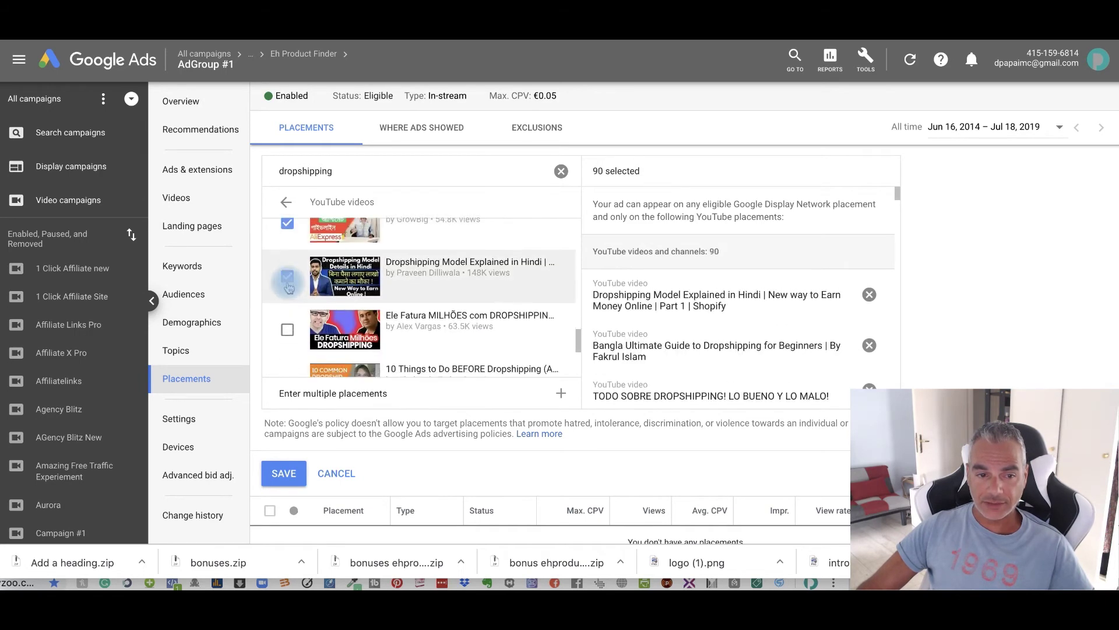
{"action": "scroll", "coordinate": [287, 289], "scroll_direction": "down", "scroll_amount": 1}
{"action": "scroll", "coordinate": [287, 289], "scroll_direction": "down", "scroll_amount": 1}
{"action": "left_click", "coordinate": [287, 271]}
{"action": "scroll", "coordinate": [287, 280], "scroll_direction": "down", "scroll_amount": 1}
{"action": "scroll", "coordinate": [287, 280], "scroll_direction": "down", "scroll_amount": 1}
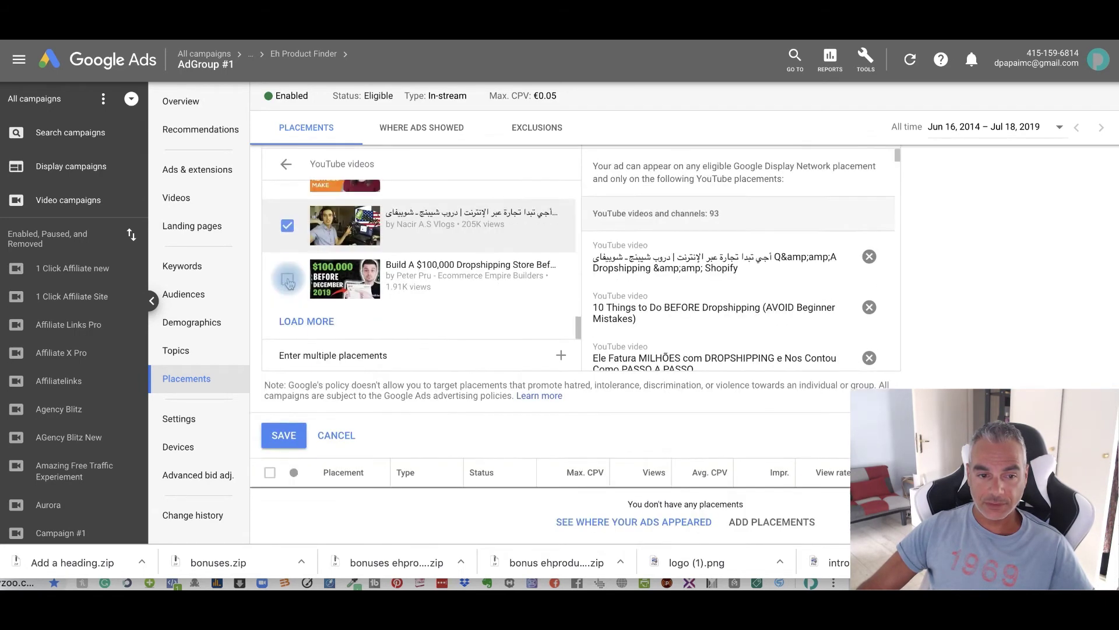
{"action": "left_click", "coordinate": [287, 249]}
- Load more, add videos like HOE WERKT DROPSHIPPING and La Verdad Sobre el Dropshipping, then save
{"action": "left_click", "coordinate": [302, 290]}
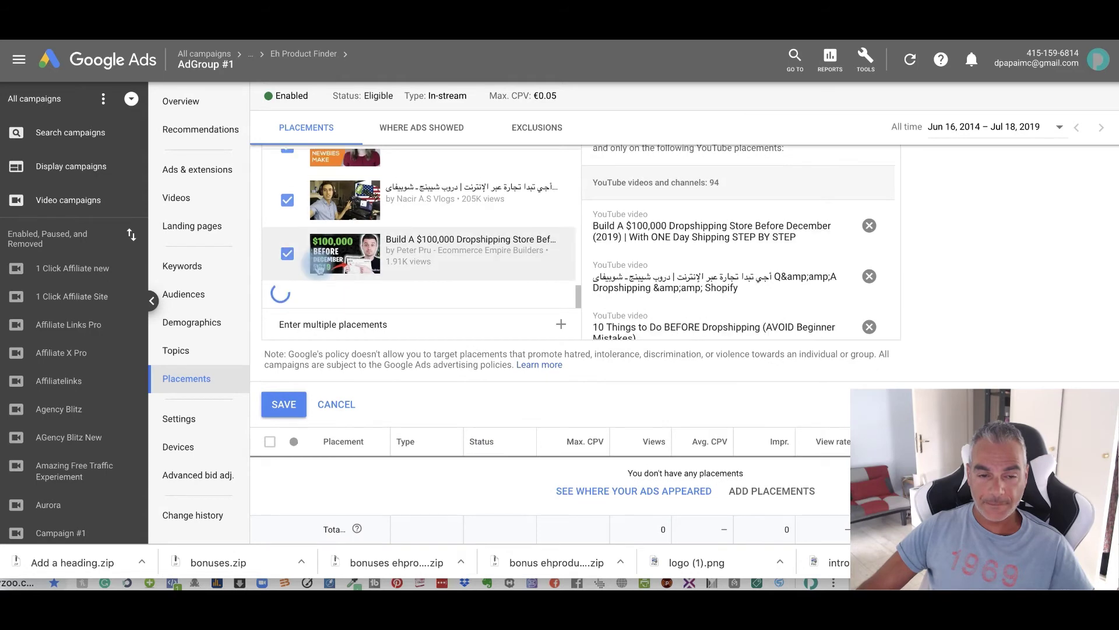
{"action": "scroll", "coordinate": [297, 205], "scroll_direction": "down", "scroll_amount": 1}
{"action": "left_click", "coordinate": [287, 188]}
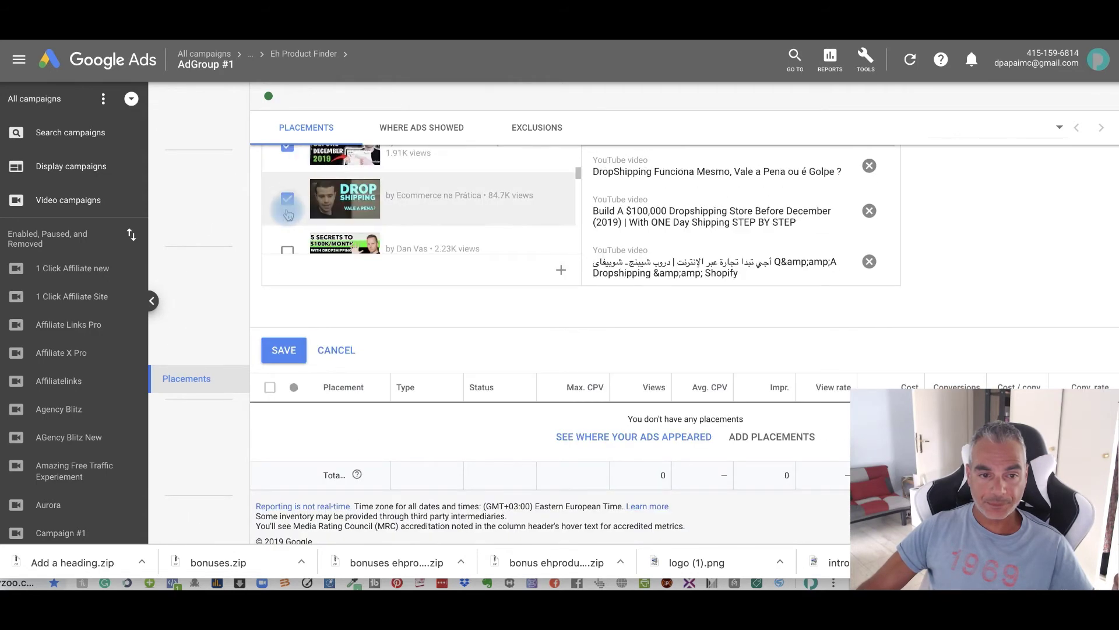
{"action": "scroll", "coordinate": [288, 205], "scroll_direction": "down", "scroll_amount": 1}
{"action": "left_click", "coordinate": [288, 188]}
{"action": "scroll", "coordinate": [287, 214], "scroll_direction": "down", "scroll_amount": 1}
{"action": "left_click", "coordinate": [287, 190]}
{"action": "scroll", "coordinate": [288, 215], "scroll_direction": "down", "scroll_amount": 1}
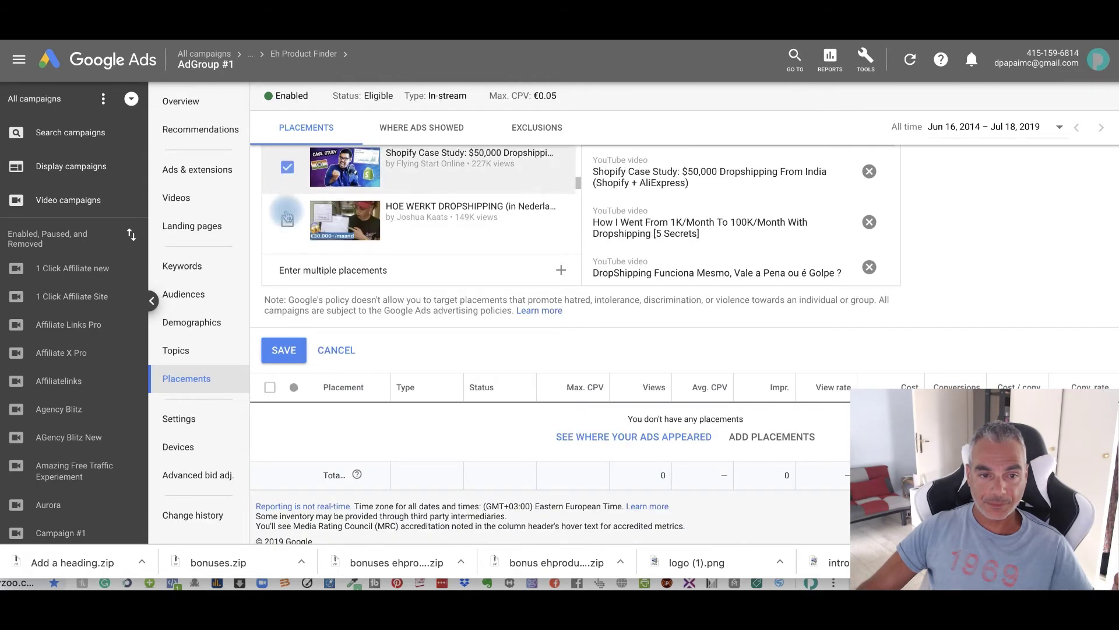
{"action": "scroll", "coordinate": [288, 214], "scroll_direction": "down", "scroll_amount": 1}
{"action": "left_click", "coordinate": [287, 190]}
{"action": "scroll", "coordinate": [287, 214], "scroll_direction": "down", "scroll_amount": 1}
{"action": "scroll", "coordinate": [288, 215], "scroll_direction": "down", "scroll_amount": 1}
{"action": "left_click", "coordinate": [287, 193]}
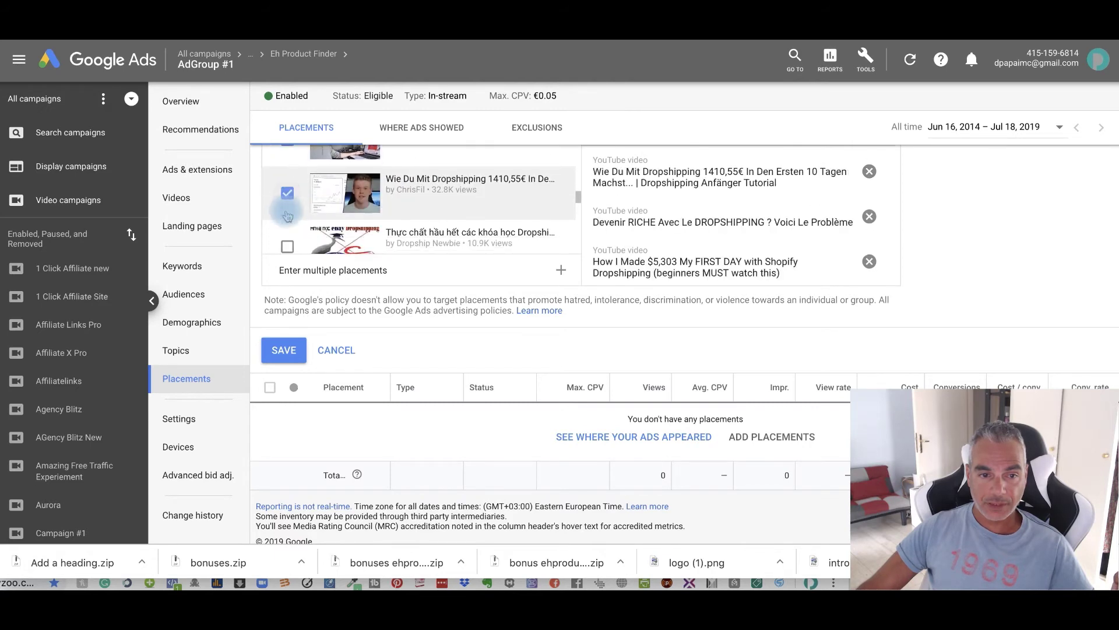
{"action": "scroll", "coordinate": [288, 215], "scroll_direction": "down", "scroll_amount": 1}
{"action": "left_click", "coordinate": [287, 210]}
{"action": "scroll", "coordinate": [288, 214], "scroll_direction": "down", "scroll_amount": 1}
{"action": "scroll", "coordinate": [288, 215], "scroll_direction": "down", "scroll_amount": 1}
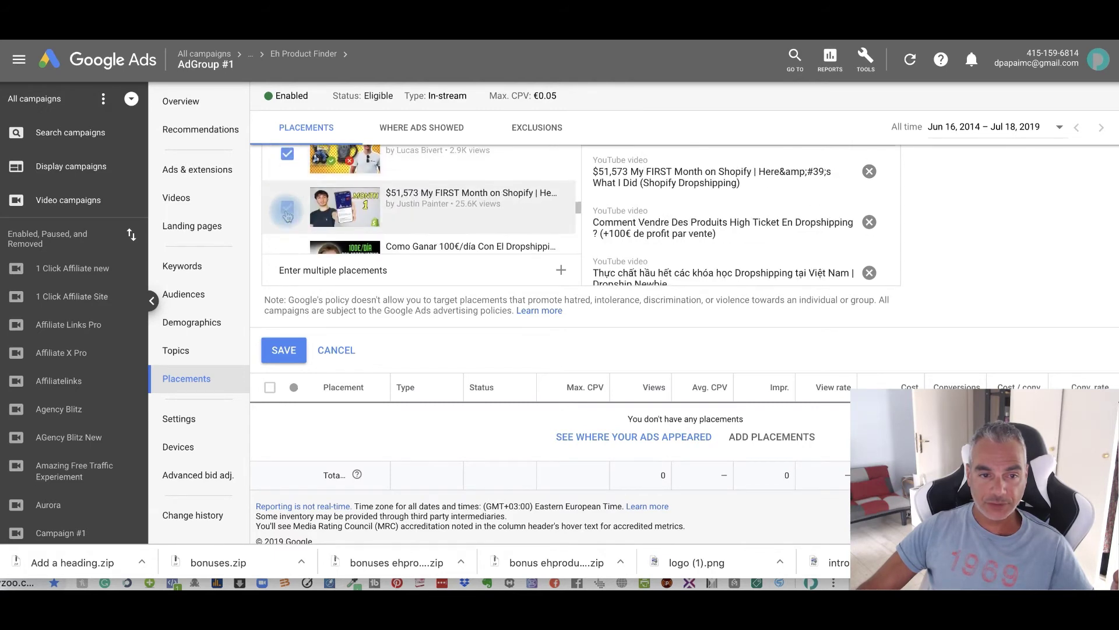
{"action": "left_click", "coordinate": [287, 210]}
{"action": "scroll", "coordinate": [288, 215], "scroll_direction": "down", "scroll_amount": 1}
{"action": "left_click", "coordinate": [287, 212]}
{"action": "left_click", "coordinate": [288, 213]}
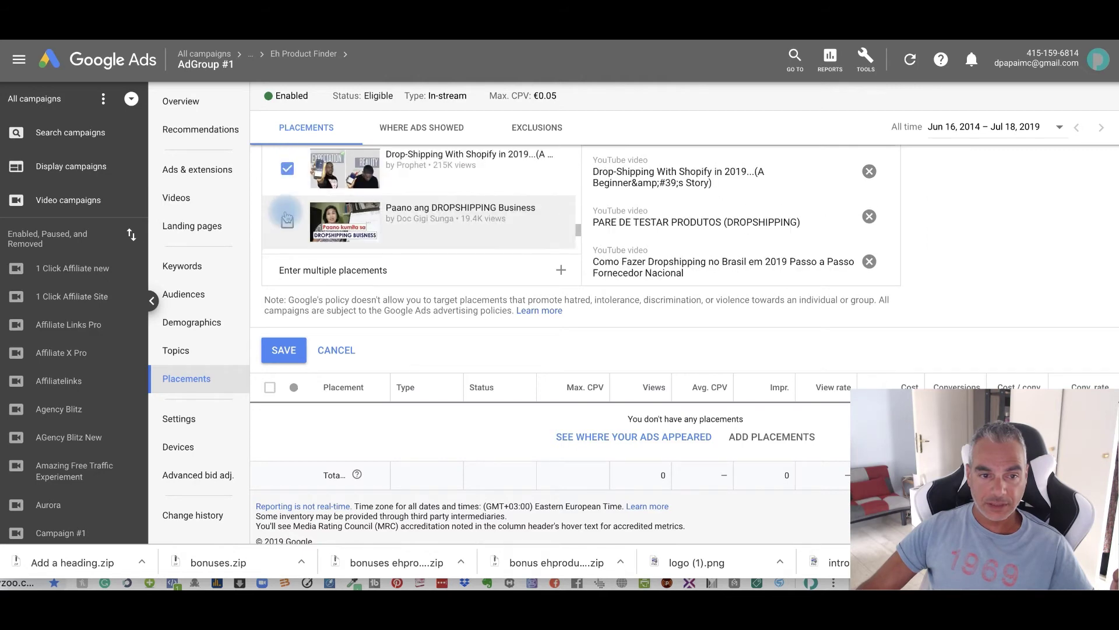
{"action": "left_click", "coordinate": [287, 213]}
{"action": "left_click", "coordinate": [289, 184]}
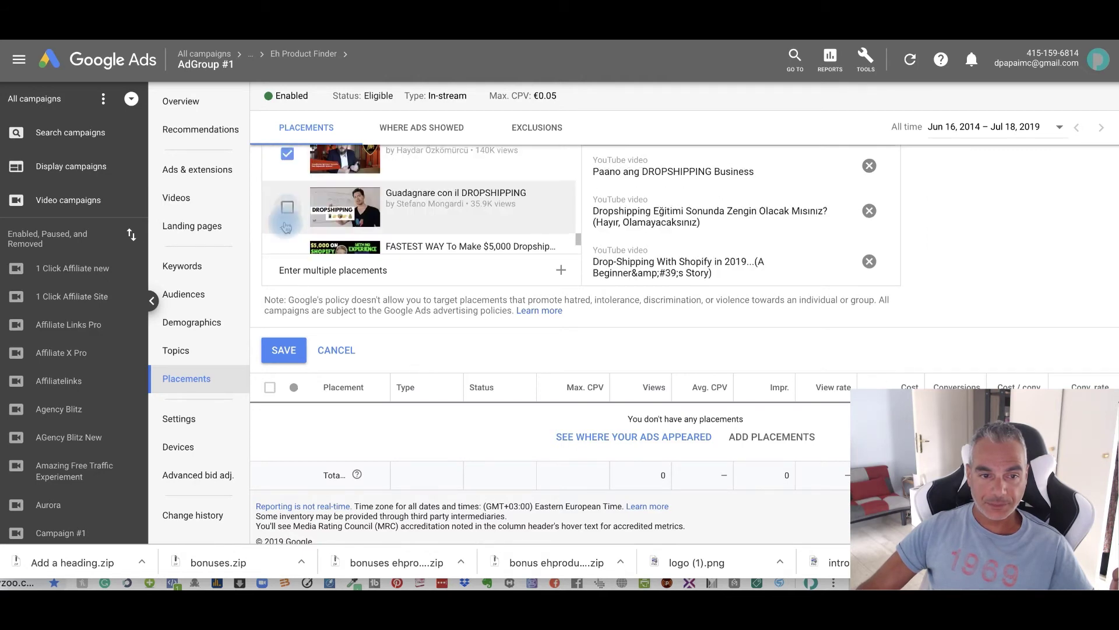
{"action": "left_click", "coordinate": [287, 212]}
{"action": "left_click", "coordinate": [287, 176]}
{"action": "left_click", "coordinate": [286, 229]}
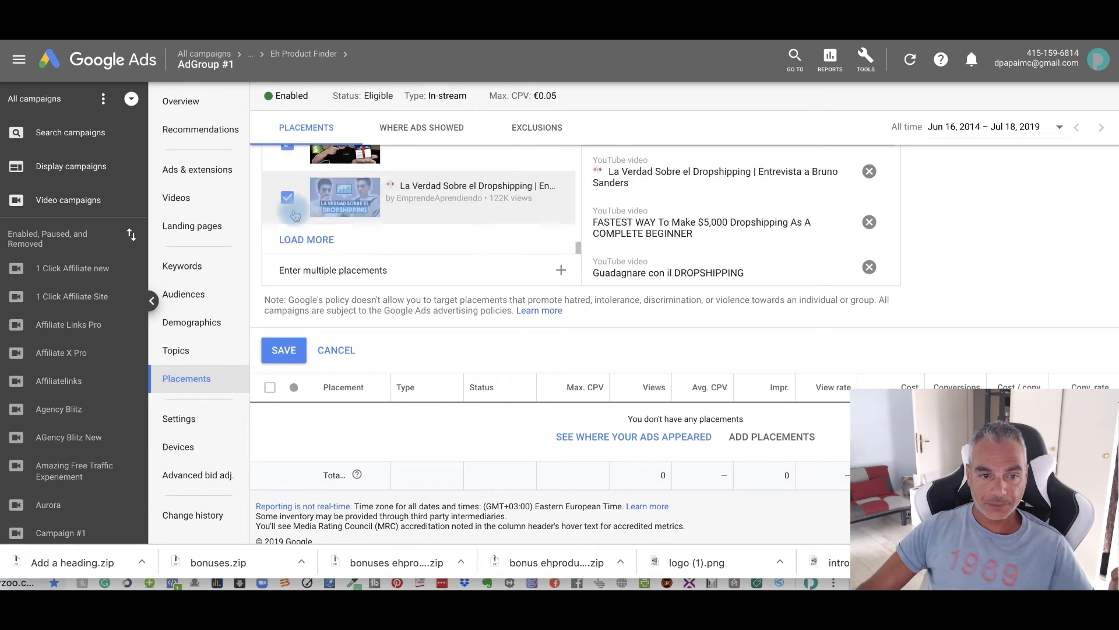
{"action": "left_click", "coordinate": [284, 341]}
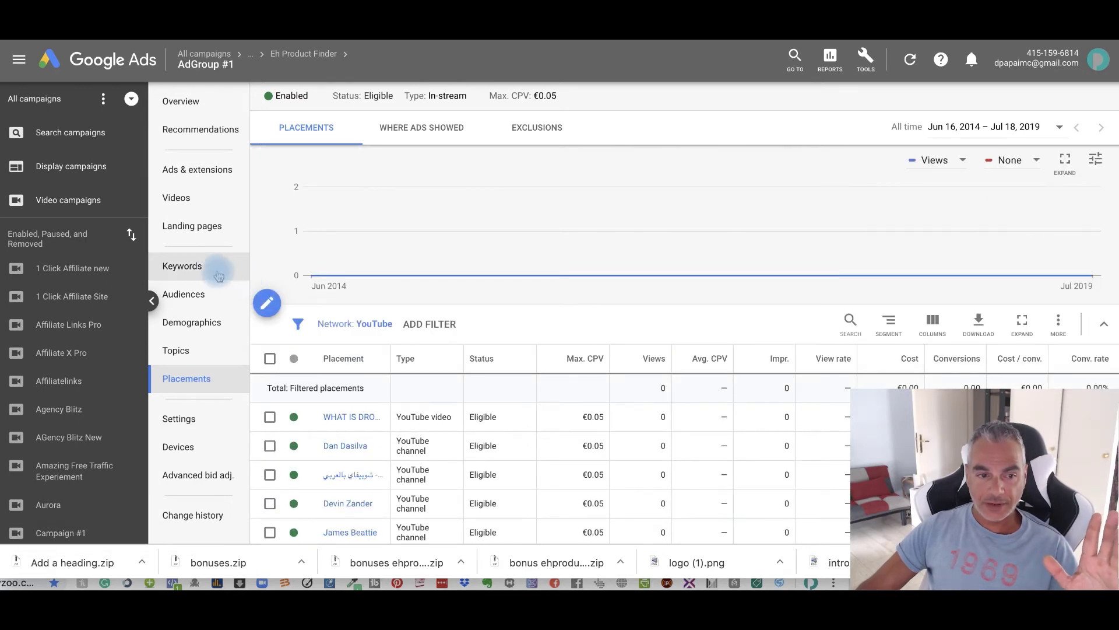
{"action": "scroll", "coordinate": [438, 289], "scroll_direction": "down", "scroll_amount": 5}
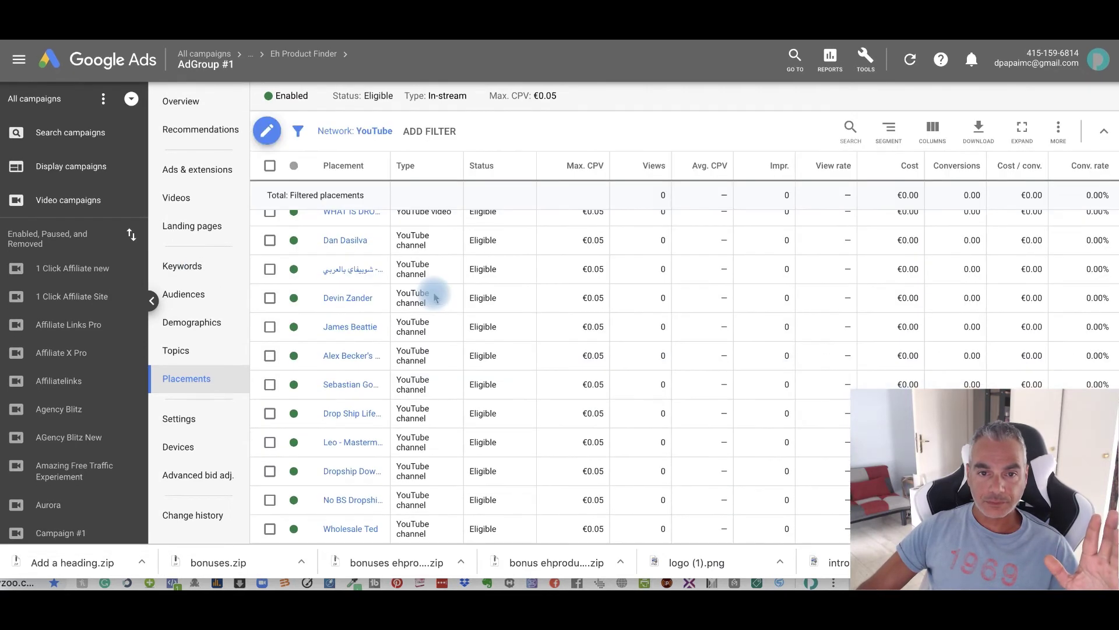
- Change AdGroup #1's max CPV from €0.05 to €1.00 and confirm the large increase
{"action": "left_click", "coordinate": [567, 105]}
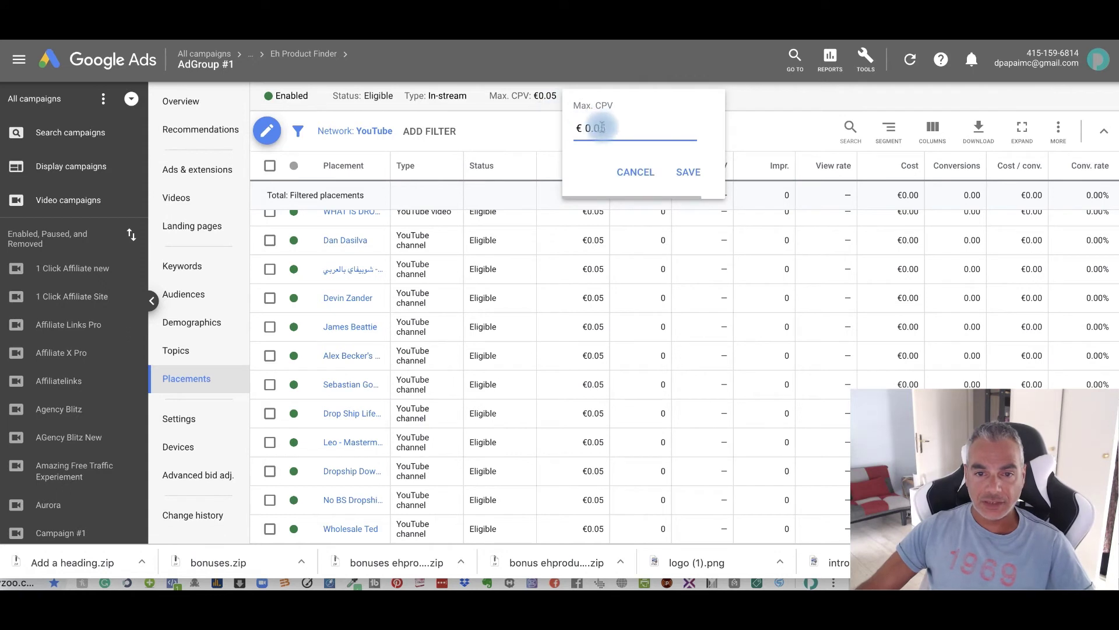
{"action": "type", "text": "1"}
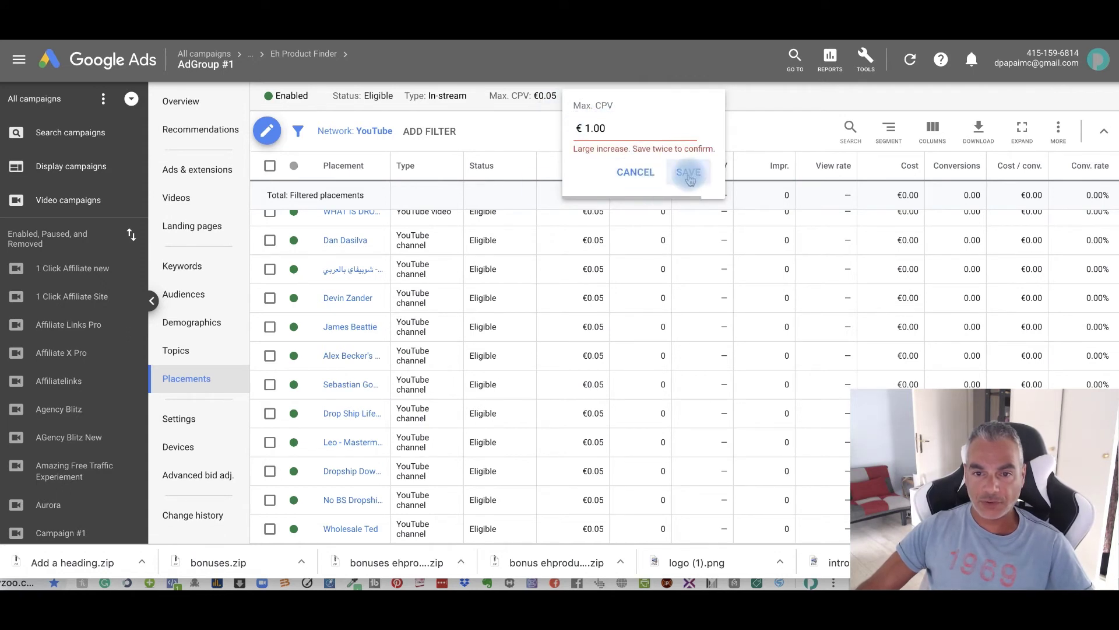
{"action": "left_click", "coordinate": [688, 171]}
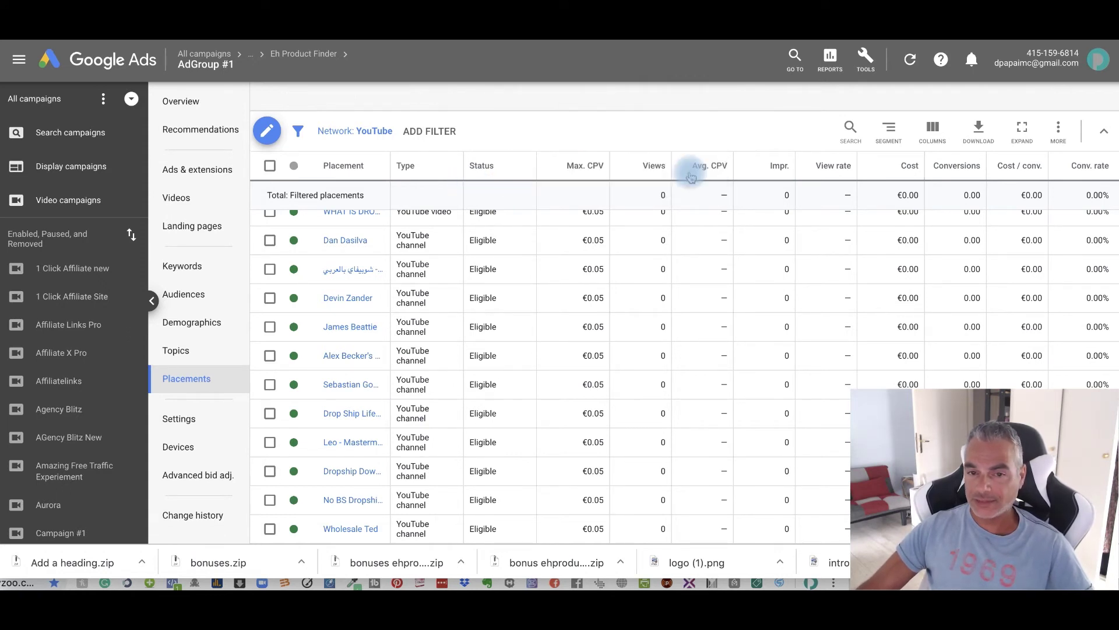
{"action": "scroll", "coordinate": [362, 320], "scroll_direction": "up", "scroll_amount": 3}
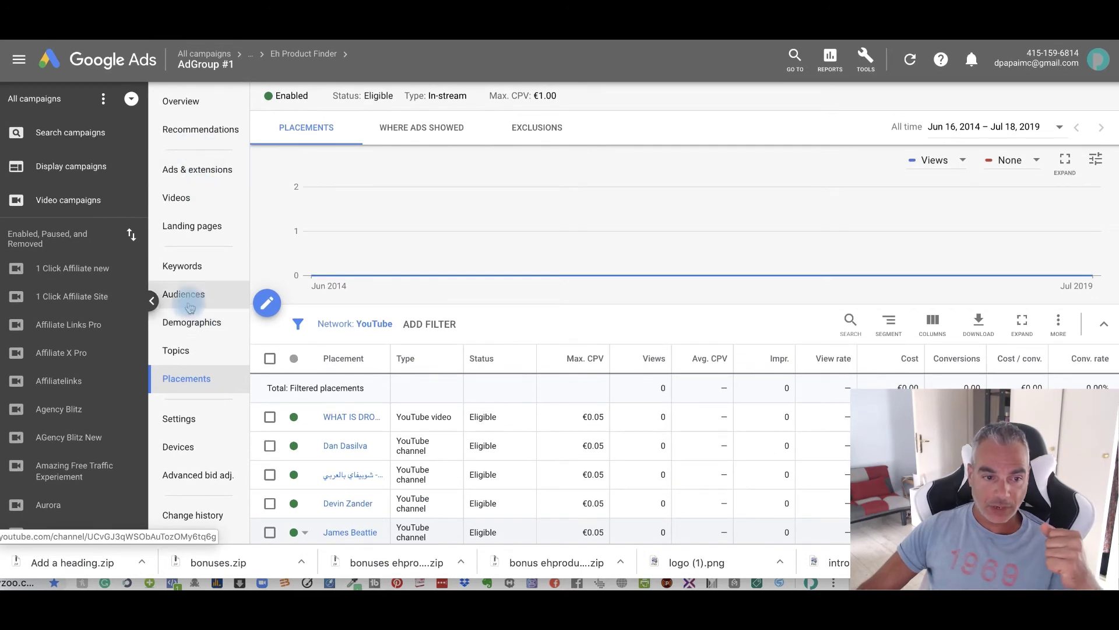
{"action": "scroll", "coordinate": [394, 403], "scroll_direction": "down", "scroll_amount": 2}
{"action": "scroll", "coordinate": [319, 397], "scroll_direction": "down", "scroll_amount": 2}
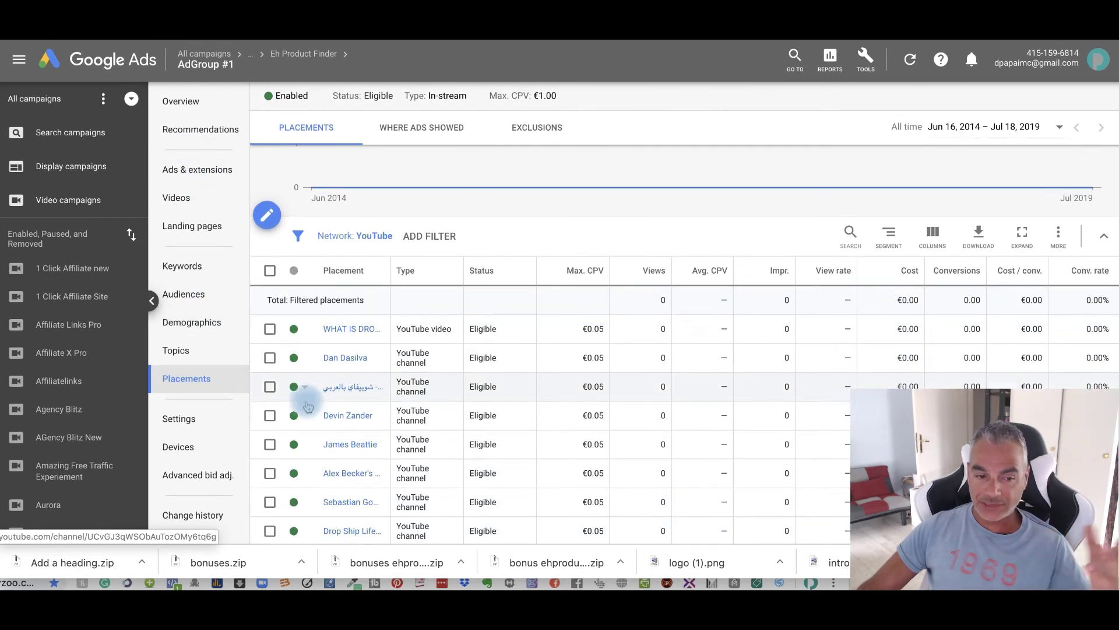
{"action": "scroll", "coordinate": [319, 397], "scroll_direction": "down", "scroll_amount": 2}
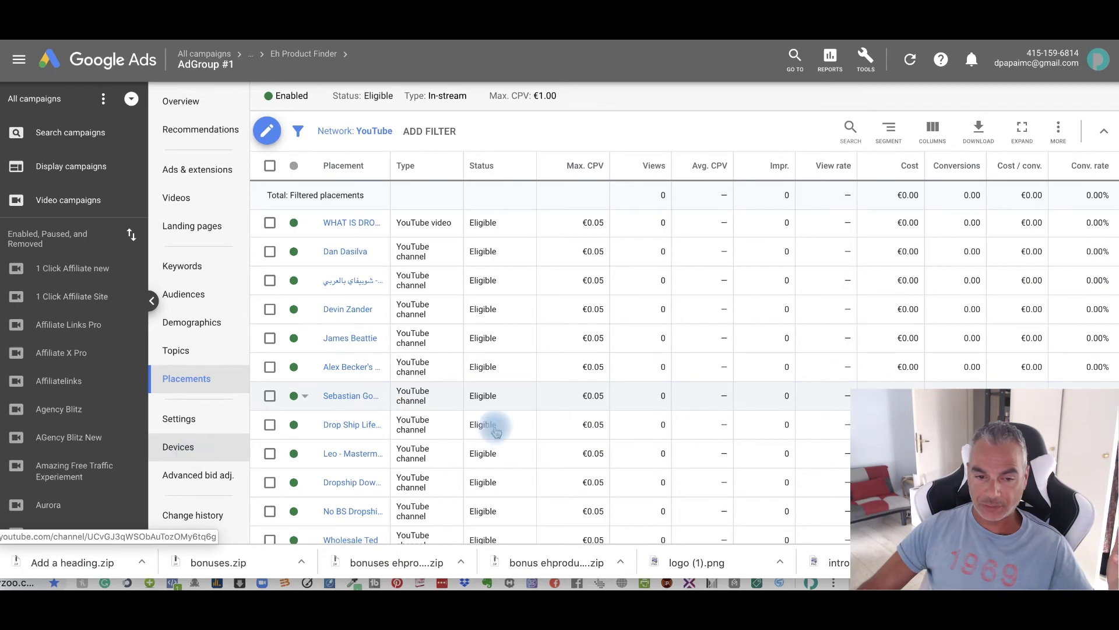
{"action": "scroll", "coordinate": [496, 429], "scroll_direction": "up", "scroll_amount": 3}
{"action": "scroll", "coordinate": [496, 394], "scroll_direction": "up", "scroll_amount": 3}
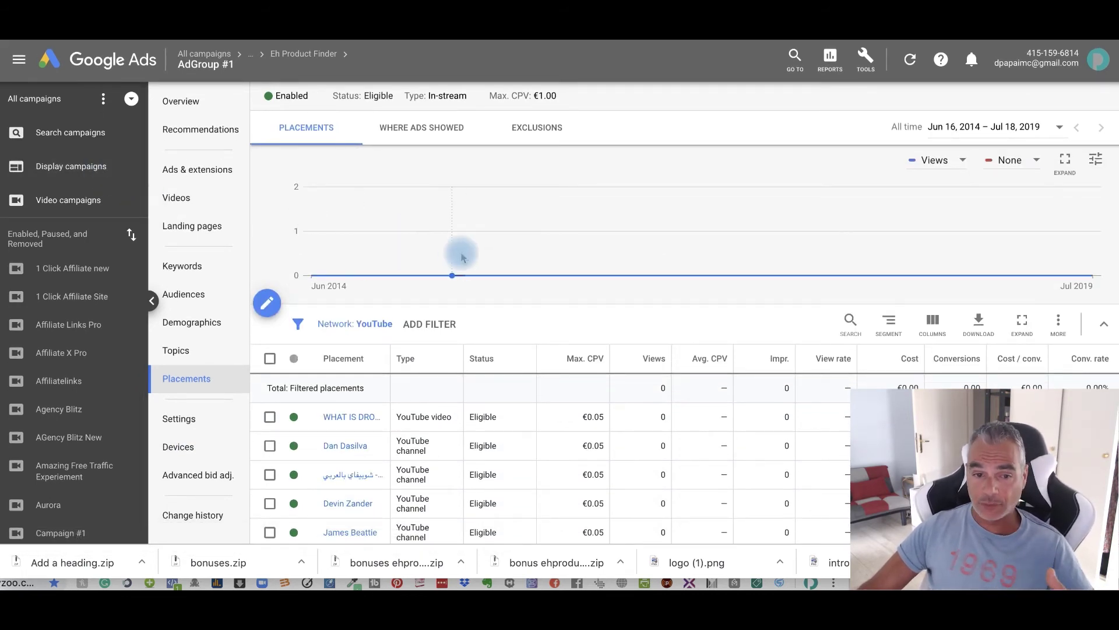
{"action": "scroll", "coordinate": [200, 129], "scroll_direction": "up", "scroll_amount": 1}
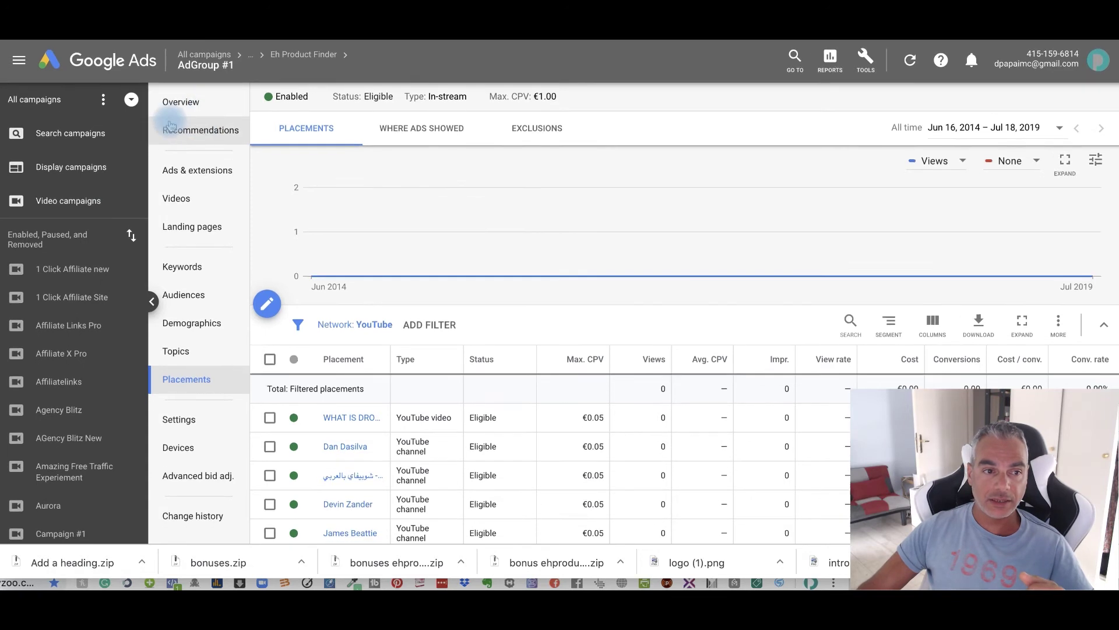
{"action": "left_click", "coordinate": [67, 200]}
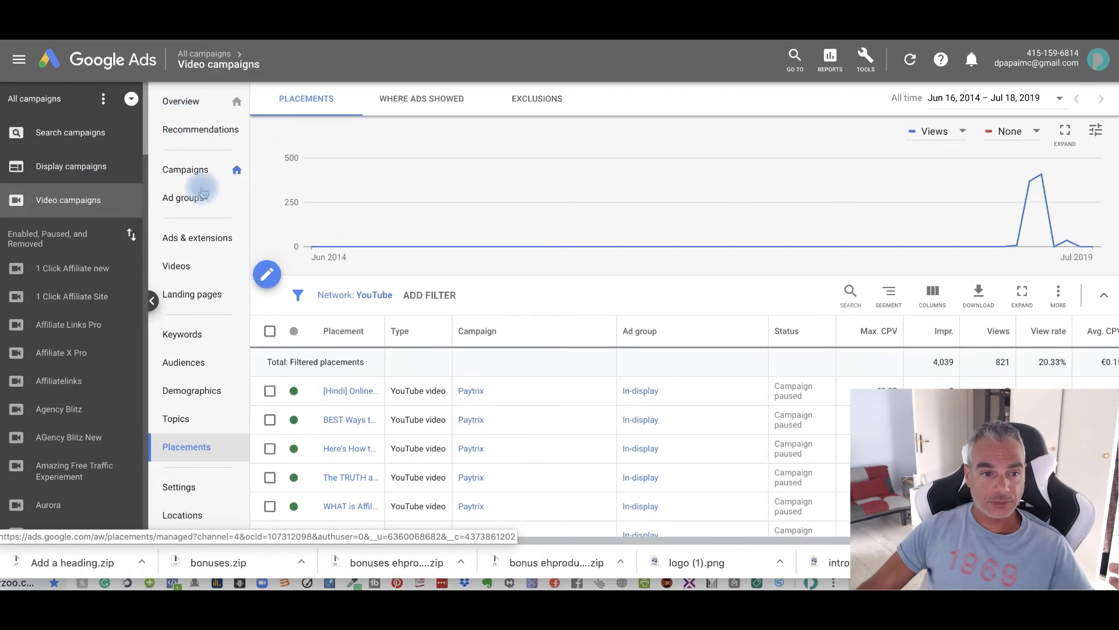
- Filter the video campaigns list by status, excluding campaigns that are not eligible to run
{"action": "left_click", "coordinate": [186, 169]}
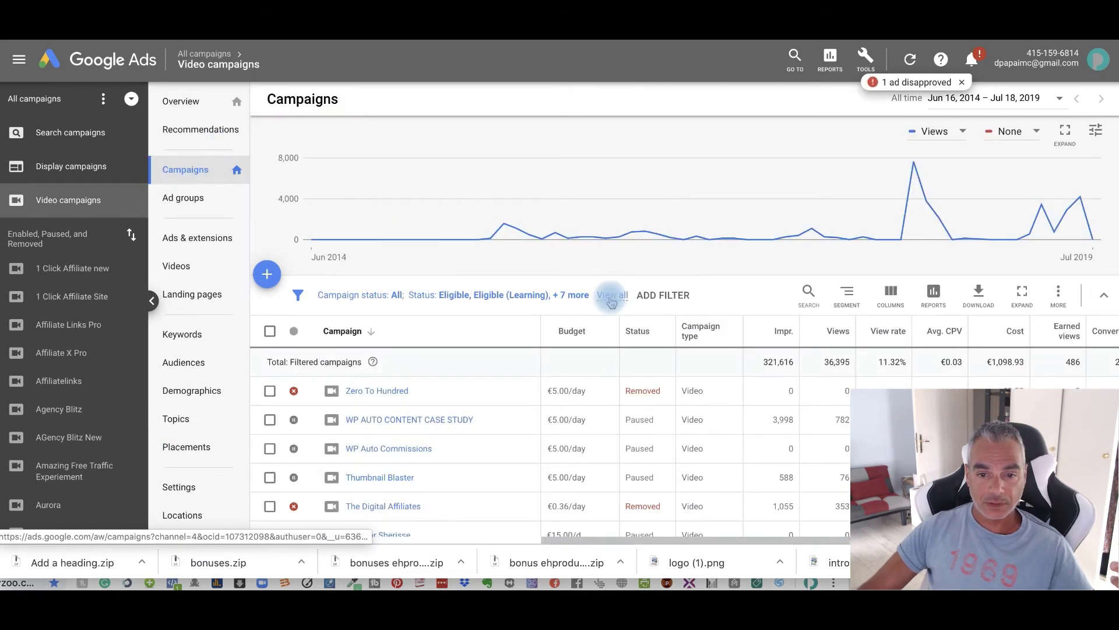
{"action": "left_click", "coordinate": [612, 297]}
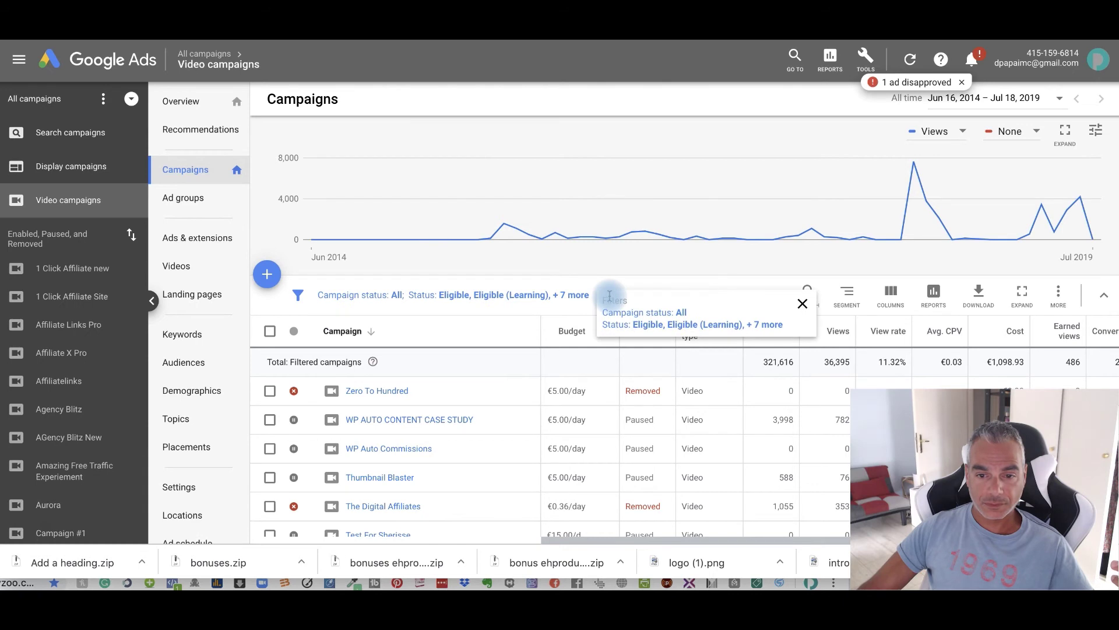
{"action": "left_click", "coordinate": [669, 324]}
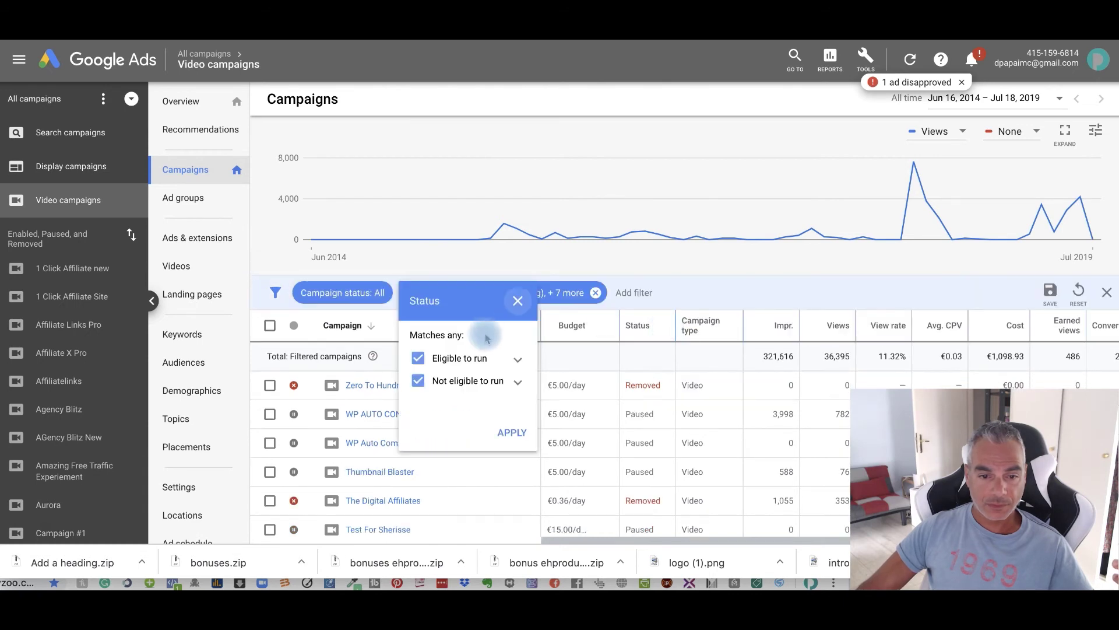
{"action": "left_click", "coordinate": [505, 383]}
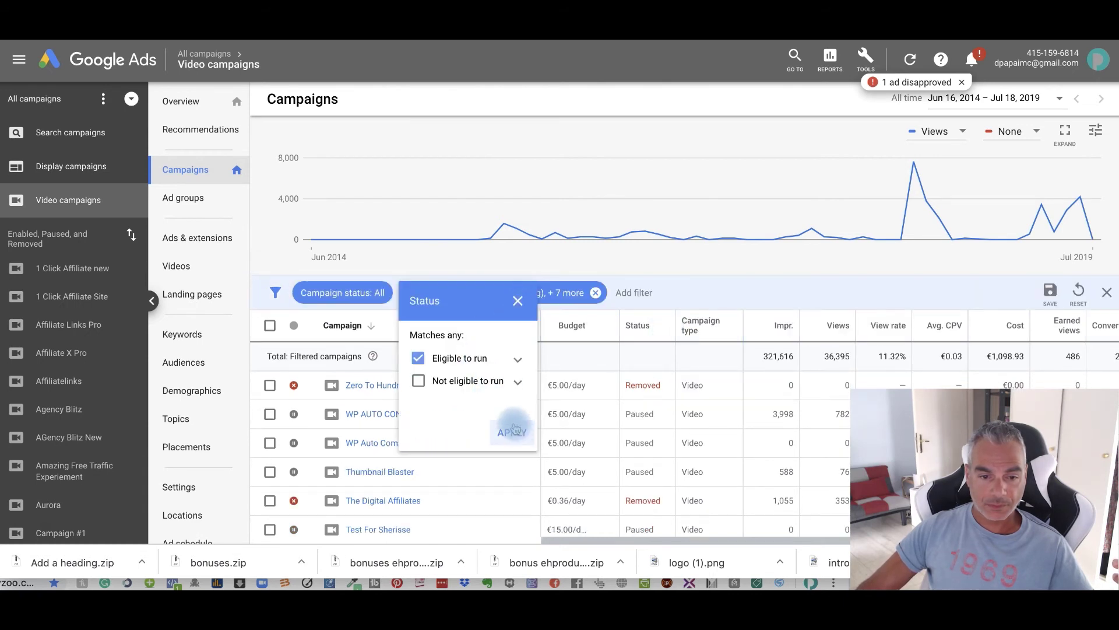
{"action": "left_click", "coordinate": [513, 429]}
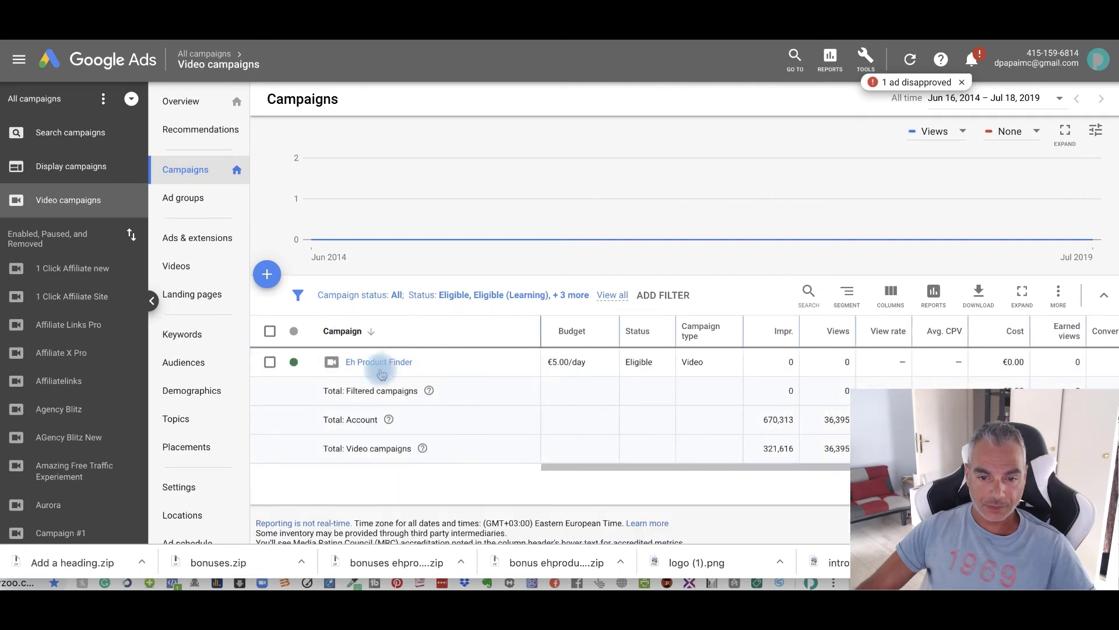
- Go into Eh Product Finder's AdGroup #1 and show its YouTube placements
{"action": "left_click", "coordinate": [385, 363]}
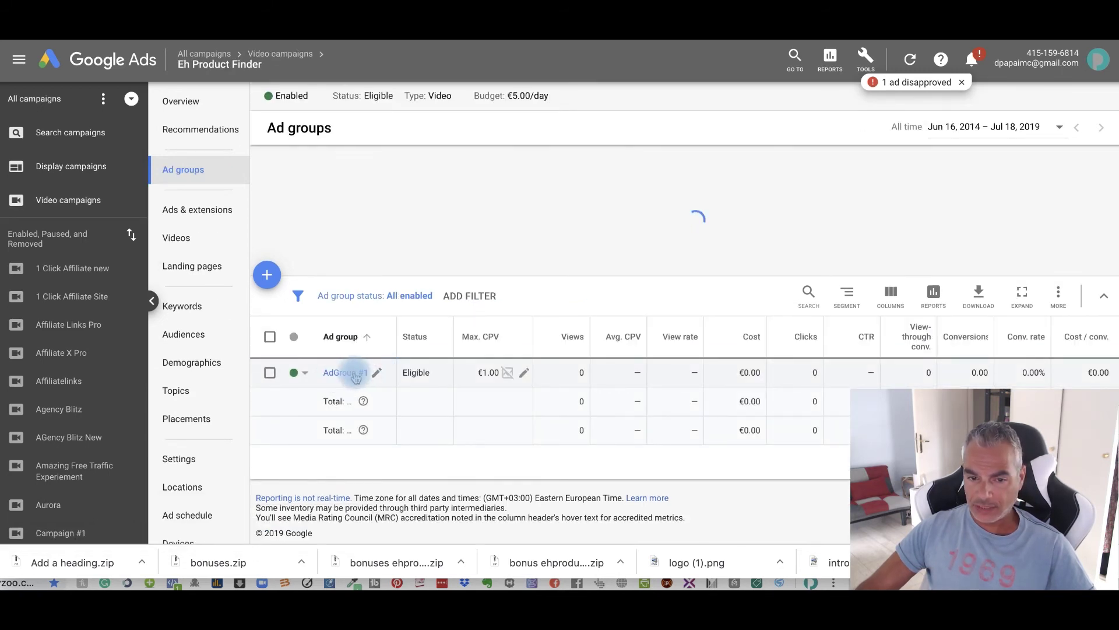
{"action": "left_click", "coordinate": [345, 373]}
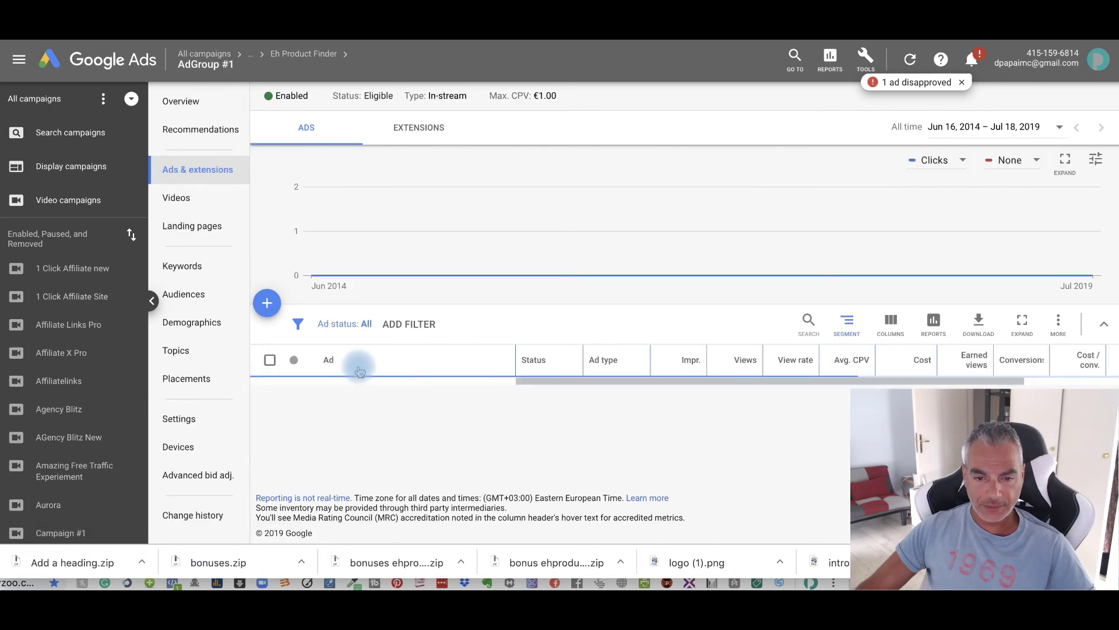
{"action": "scroll", "coordinate": [359, 372], "scroll_direction": "down", "scroll_amount": 2}
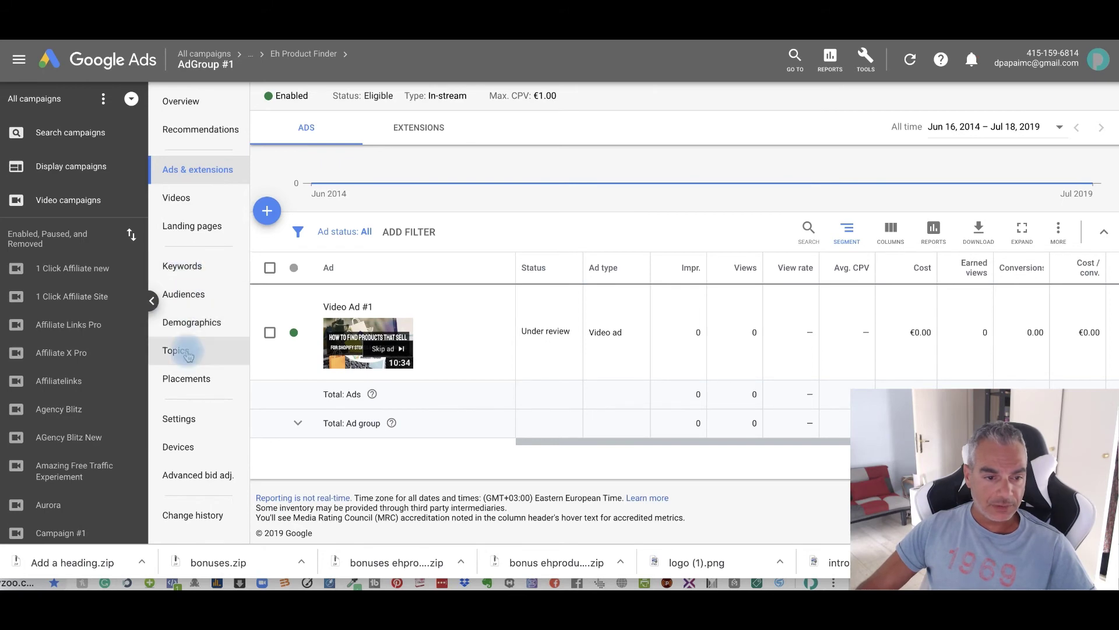
{"action": "left_click", "coordinate": [187, 379]}
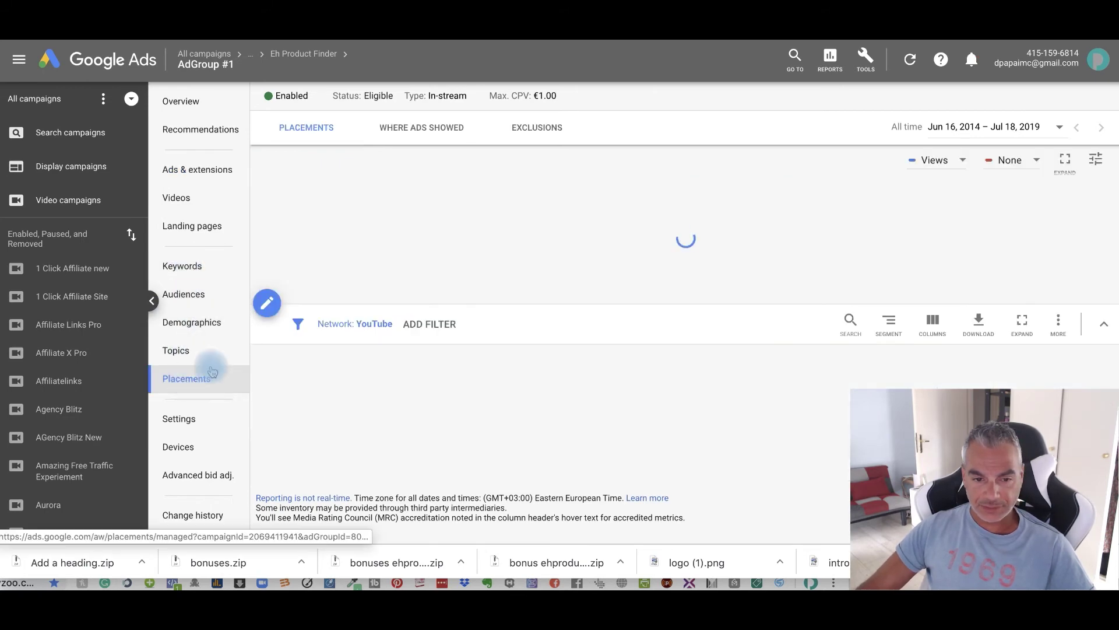
{"action": "scroll", "coordinate": [348, 350], "scroll_direction": "down", "scroll_amount": 3}
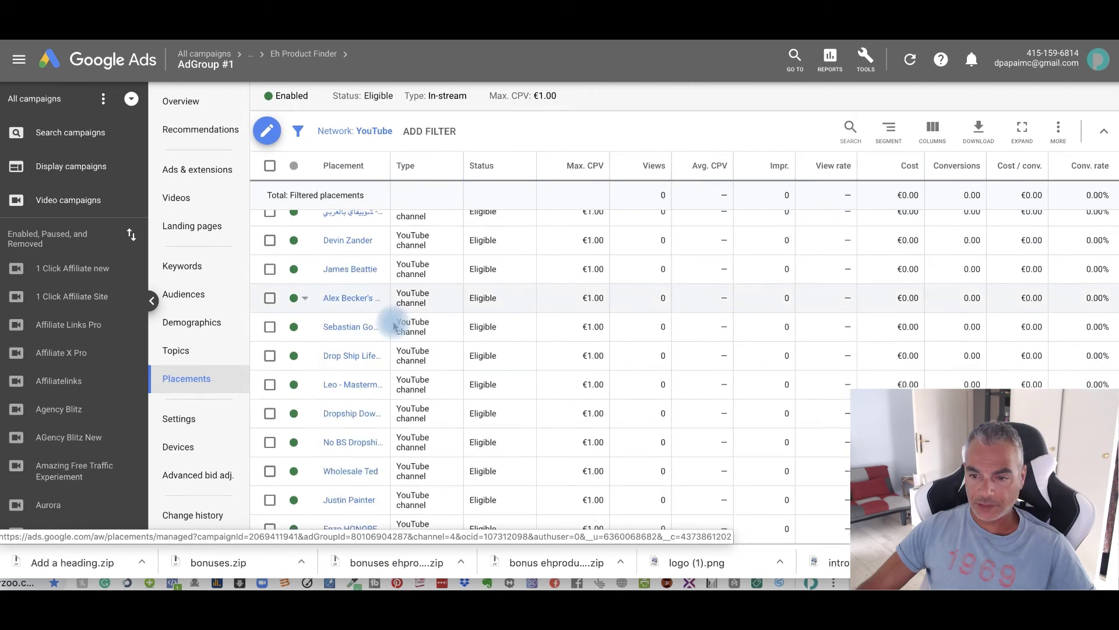
{"action": "scroll", "coordinate": [395, 328], "scroll_direction": "up", "scroll_amount": 3}
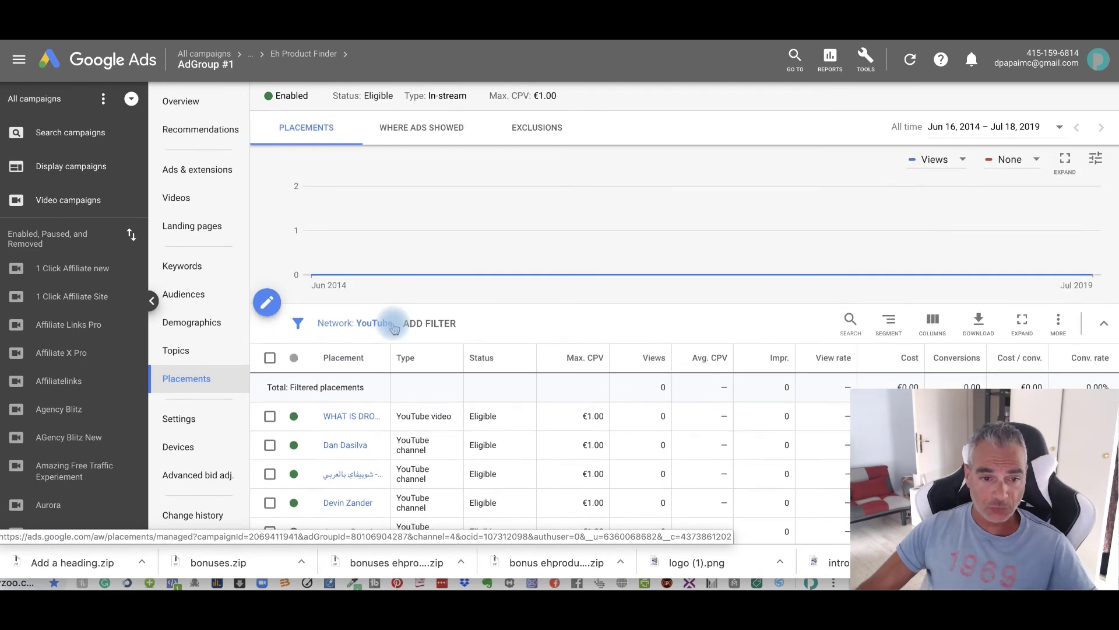
{"action": "scroll", "coordinate": [395, 328], "scroll_direction": "down", "scroll_amount": 5}
{"action": "scroll", "coordinate": [262, 341], "scroll_direction": "down", "scroll_amount": 3}
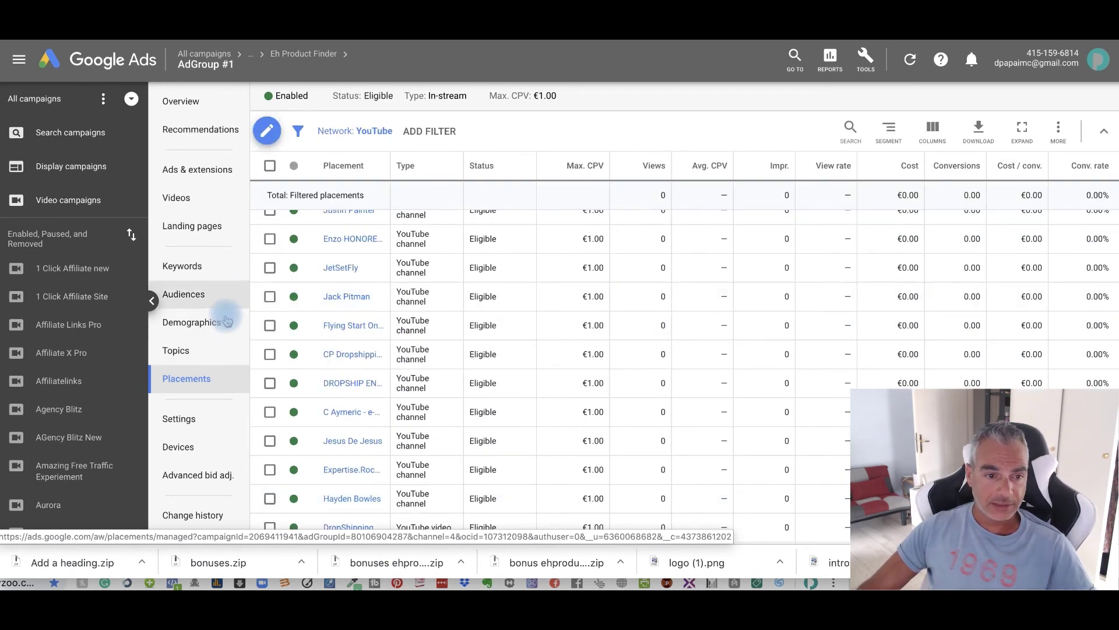
{"action": "scroll", "coordinate": [314, 376], "scroll_direction": "down", "scroll_amount": 3}
{"action": "scroll", "coordinate": [324, 389], "scroll_direction": "down", "scroll_amount": 2}
{"action": "scroll", "coordinate": [331, 398], "scroll_direction": "down", "scroll_amount": 1}
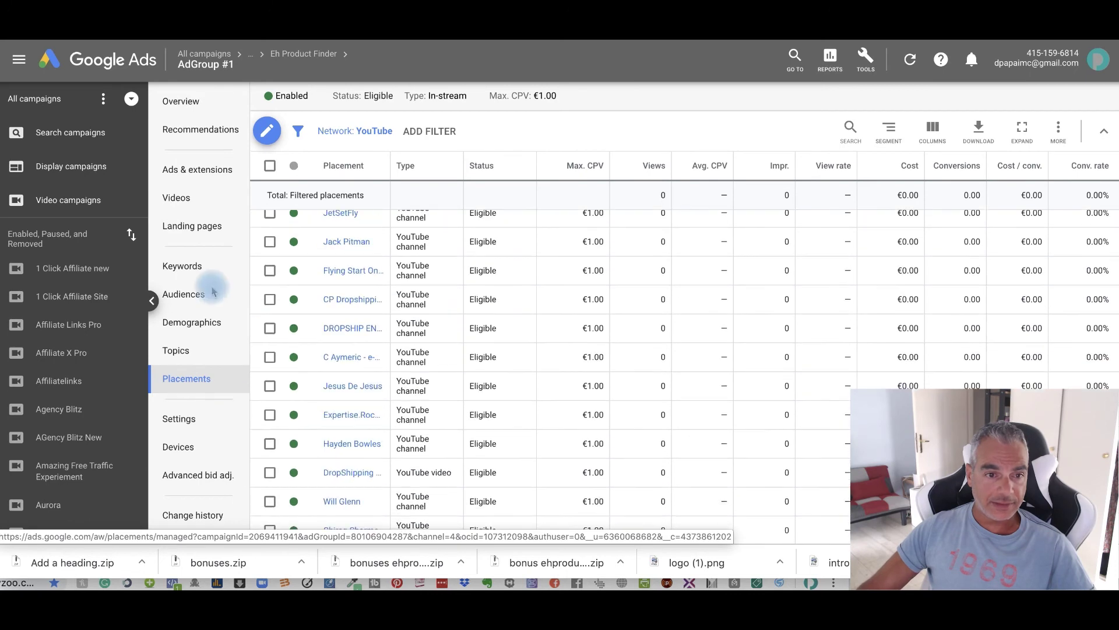
{"action": "scroll", "coordinate": [331, 398], "scroll_direction": "up", "scroll_amount": 8}
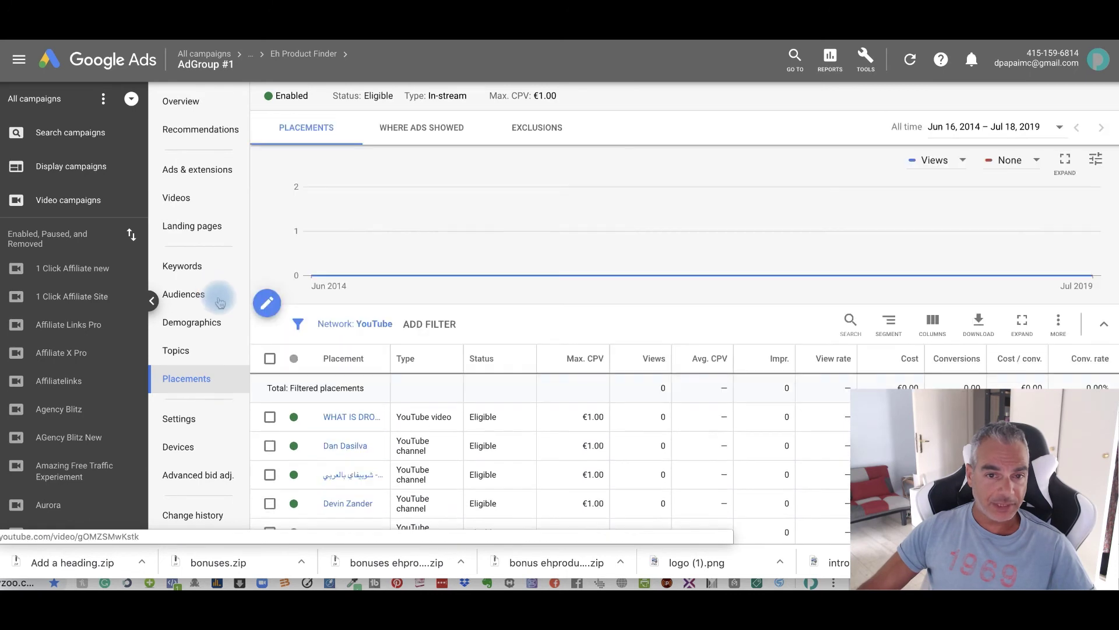
- In AdGroup #1's new-keyword editor, fetch keyword ideas for the product 'dropshipping'
{"action": "left_click", "coordinate": [184, 266]}
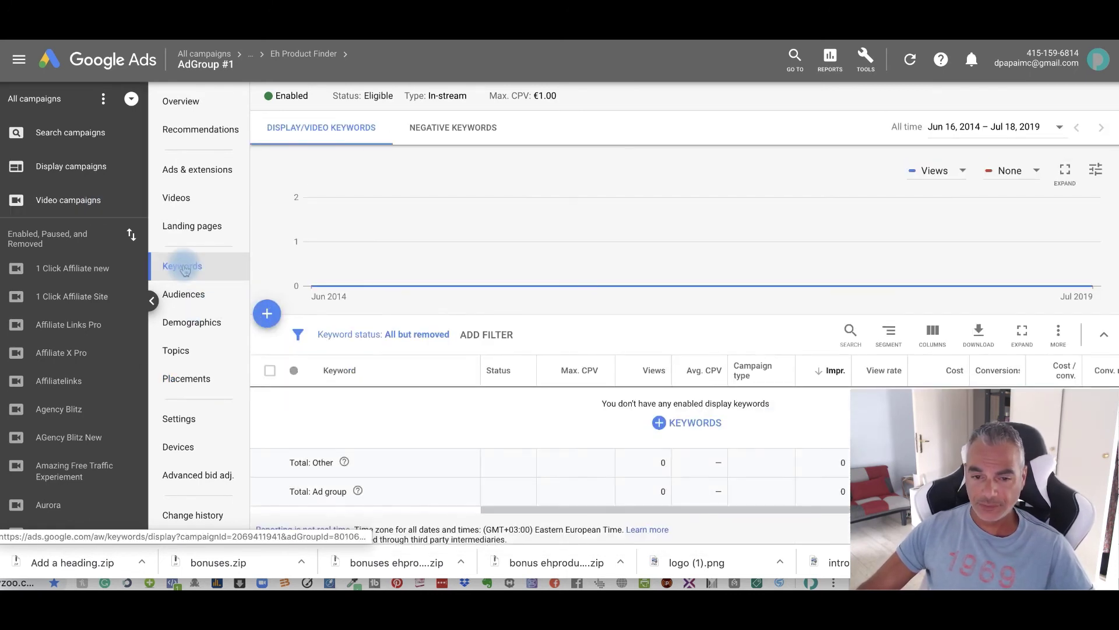
{"action": "scroll", "coordinate": [622, 396], "scroll_direction": "down", "scroll_amount": 1}
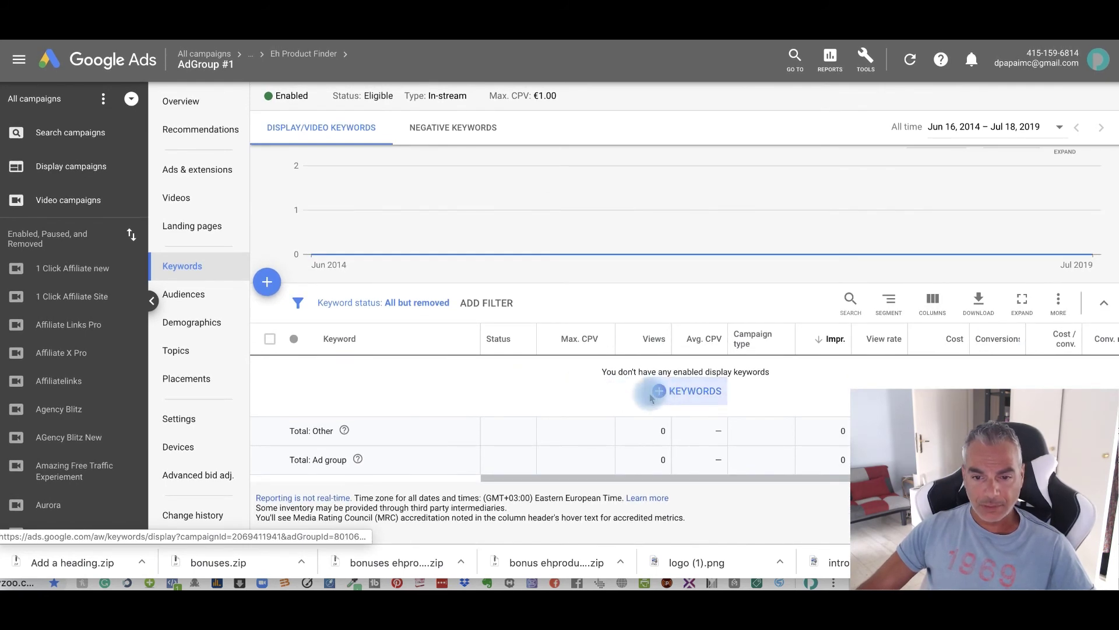
{"action": "left_click", "coordinate": [652, 394]}
{"action": "left_click", "coordinate": [441, 270]}
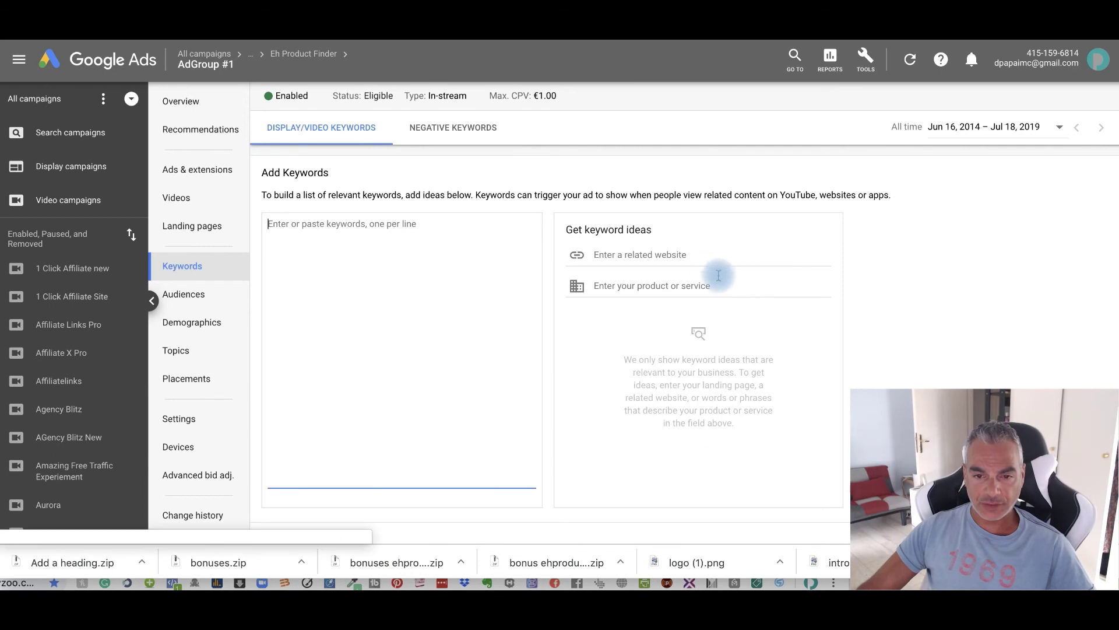
{"action": "left_click", "coordinate": [680, 254]}
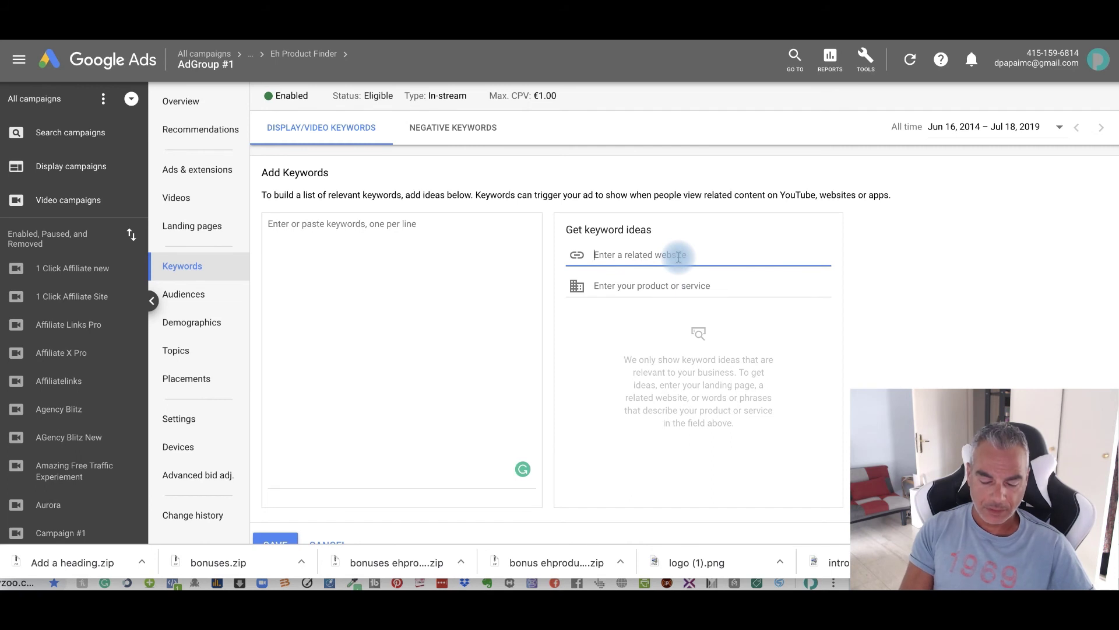
{"action": "left_click", "coordinate": [670, 286]}
{"action": "type", "text": "dropshipp"}
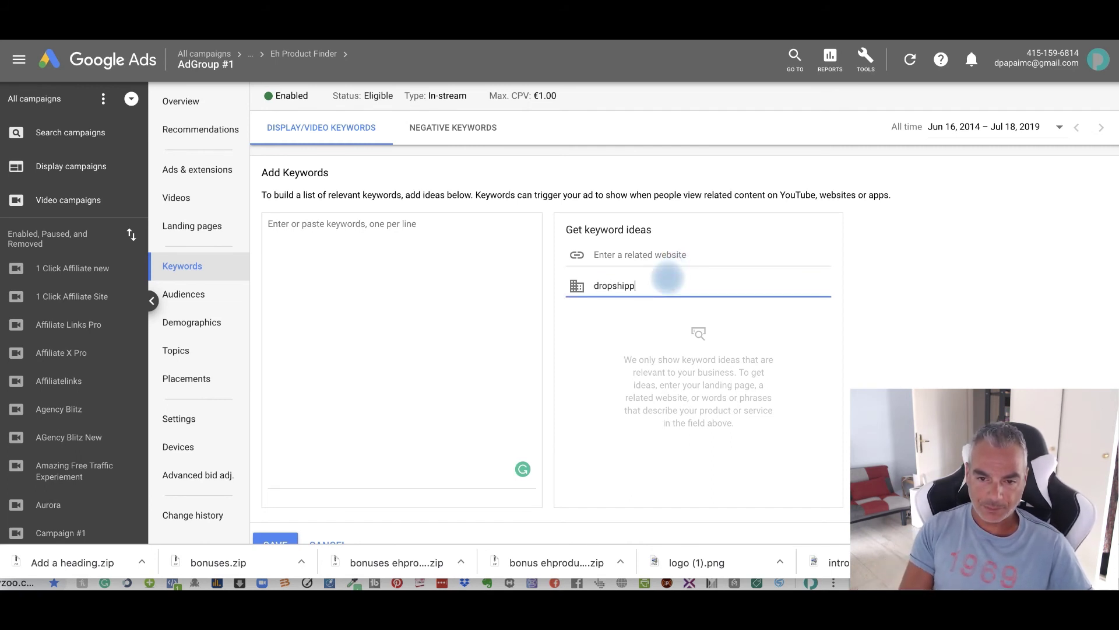
{"action": "type", "text": "ing"}
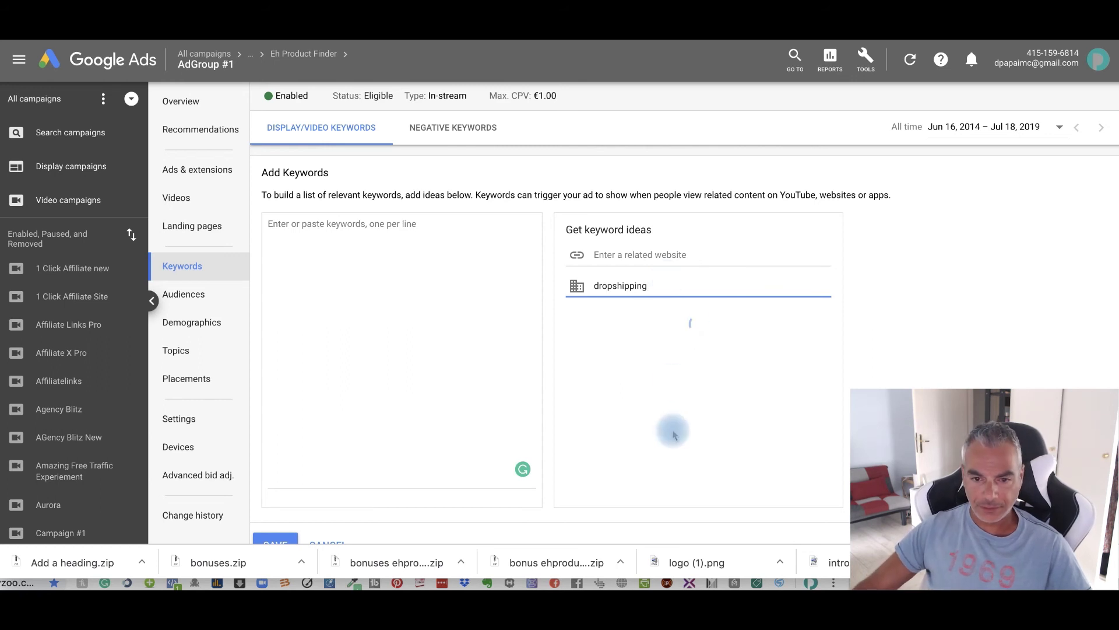
- Add all 'dropshipping' keyword ideas, then all ideas suggested for 'shopify'
{"action": "left_click", "coordinate": [611, 489]}
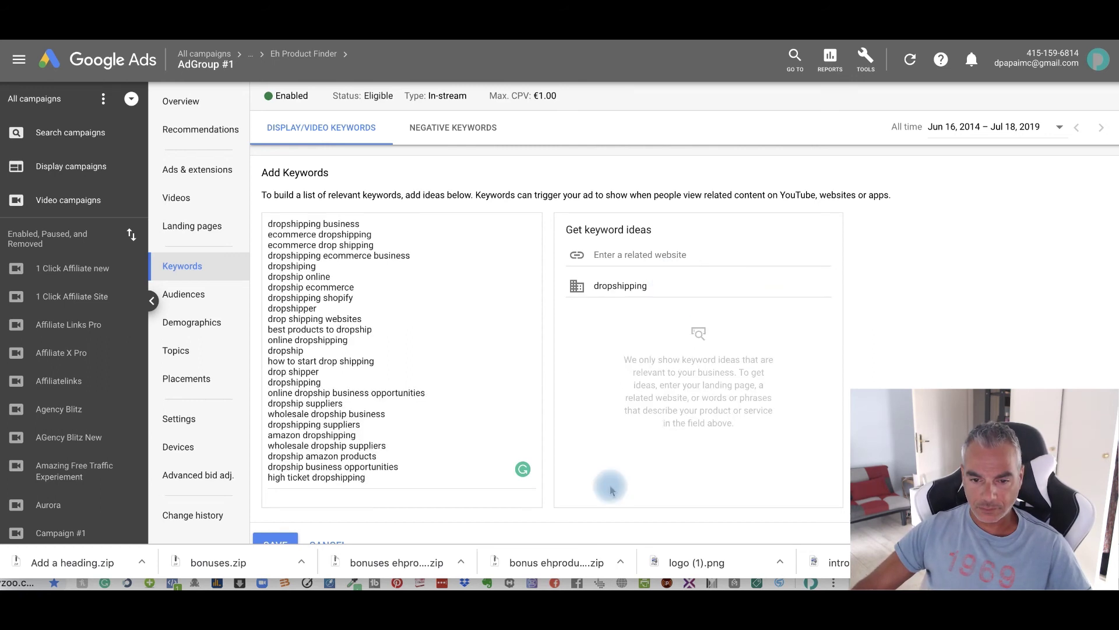
{"action": "left_click_drag", "start_coordinate": [654, 285], "coordinate": [551, 281]}
{"action": "type", "text": "shopify"}
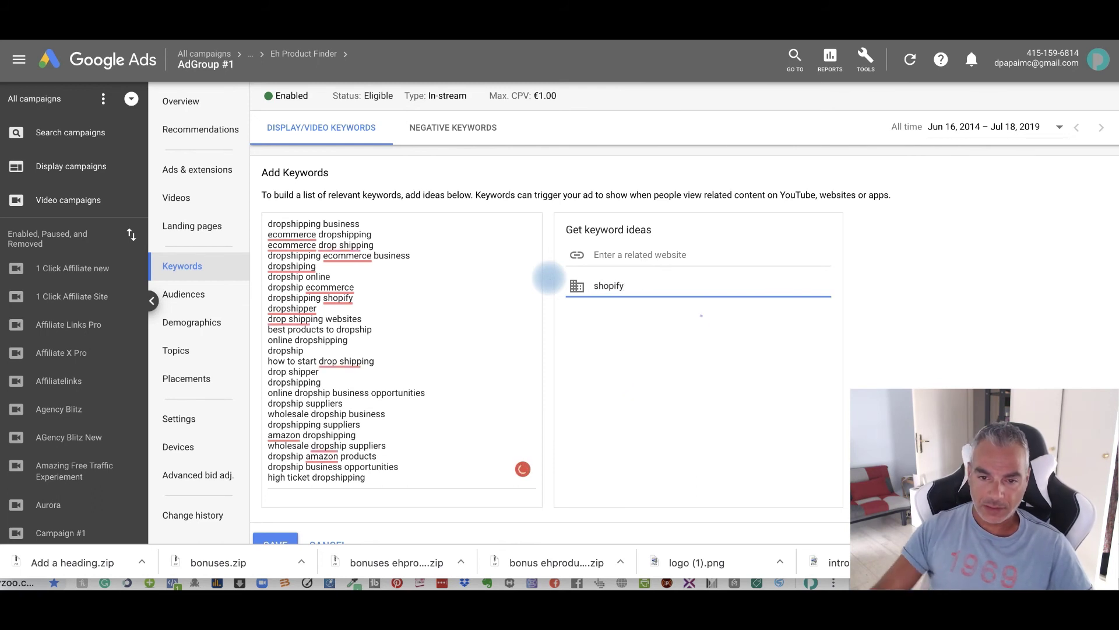
{"action": "key", "text": "Return"}
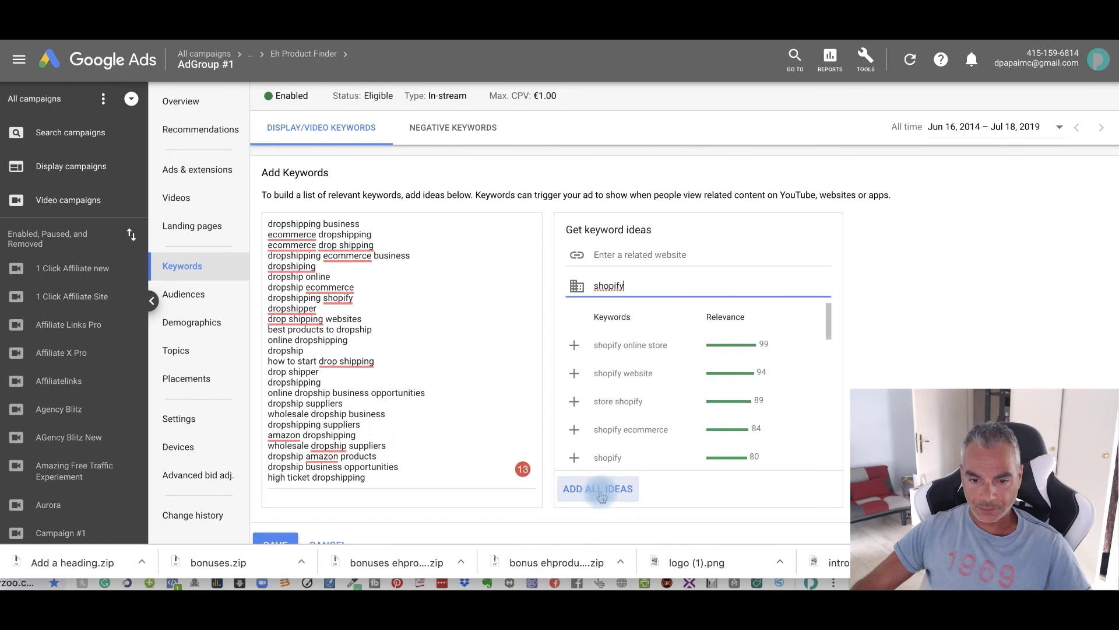
{"action": "left_click", "coordinate": [598, 489]}
- Add all keyword ideas suggested for 'ebay'
{"action": "left_click_drag", "start_coordinate": [638, 285], "coordinate": [560, 282]}
{"action": "type", "text": "ebay"}
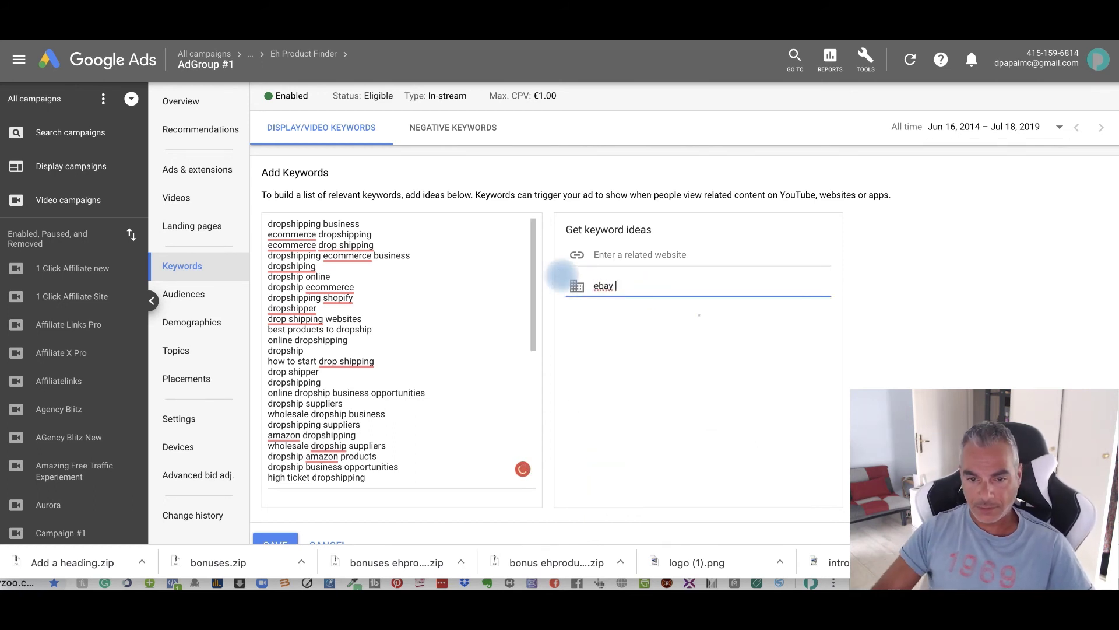
{"action": "key", "text": "Return"}
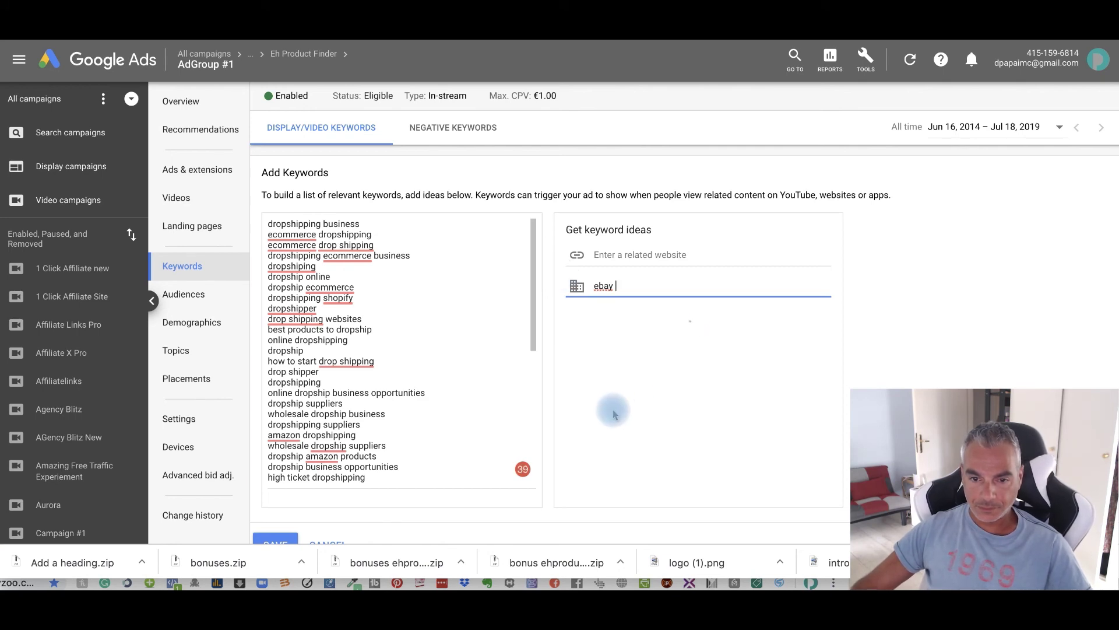
{"action": "scroll", "coordinate": [613, 409], "scroll_direction": "down", "scroll_amount": 2}
{"action": "scroll", "coordinate": [613, 409], "scroll_direction": "up", "scroll_amount": 2}
{"action": "scroll", "coordinate": [614, 409], "scroll_direction": "down", "scroll_amount": 2}
{"action": "scroll", "coordinate": [613, 409], "scroll_direction": "up", "scroll_amount": 2}
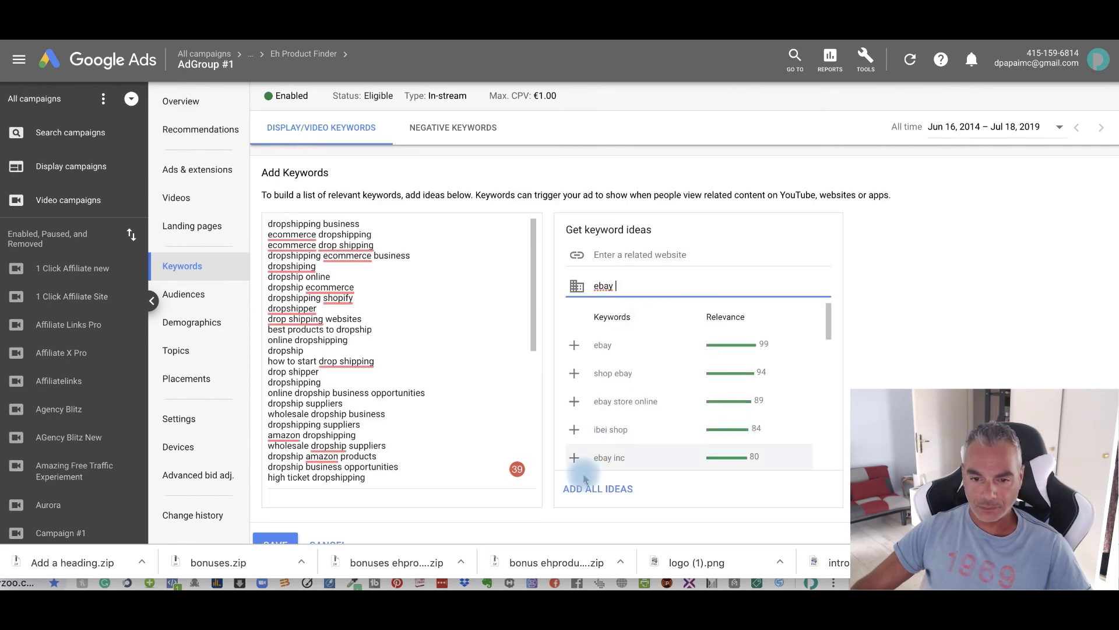
{"action": "left_click", "coordinate": [599, 490]}
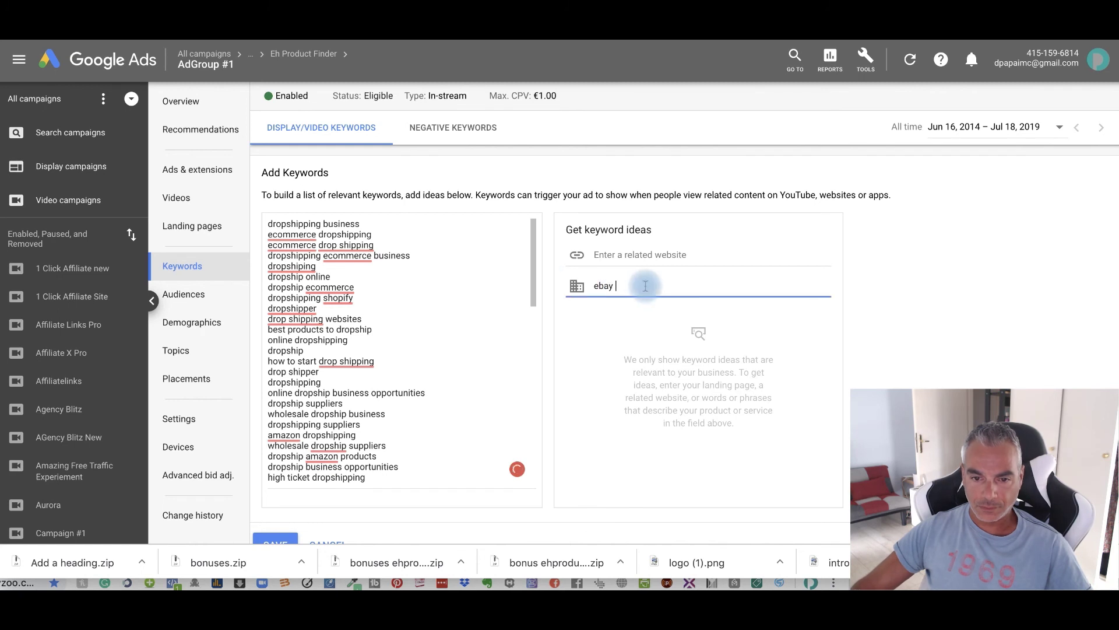
- Fetch 'amazon dropshipping' ideas and add suggestions individually, ending with 'dropshiping'
{"action": "left_click_drag", "start_coordinate": [645, 285], "coordinate": [564, 286]}
{"action": "type", "text": "amaz"}
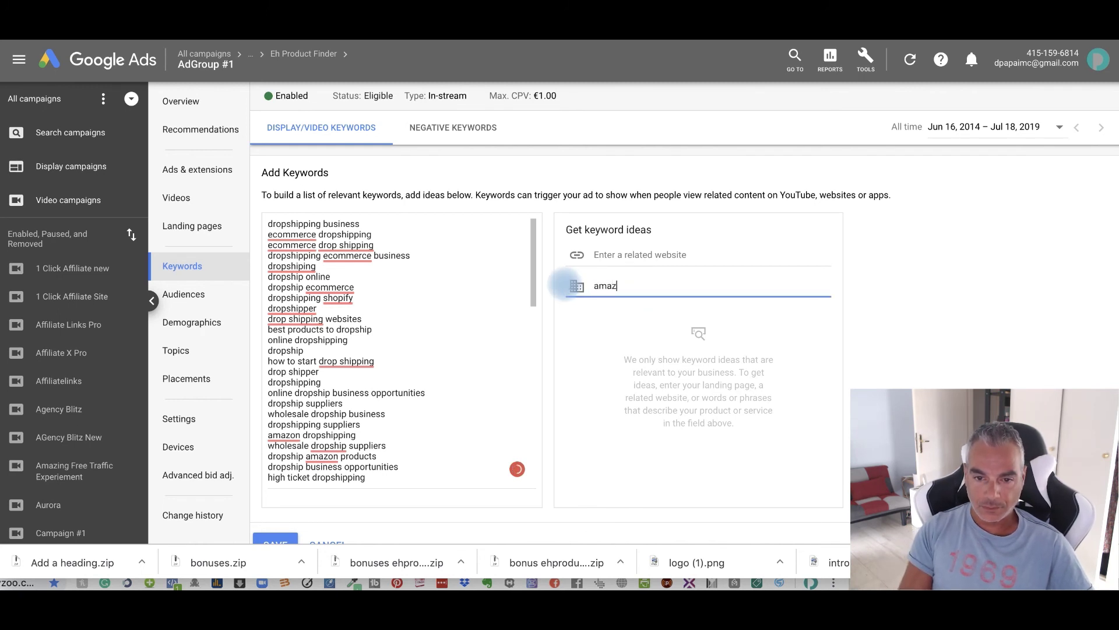
{"action": "type", "text": "ng"}
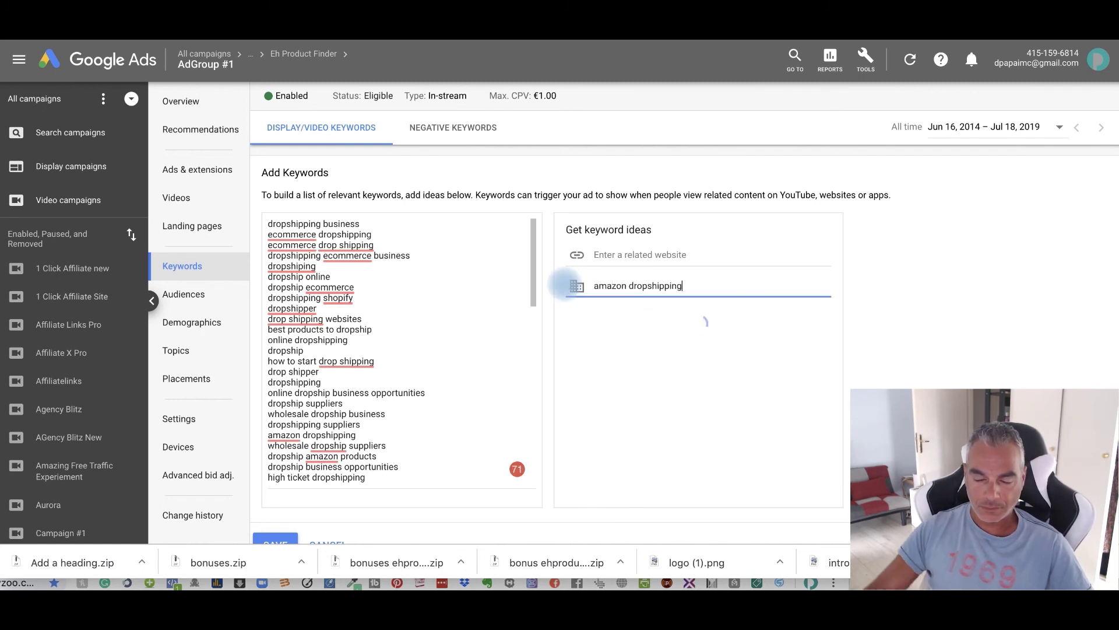
{"action": "key", "text": "Return"}
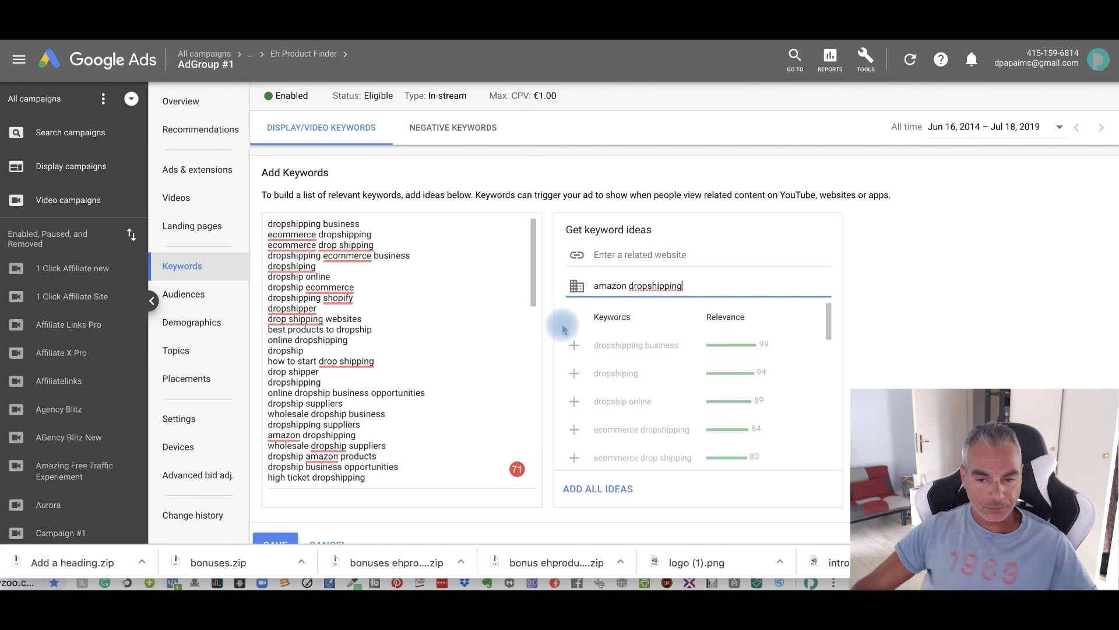
{"action": "left_click", "coordinate": [618, 350]}
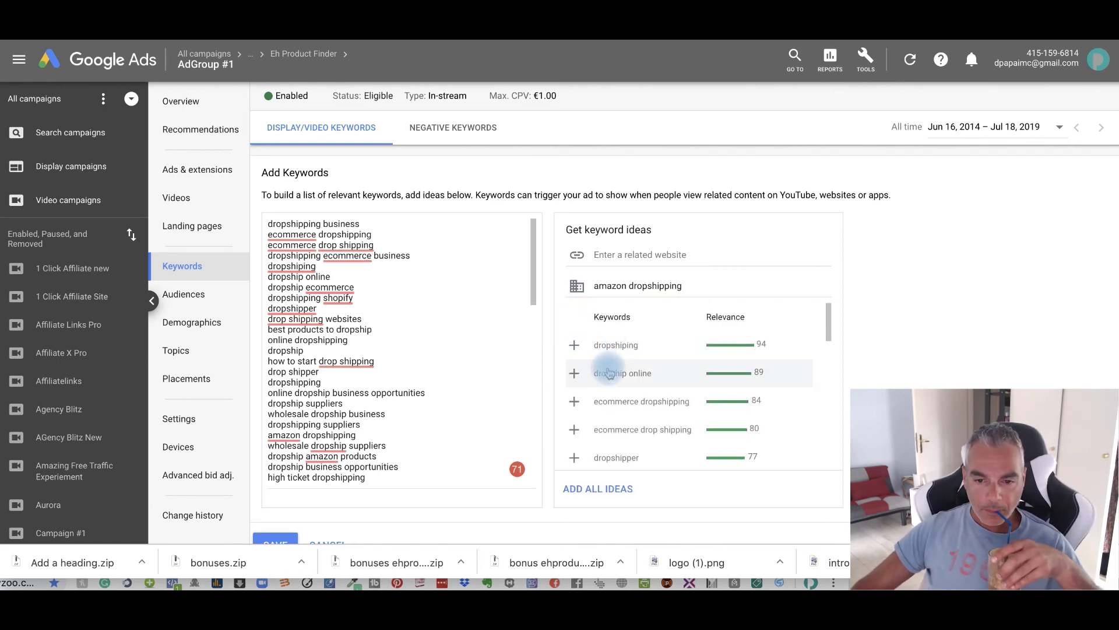
{"action": "left_click", "coordinate": [617, 376]}
{"action": "left_click", "coordinate": [616, 376]}
{"action": "left_click", "coordinate": [616, 376]}
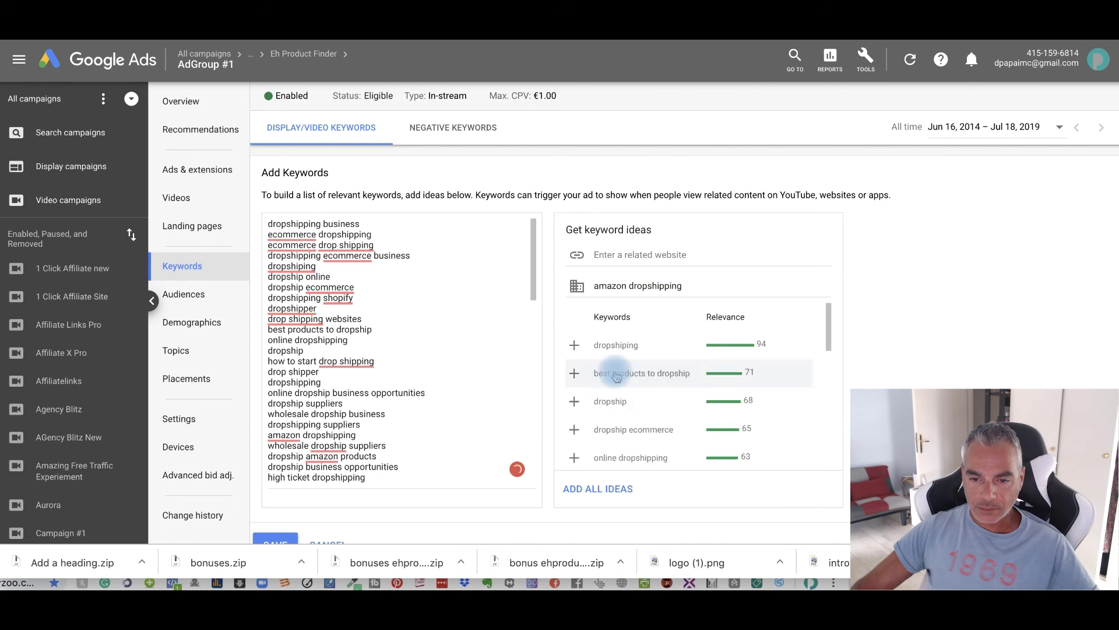
{"action": "left_click", "coordinate": [616, 377]}
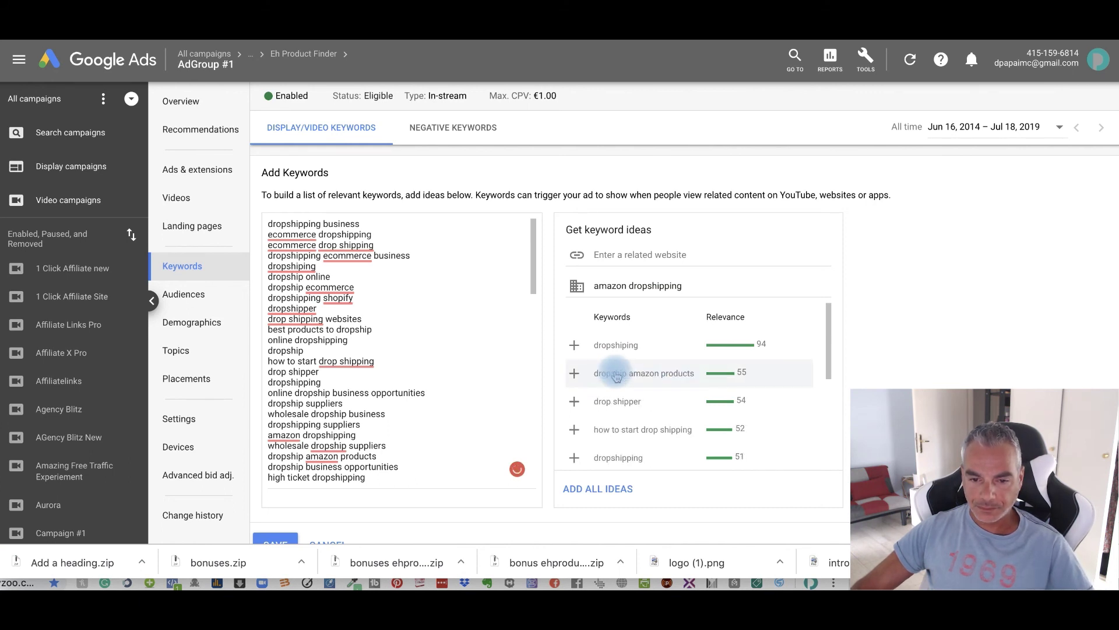
{"action": "left_click", "coordinate": [617, 376]}
{"action": "left_click", "coordinate": [617, 377]}
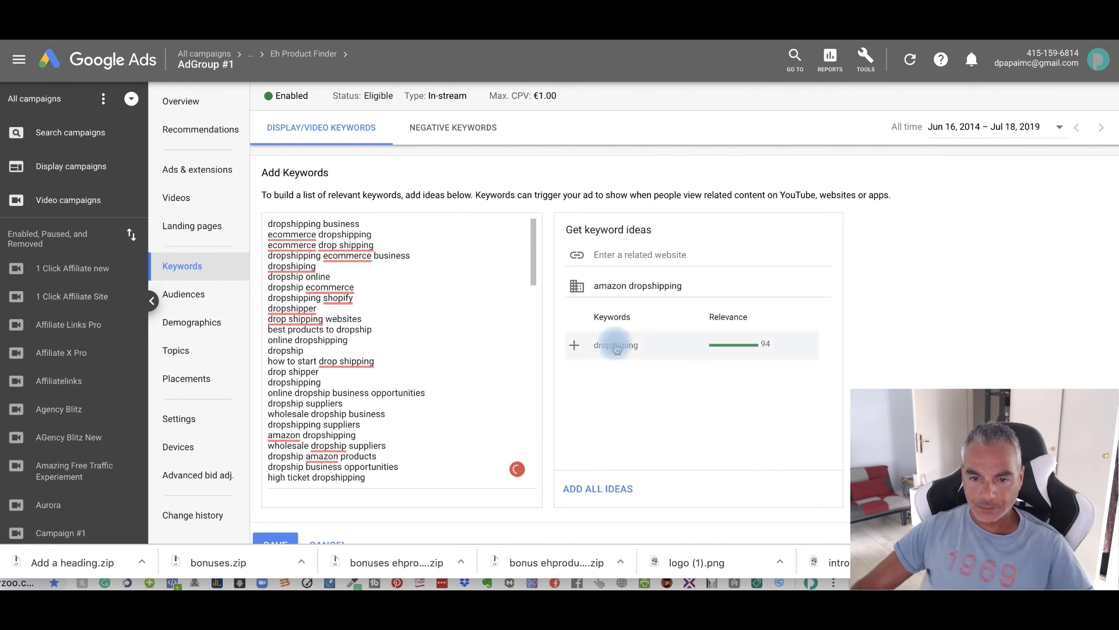
{"action": "left_click", "coordinate": [618, 348]}
- Shorten the term to 'dropshipping', then add 'ecommerce' keyword ideas individually and in bulk
{"action": "left_click", "coordinate": [647, 287]}
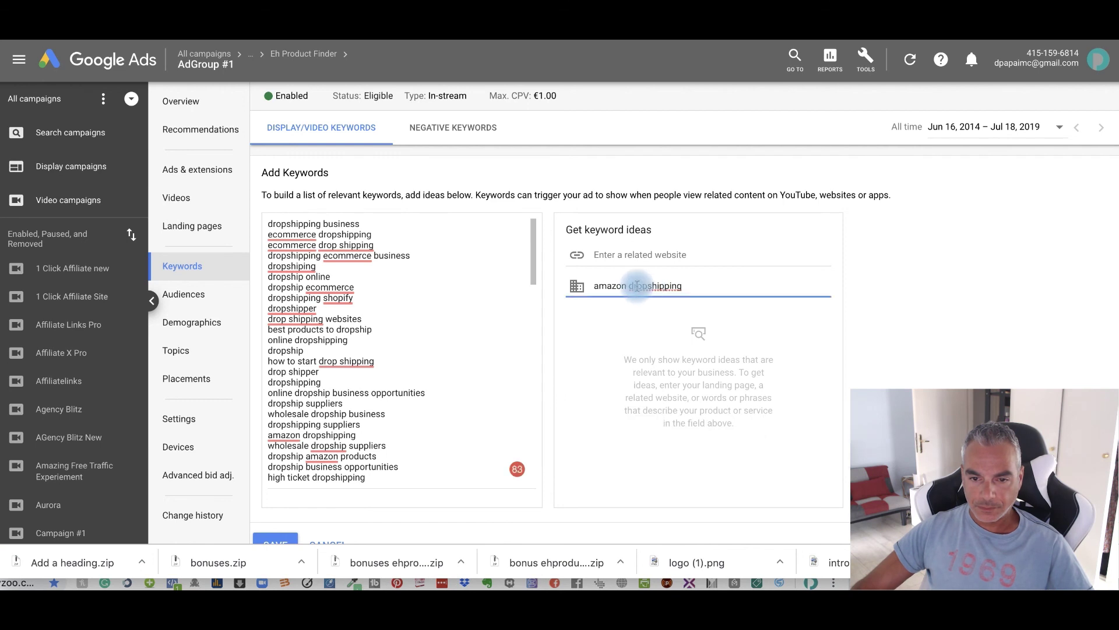
{"action": "left_click_drag", "start_coordinate": [629, 286], "coordinate": [591, 286]}
{"action": "key", "text": "BackSpace"}
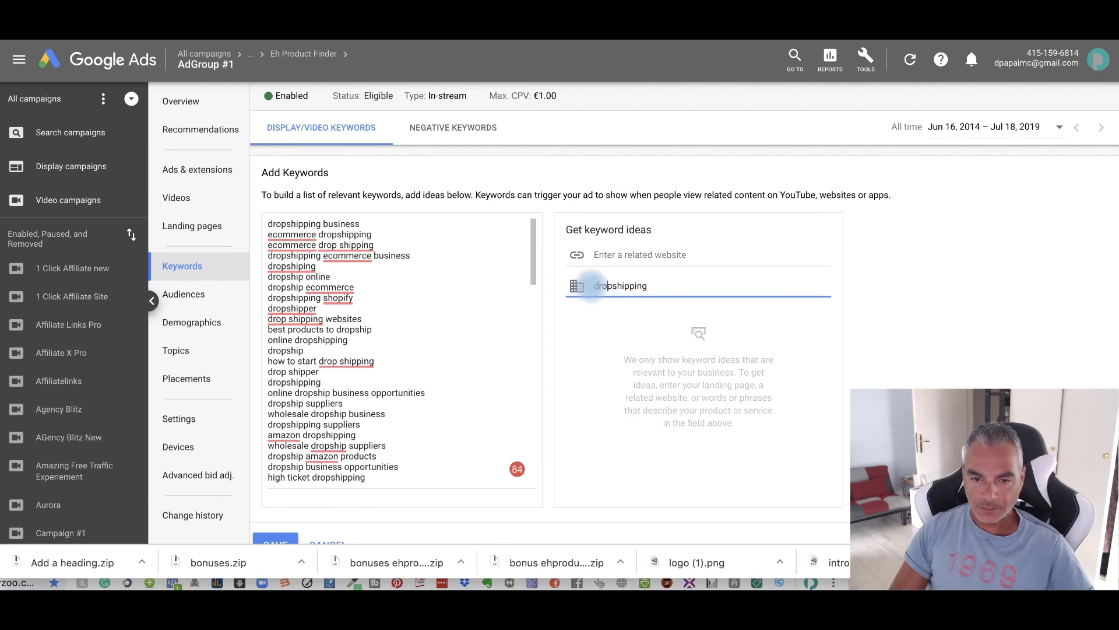
{"action": "left_click_drag", "start_coordinate": [735, 288], "coordinate": [573, 277]}
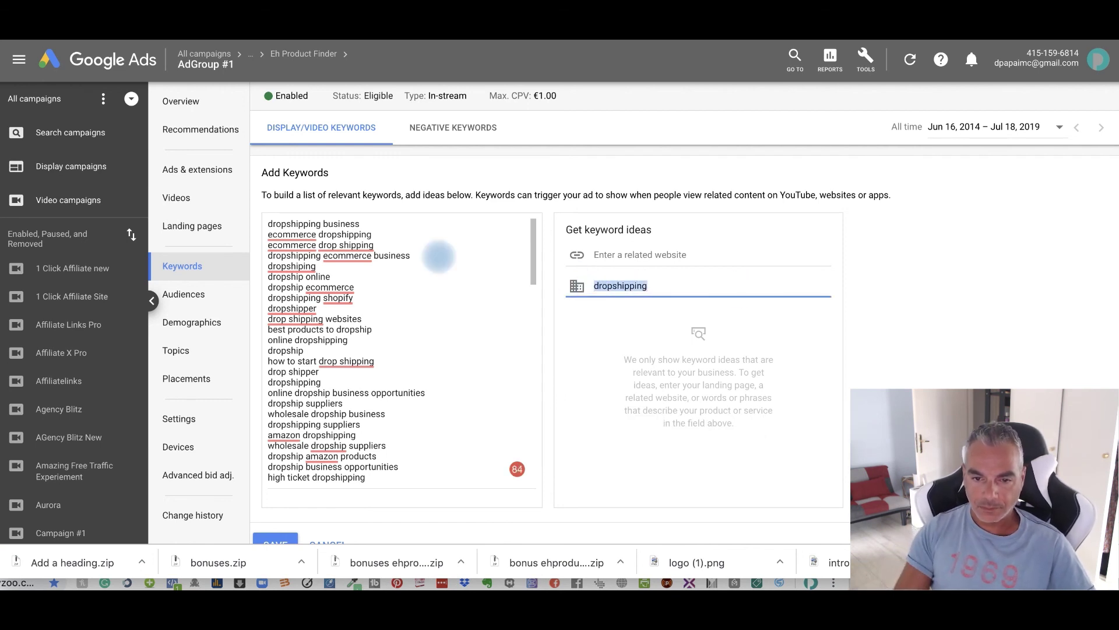
{"action": "type", "text": "ecommerce"}
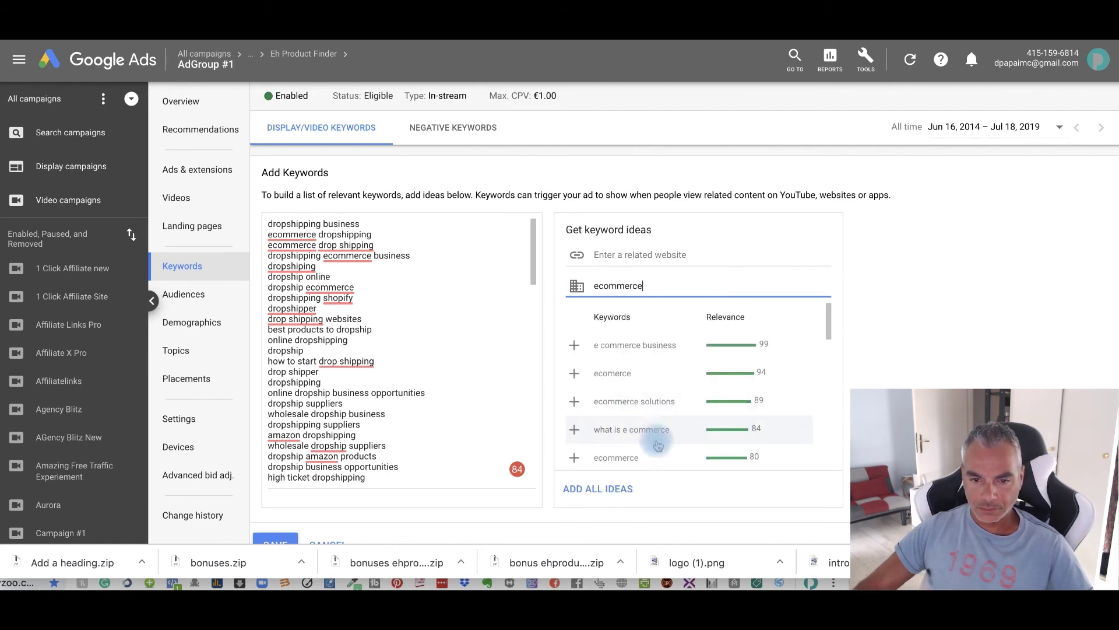
{"action": "scroll", "coordinate": [607, 382], "scroll_direction": "down", "scroll_amount": 2}
{"action": "scroll", "coordinate": [608, 359], "scroll_direction": "down", "scroll_amount": 3}
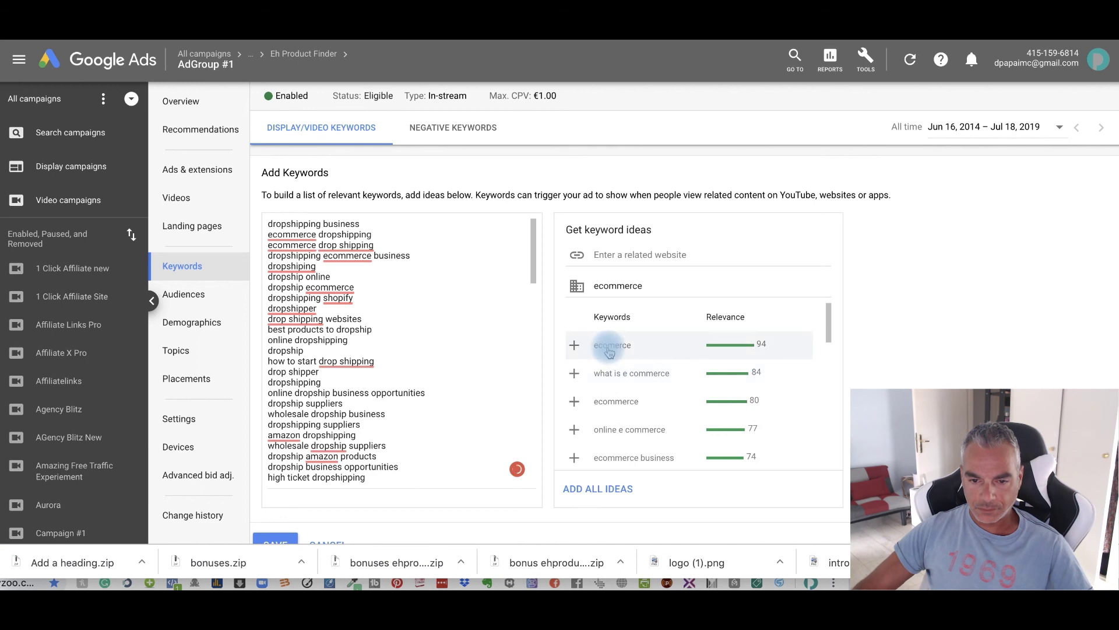
{"action": "scroll", "coordinate": [610, 350], "scroll_direction": "down", "scroll_amount": 3}
{"action": "scroll", "coordinate": [610, 350], "scroll_direction": "down", "scroll_amount": 3}
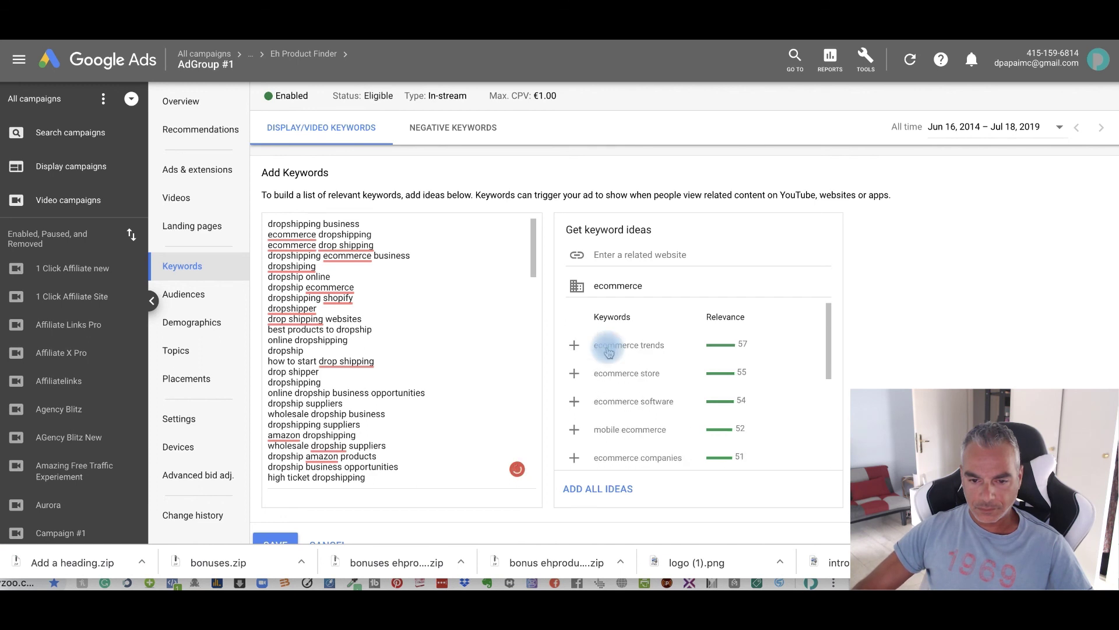
{"action": "left_click", "coordinate": [610, 350]}
{"action": "left_click", "coordinate": [610, 350]}
{"action": "left_click", "coordinate": [487, 469]}
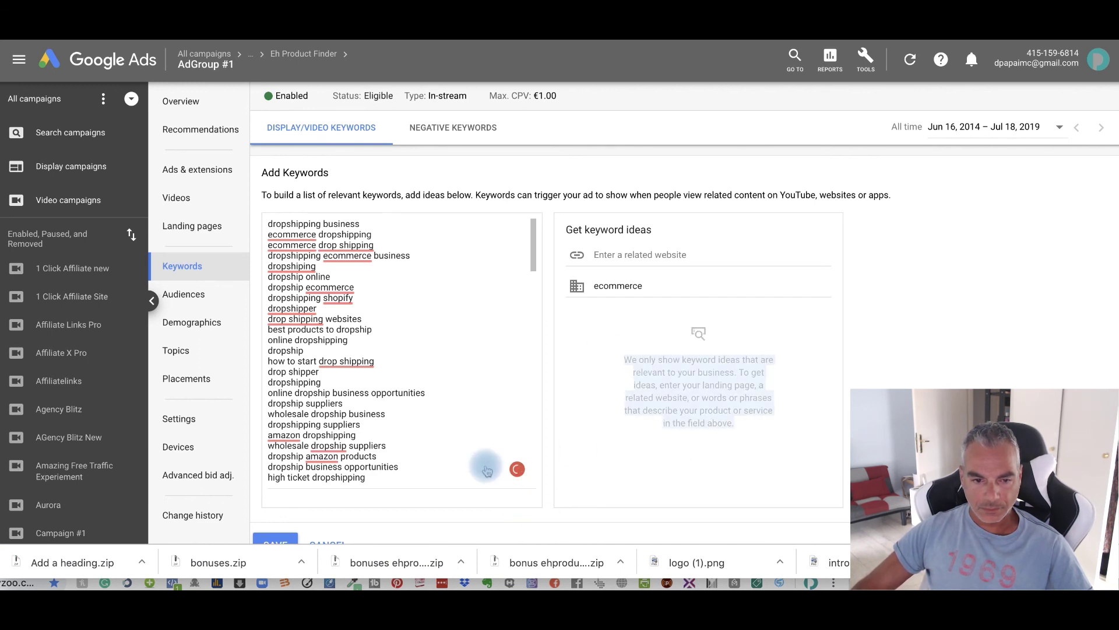
{"action": "scroll", "coordinate": [325, 472], "scroll_direction": "down", "scroll_amount": 5}
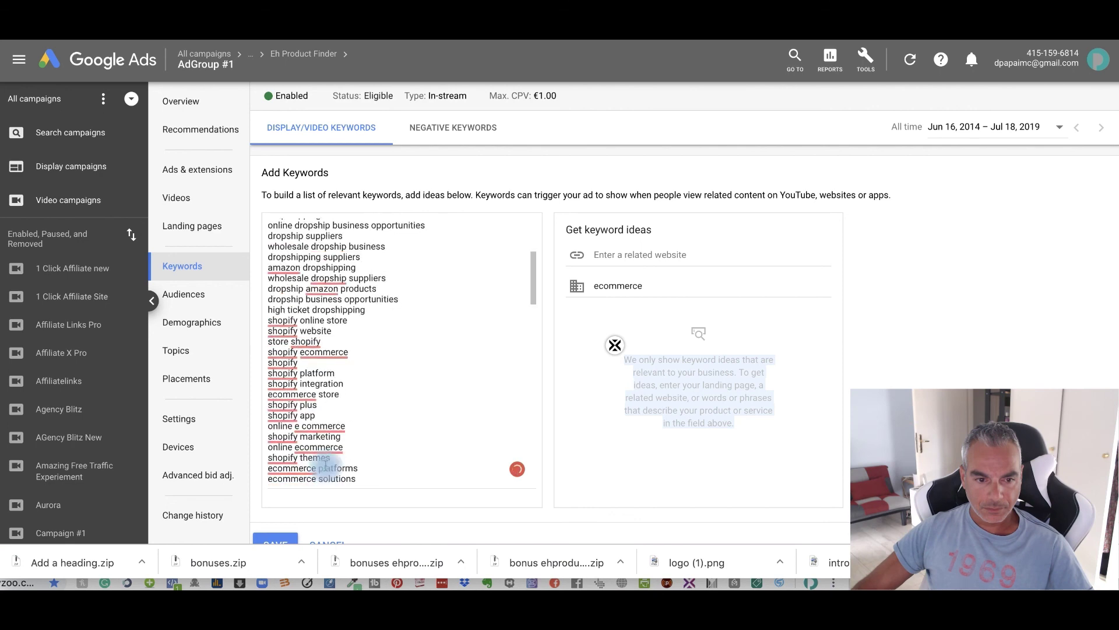
{"action": "scroll", "coordinate": [349, 420], "scroll_direction": "up", "scroll_amount": 5}
{"action": "right_click", "coordinate": [358, 402]}
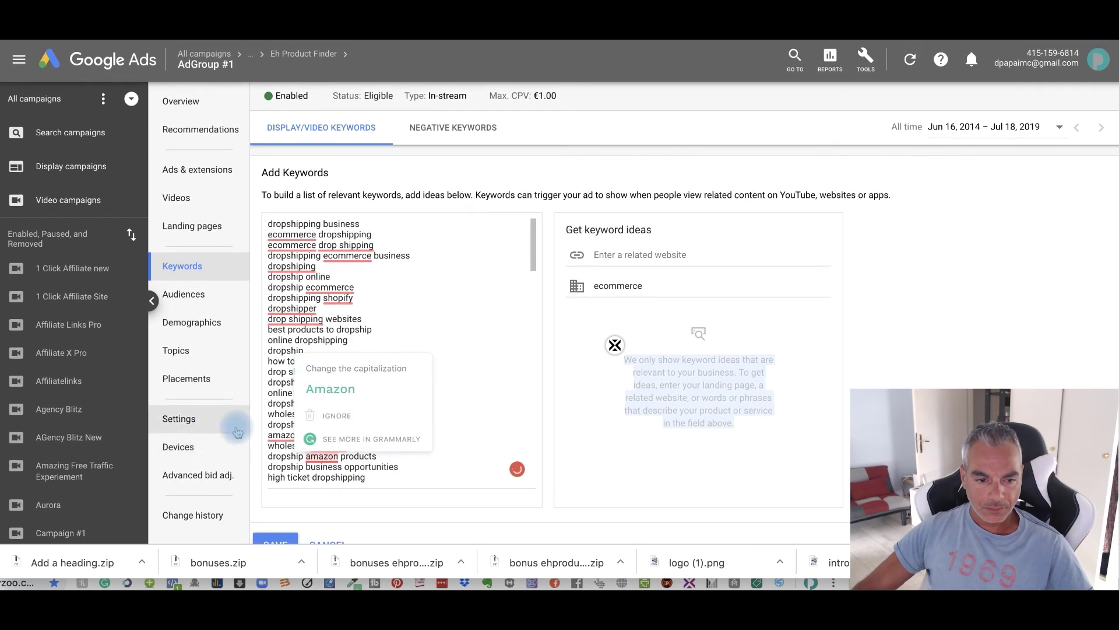
- Save the new keywords to AdGroup #1 and view keywords across all campaigns
{"action": "left_click", "coordinate": [322, 517]}
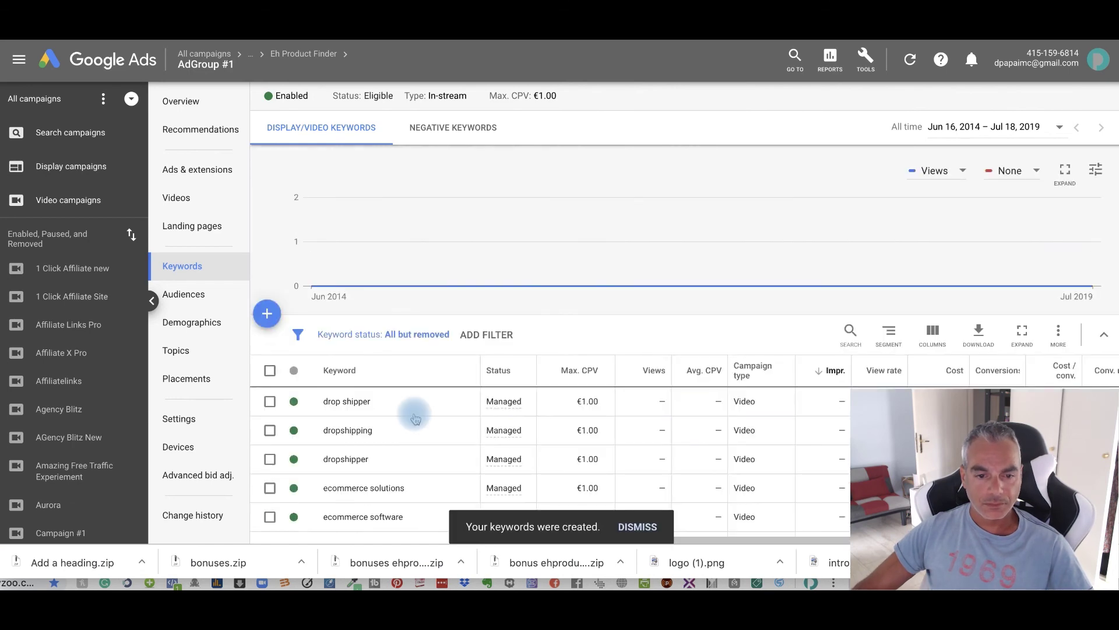
{"action": "scroll", "coordinate": [387, 400], "scroll_direction": "down", "scroll_amount": 5}
{"action": "scroll", "coordinate": [386, 399], "scroll_direction": "down", "scroll_amount": 4}
{"action": "scroll", "coordinate": [387, 400], "scroll_direction": "down", "scroll_amount": 4}
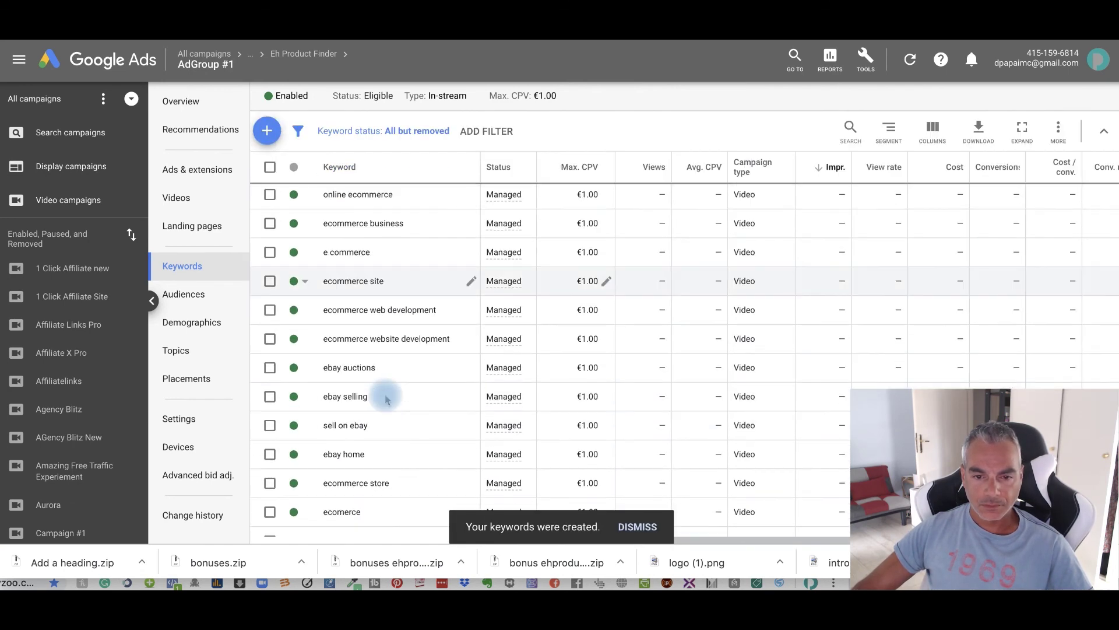
{"action": "scroll", "coordinate": [386, 400], "scroll_direction": "down", "scroll_amount": 4}
{"action": "scroll", "coordinate": [387, 400], "scroll_direction": "down", "scroll_amount": 3}
{"action": "scroll", "coordinate": [387, 395], "scroll_direction": "up", "scroll_amount": 10}
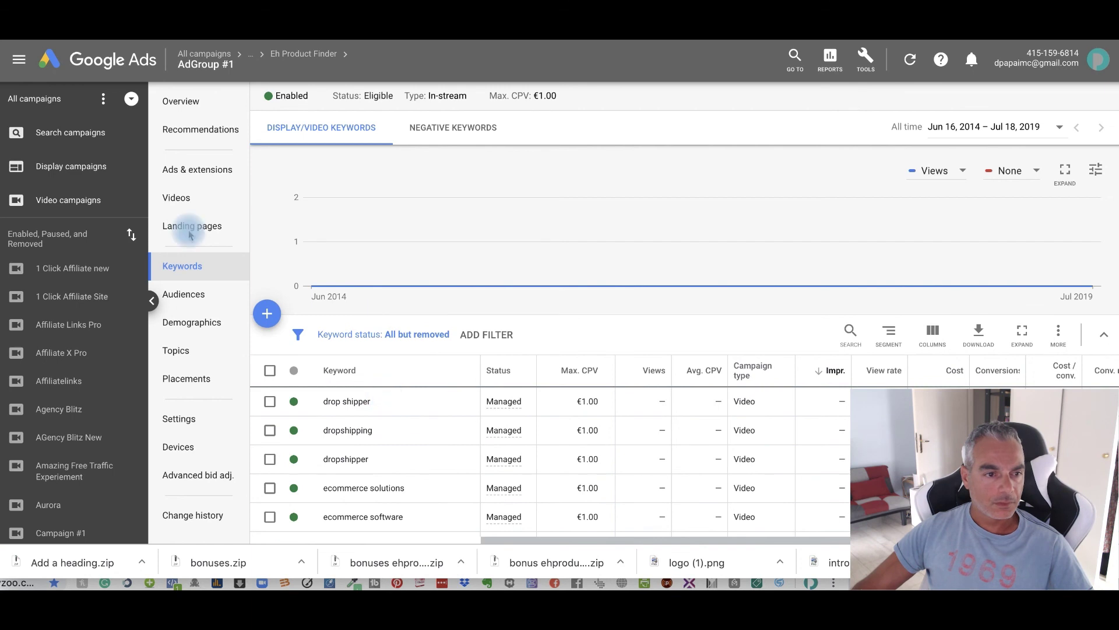
{"action": "left_click", "coordinate": [40, 99]}
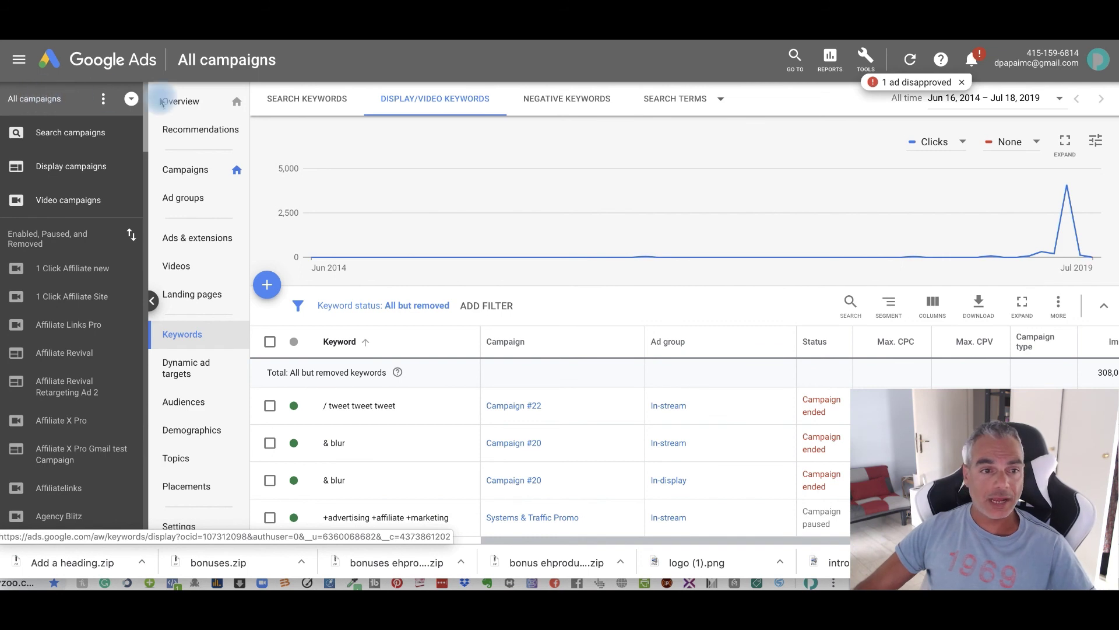
- Open the All campaigns Overview page
{"action": "left_click", "coordinate": [179, 101]}
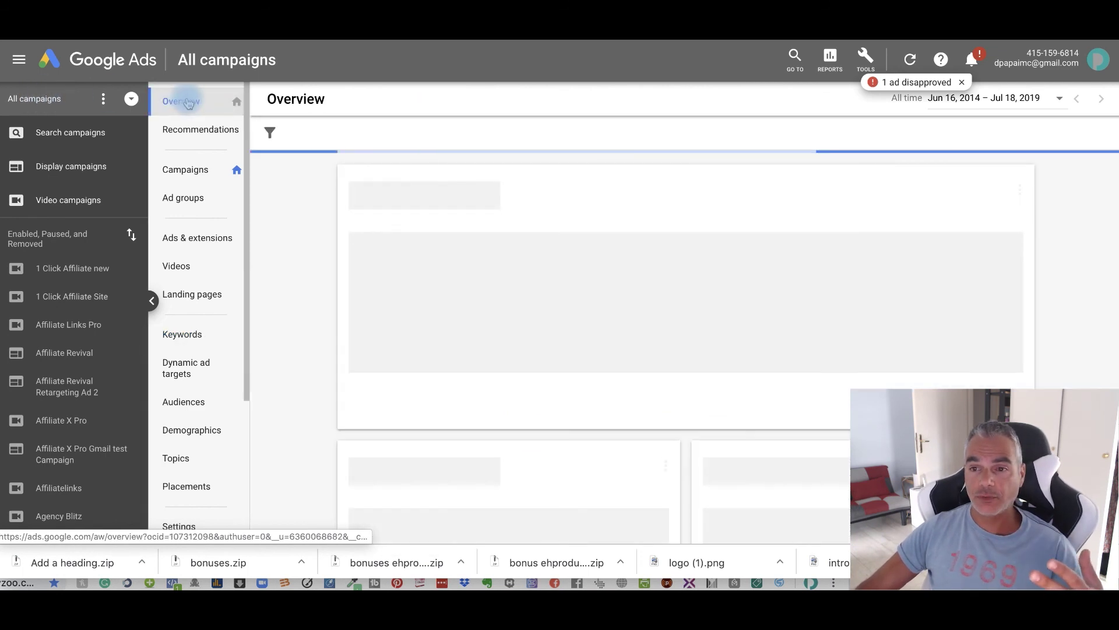